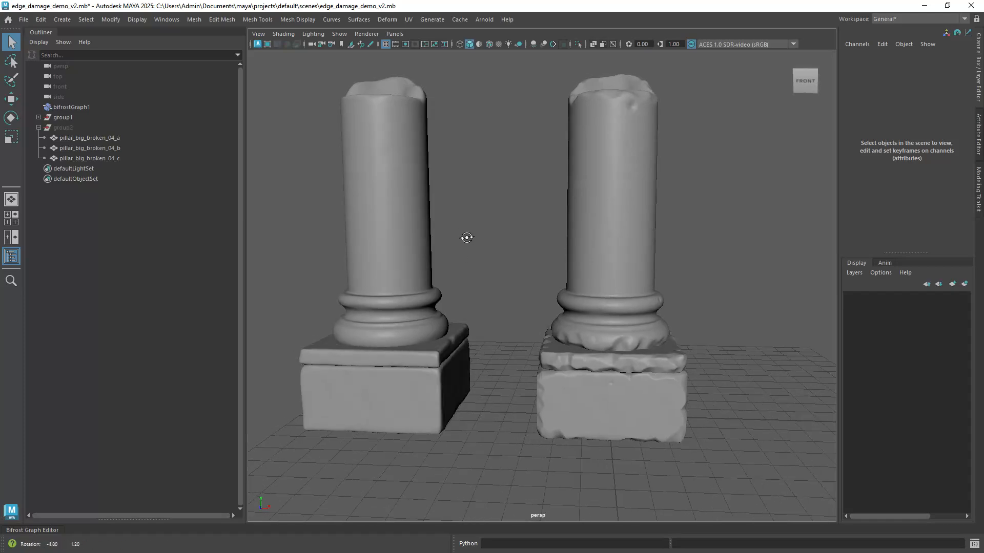
# Delete the existing bifrostGraph1 object from the scene
pyautogui.scroll(2, 488, 223)
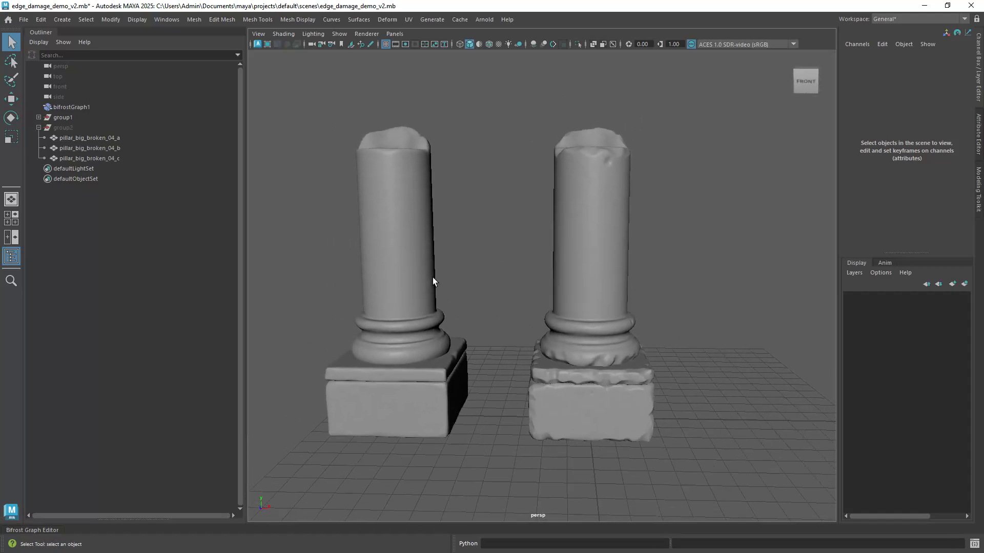
pyautogui.keyDown('alt'); pyautogui.moveTo(471, 245); pyautogui.dragTo(466, 262, button='right'); pyautogui.keyUp('alt')
pyautogui.keyDown('alt'); pyautogui.moveTo(466, 262); pyautogui.dragTo(457, 242); pyautogui.keyUp('alt')
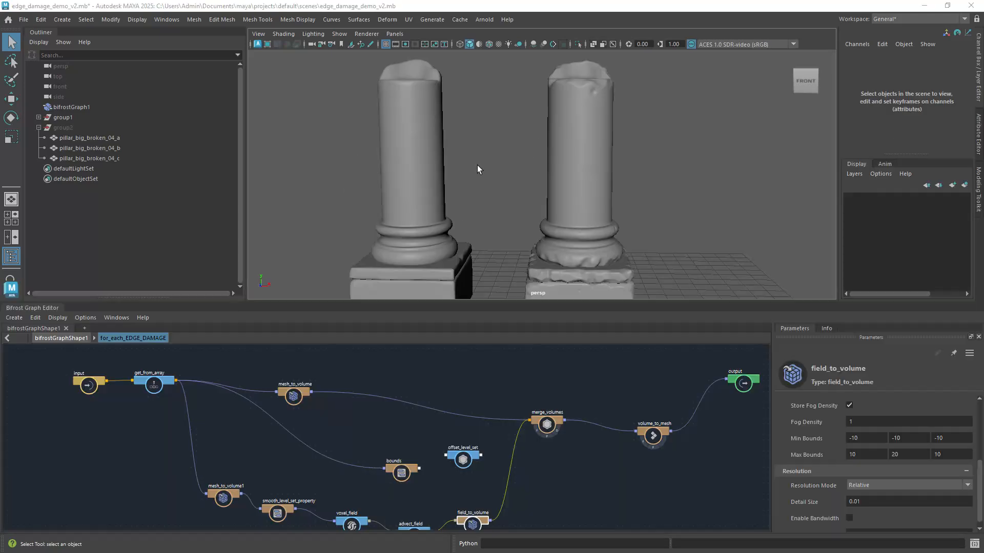
pyautogui.keyDown('alt'); pyautogui.moveTo(478, 166); pyautogui.dragTo(426, 218, button='right'); pyautogui.keyUp('alt')
pyautogui.keyDown('alt'); pyautogui.moveTo(426, 217); pyautogui.dragTo(457, 171); pyautogui.keyUp('alt')
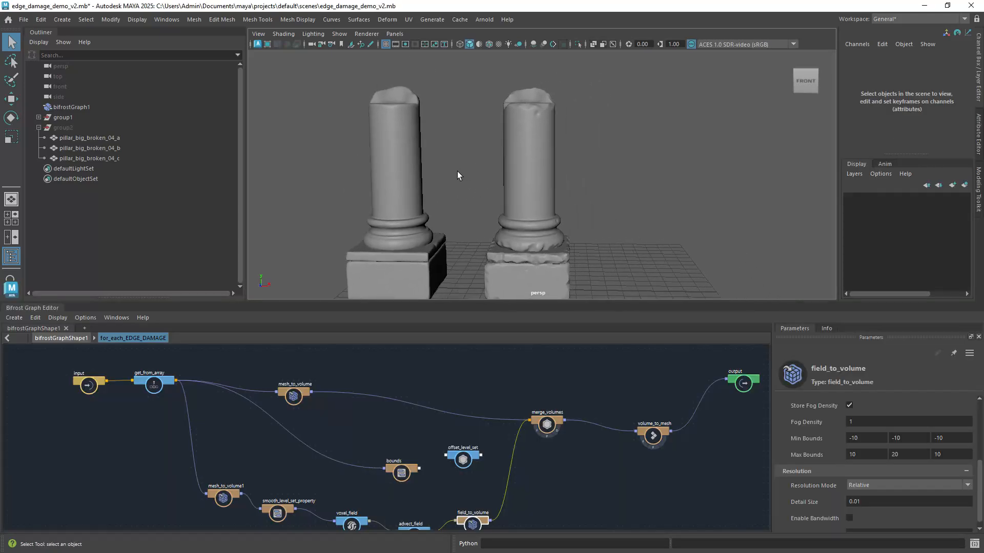
pyautogui.click(89, 108)
pyautogui.press('Delete')
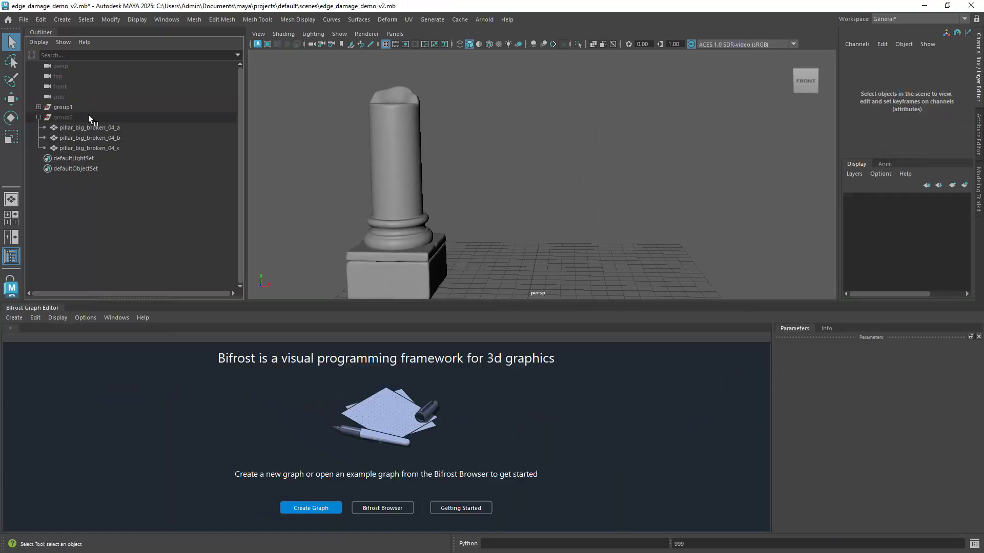
# Unhide group2, which holds the three original pillar_big_broken_04 meshes, and check its shaft piece
pyautogui.click(105, 118)
pyautogui.hotkey('shift', 'h')
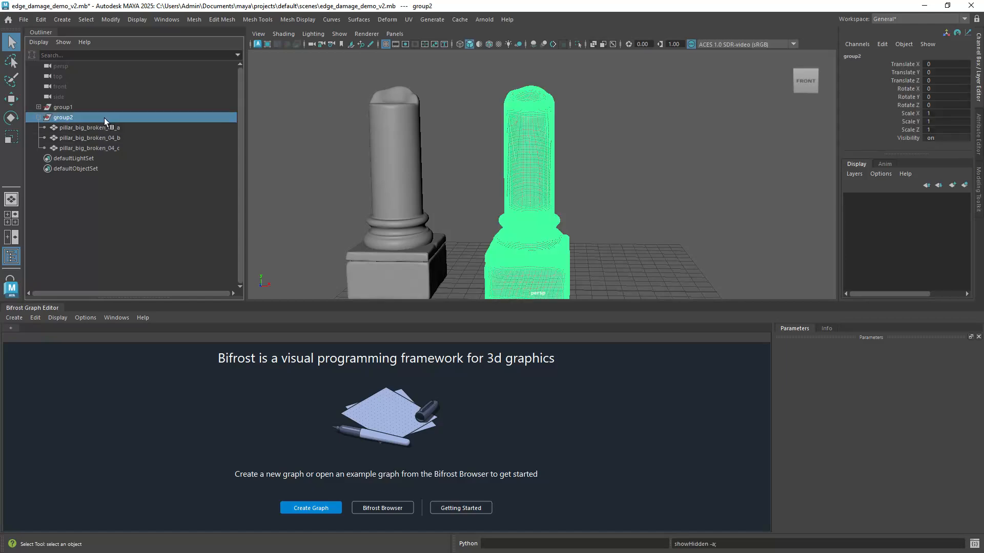
pyautogui.click(610, 195)
pyautogui.keyDown('alt'); pyautogui.moveTo(524, 182); pyautogui.dragTo(530, 209); pyautogui.keyUp('alt')
pyautogui.click(529, 209)
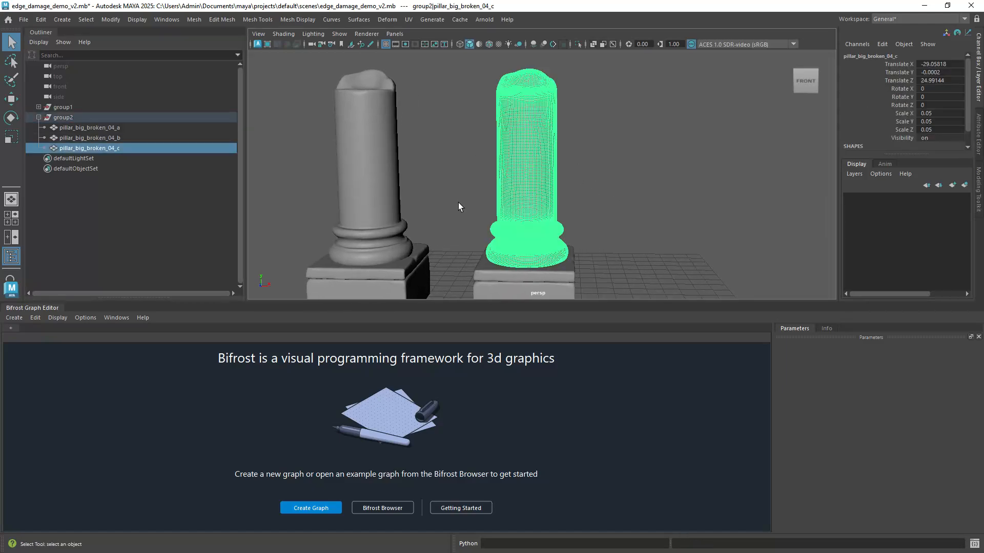
pyautogui.scroll(3, 458, 207)
pyautogui.click(345, 192)
pyautogui.click(526, 179)
pyautogui.scroll(-4, 502, 207)
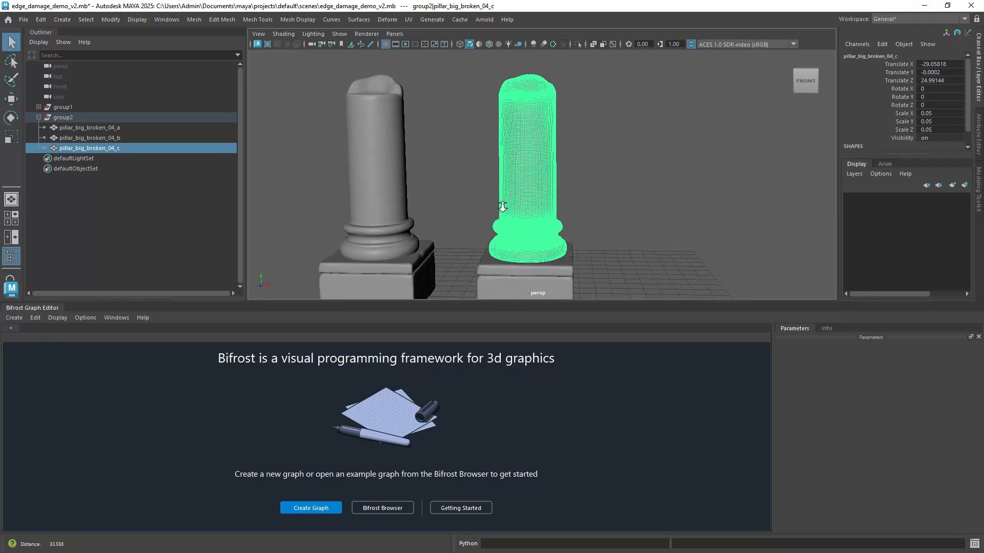
pyautogui.moveTo(503, 207)
pyautogui.keyDown('alt'); pyautogui.mouseDown()
pyautogui.moveTo(517, 169)
pyautogui.moveTo(512, 213)
pyautogui.moveTo(465, 187)
pyautogui.moveTo(483, 207)
pyautogui.moveTo(500, 185)
pyautogui.moveTo(507, 200)
pyautogui.mouseUp(); pyautogui.keyUp('alt')
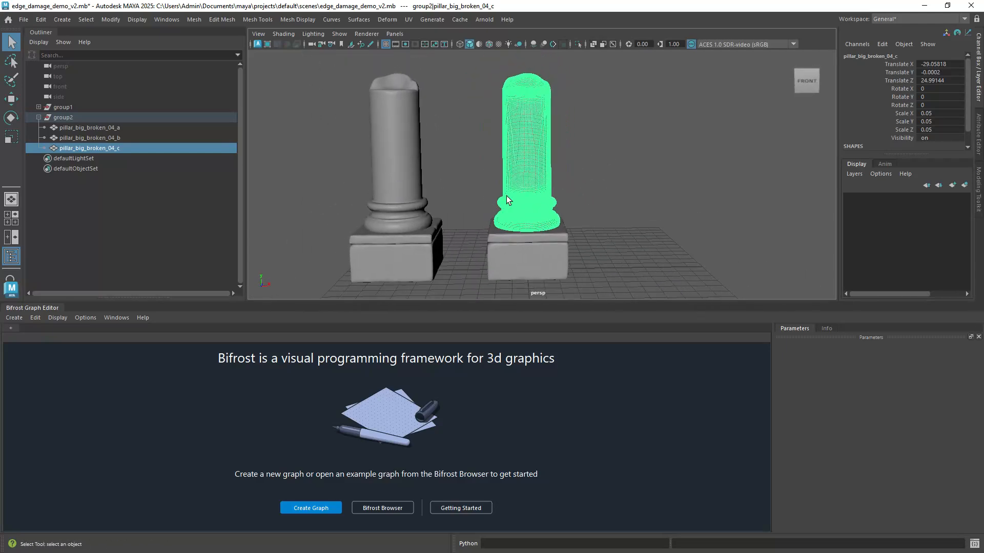
# Create a new Bifrost graph and bring in pillar_big_broken_04_a, _b and _c together as one Input_by_Path node beside the input node
pyautogui.click(311, 508)
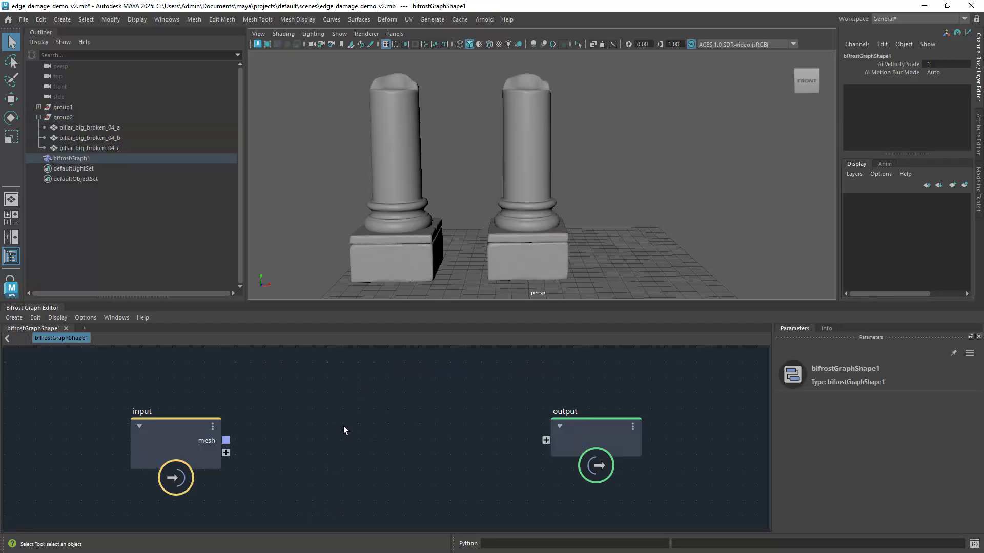
pyautogui.moveTo(605, 147); pyautogui.dragTo(488, 265)
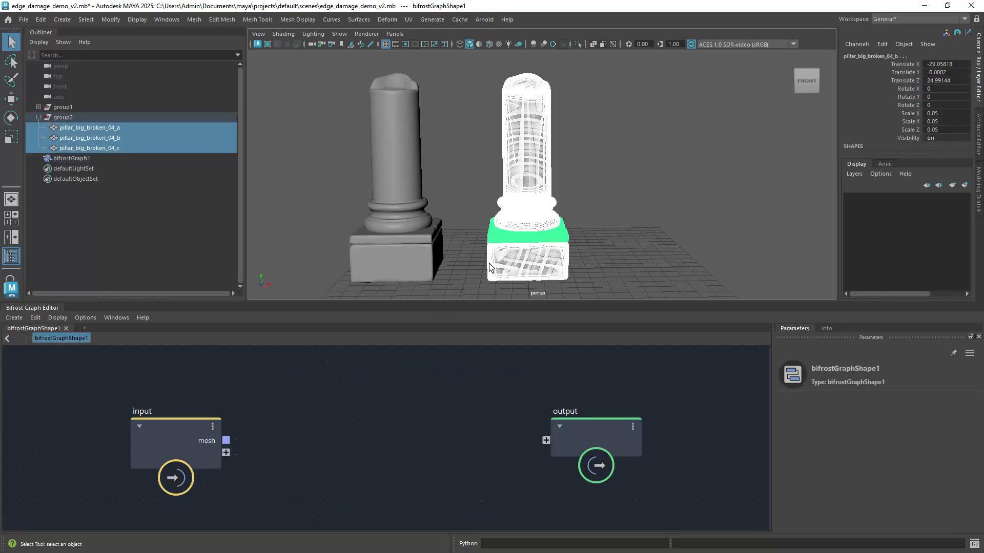
pyautogui.click(80, 128)
pyautogui.keyDown('shift'); pyautogui.click(90, 149); pyautogui.keyUp('shift')
pyautogui.moveTo(90, 139); pyautogui.dragTo(340, 448)
pyautogui.moveTo(196, 428); pyautogui.dragTo(126, 435)
pyautogui.moveTo(329, 449); pyautogui.dragTo(231, 447)
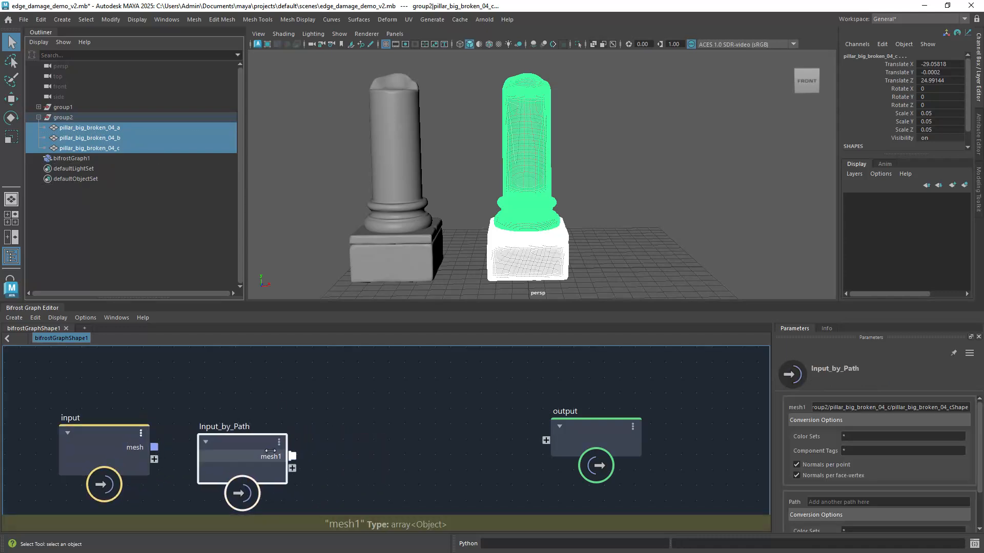
# Examine the separate shaft and base meshes that make up the group2 pillar
pyautogui.scroll(5, 659, 214)
pyautogui.click(659, 214)
pyautogui.click(533, 211)
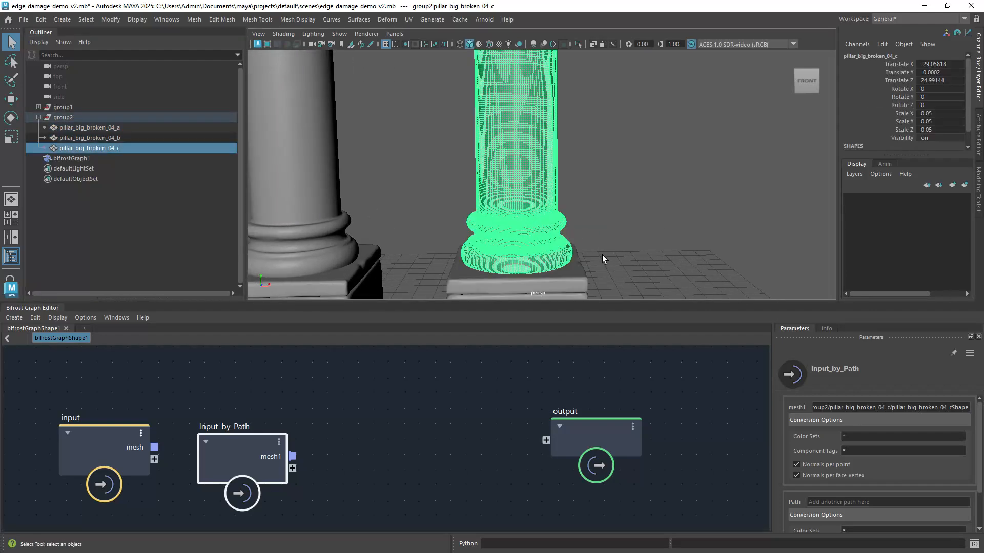
pyautogui.keyDown('alt'); pyautogui.moveTo(601, 254); pyautogui.dragTo(560, 196, button='middle'); pyautogui.keyUp('alt')
pyautogui.click(560, 197)
pyautogui.click(539, 239)
pyautogui.scroll(-2, 619, 155)
pyautogui.keyDown('alt'); pyautogui.moveTo(586, 153); pyautogui.dragTo(554, 222, button='middle'); pyautogui.keyUp('alt')
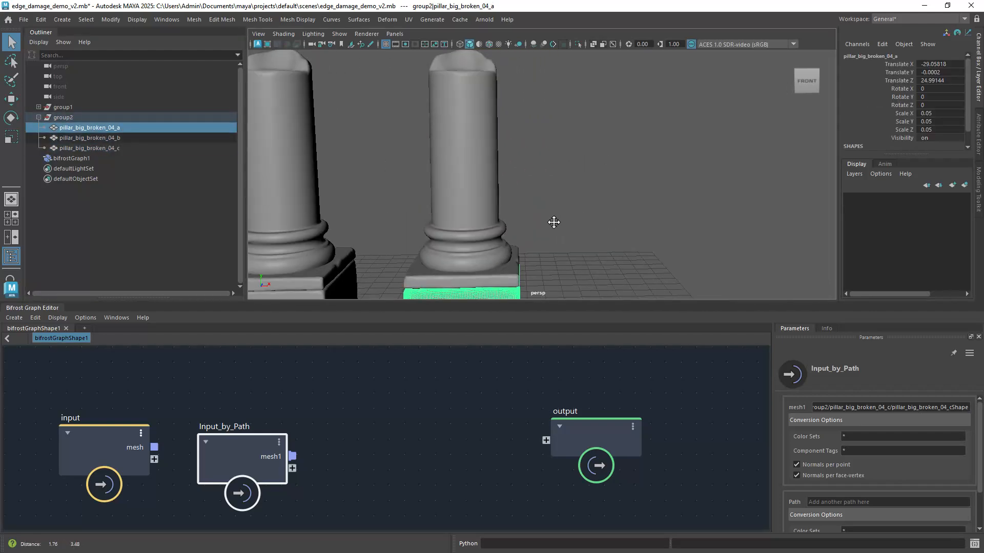
pyautogui.keyDown('alt'); pyautogui.moveTo(554, 221); pyautogui.dragTo(543, 189); pyautogui.keyUp('alt')
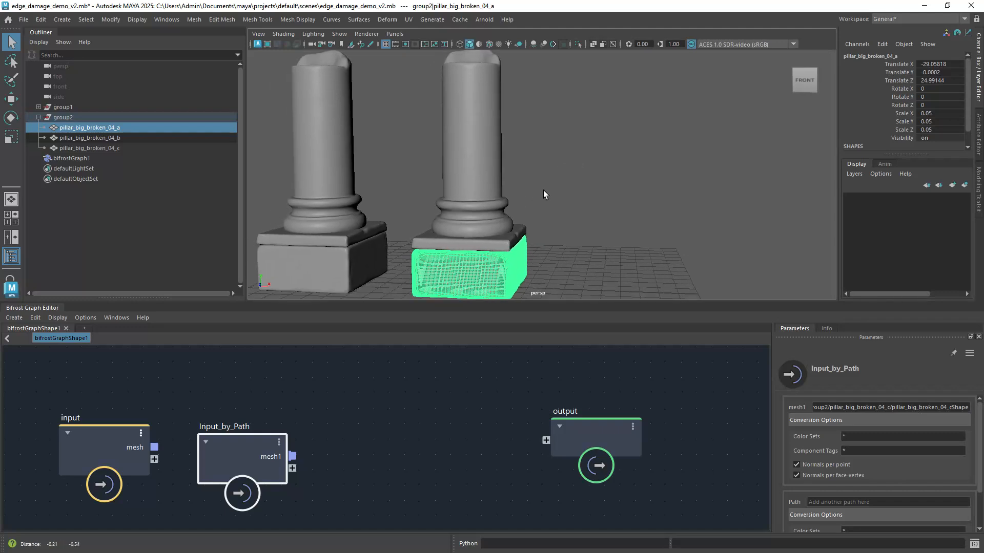
# Add a for_each node and connect the Input_by_Path mesh1 output to it as a new input port
pyautogui.moveTo(334, 441); pyautogui.dragTo(340, 400, button='middle')
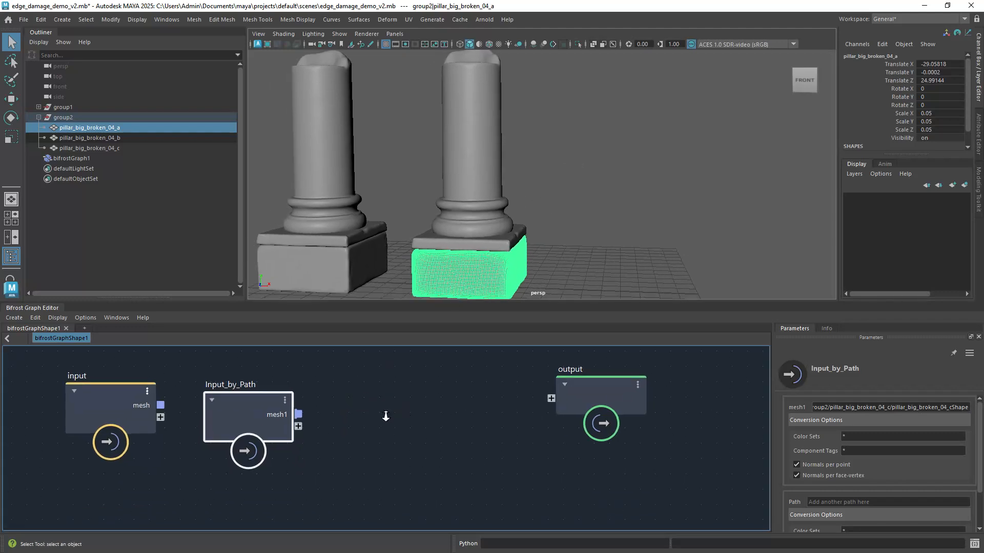
pyautogui.keyDown('alt'); pyautogui.moveTo(384, 415); pyautogui.dragTo(393, 421, button='right'); pyautogui.keyUp('alt')
pyautogui.click(393, 425)
pyautogui.press('Tab')
pyautogui.write('for_each')
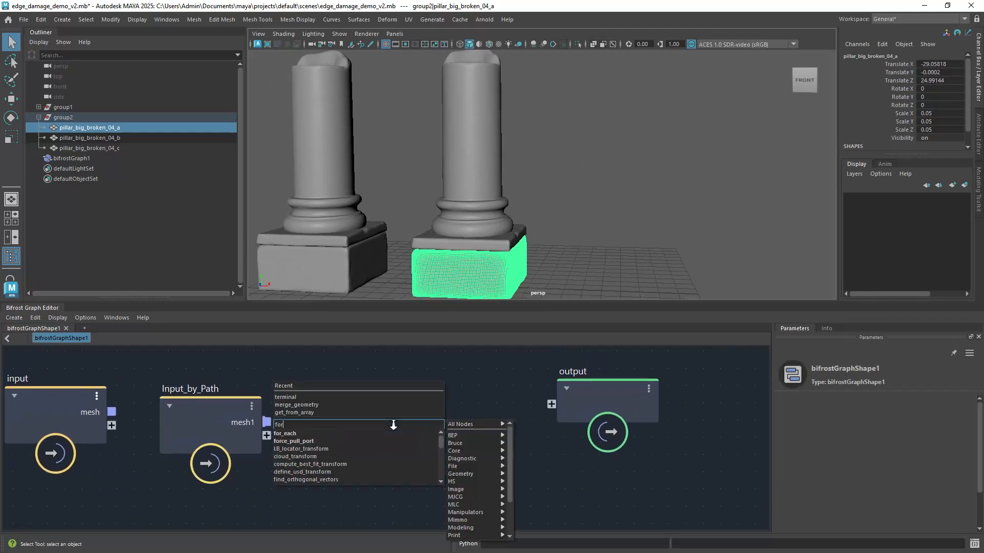
pyautogui.press('Return')
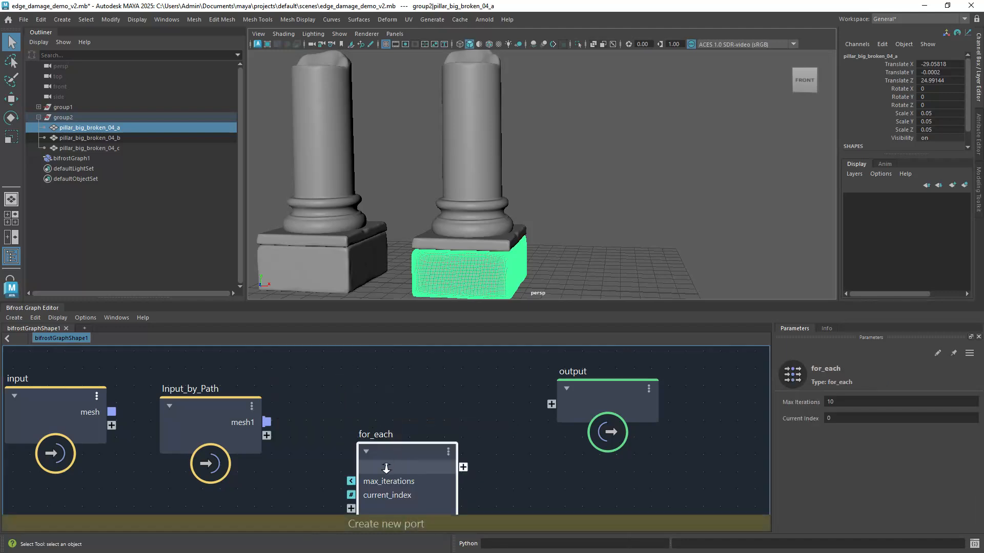
pyautogui.moveTo(386, 467); pyautogui.dragTo(398, 398)
pyautogui.moveTo(267, 422); pyautogui.dragTo(361, 440)
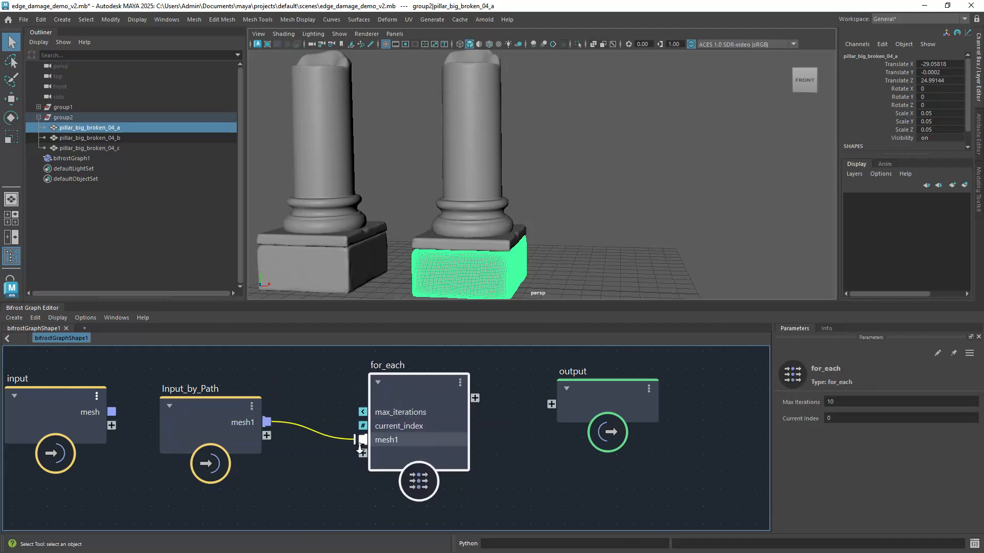
# Enter the for_each compound and add a get_from_array node between its input and output nodes
pyautogui.keyDown('alt'); pyautogui.moveTo(362, 440); pyautogui.dragTo(304, 473, button='middle'); pyautogui.keyUp('alt')
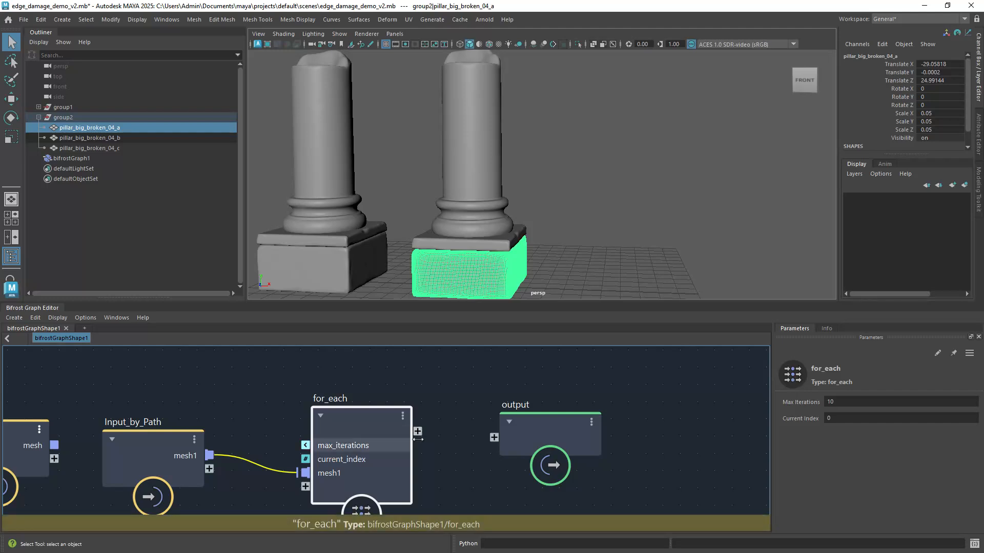
pyautogui.doubleClick(361, 431)
pyautogui.keyDown('alt'); pyautogui.moveTo(297, 458); pyautogui.dragTo(321, 443, button='middle'); pyautogui.keyUp('alt')
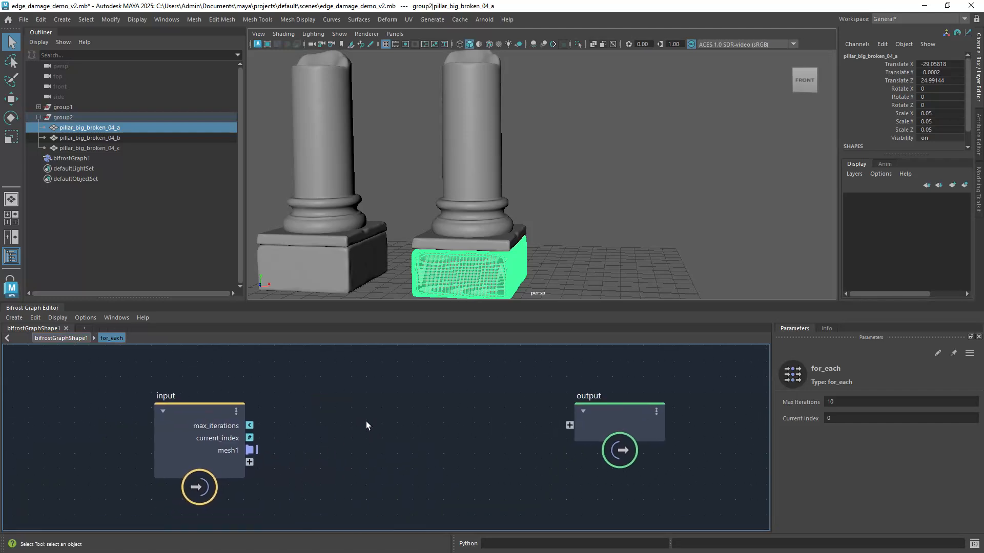
pyautogui.press('Tab')
pyautogui.write('getf')
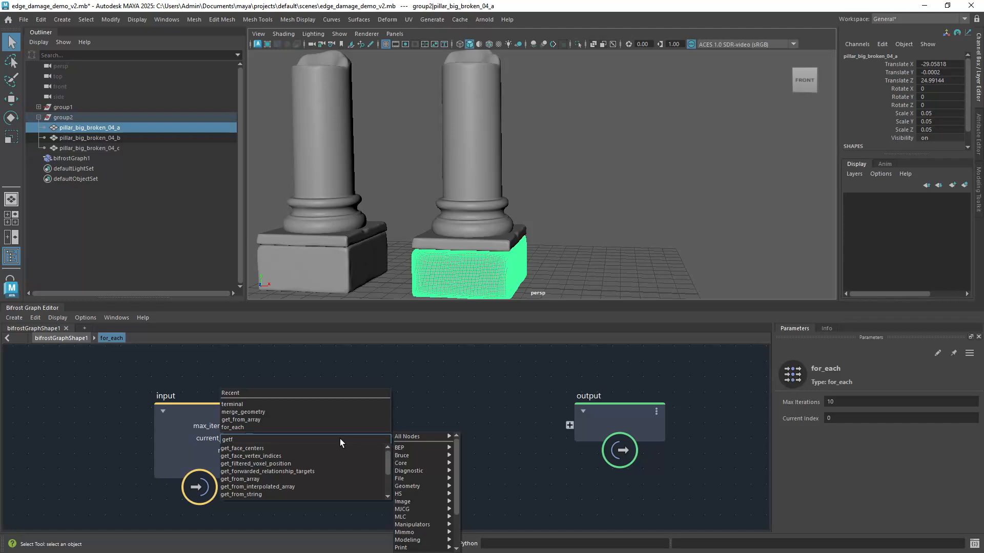
pyautogui.press('Down')
pyautogui.press('Down')
pyautogui.press('Down')
pyautogui.press('Down')
pyautogui.press('Down')
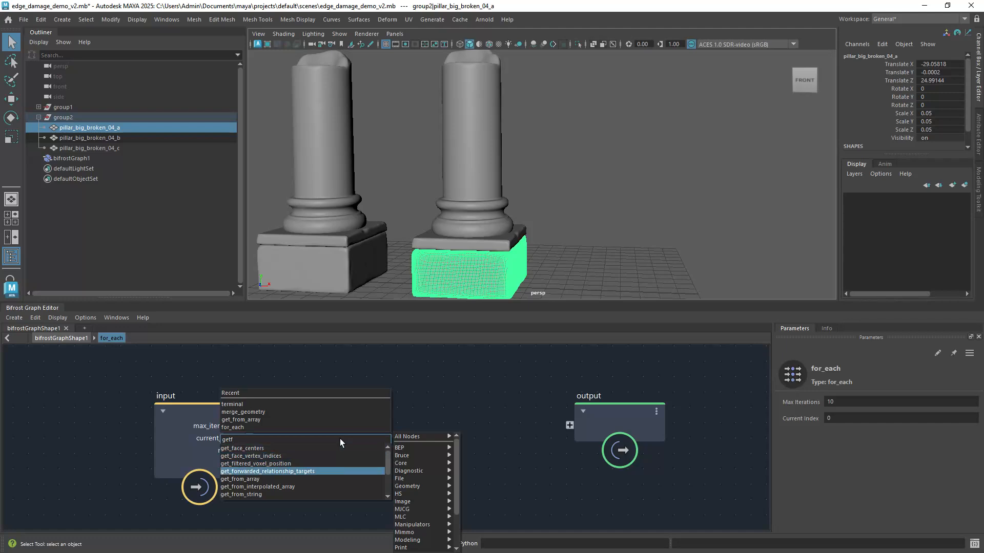
pyautogui.press('Return')
pyautogui.moveTo(342, 478); pyautogui.dragTo(368, 420)
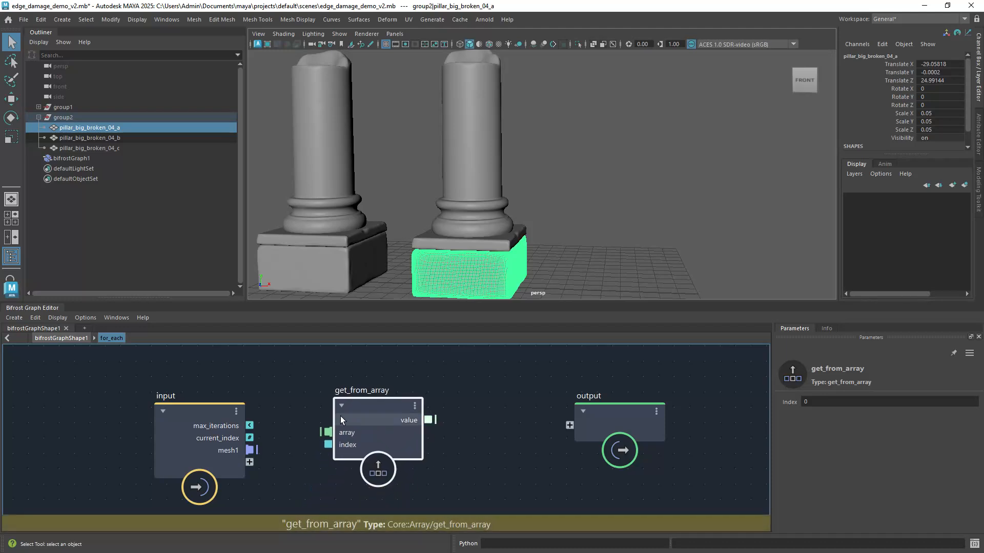
# Connect mesh1 to the get_from_array array port, current_index to index, and its value to the compound's output
pyautogui.moveTo(252, 450); pyautogui.dragTo(356, 411)
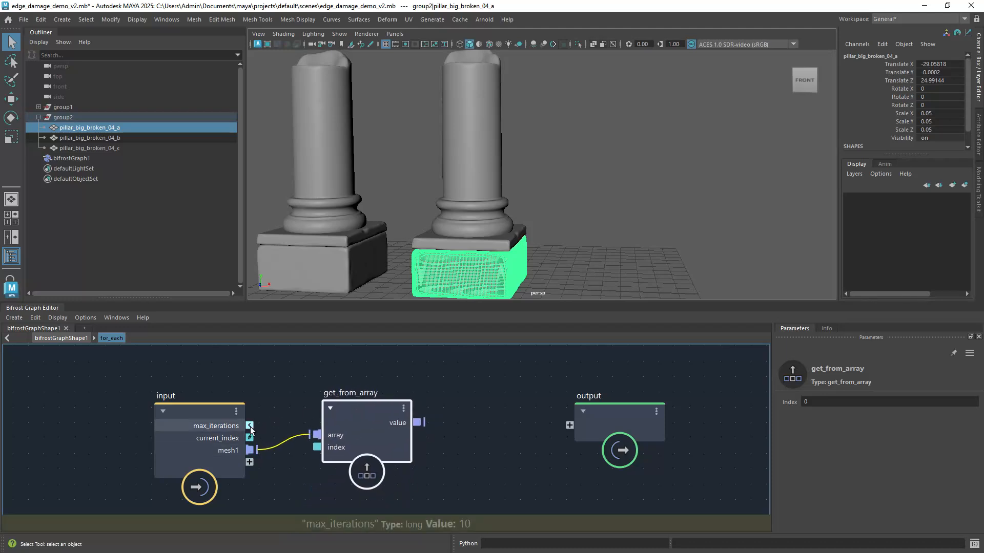
pyautogui.moveTo(250, 437); pyautogui.dragTo(316, 447)
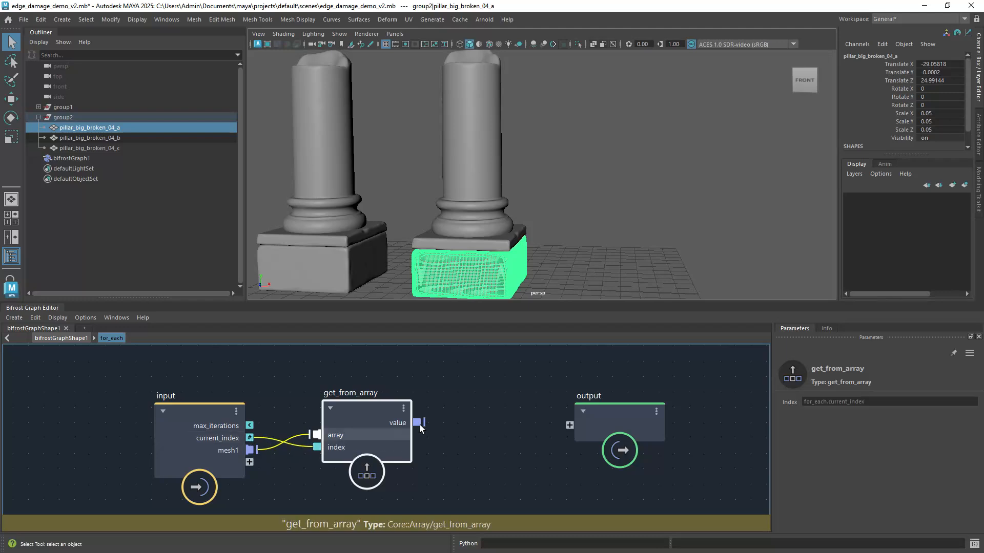
pyautogui.moveTo(417, 423); pyautogui.dragTo(569, 426)
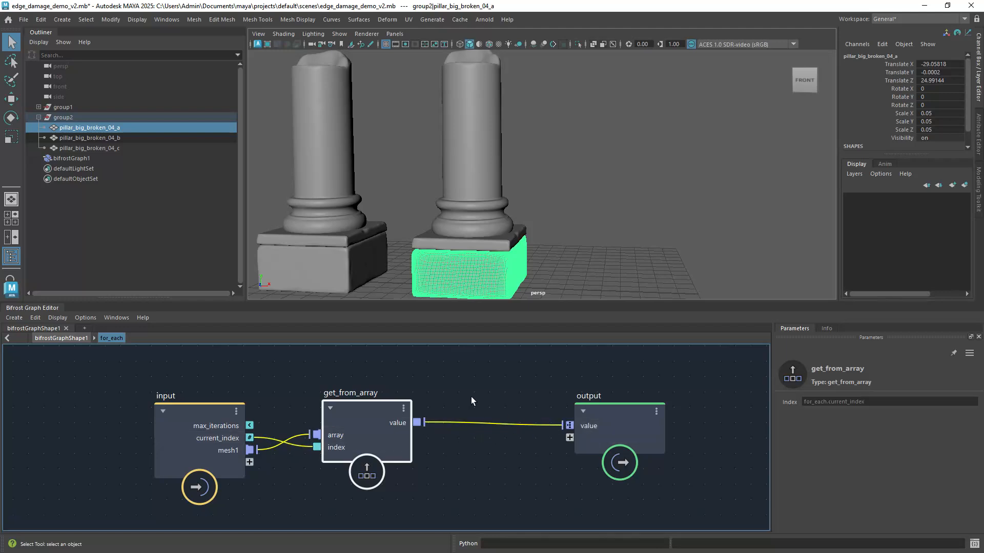
# Return to the top-level bifrostGraphShape1 graph, add a terminal node, and connect the for_each value to its proxy port
pyautogui.click(70, 342)
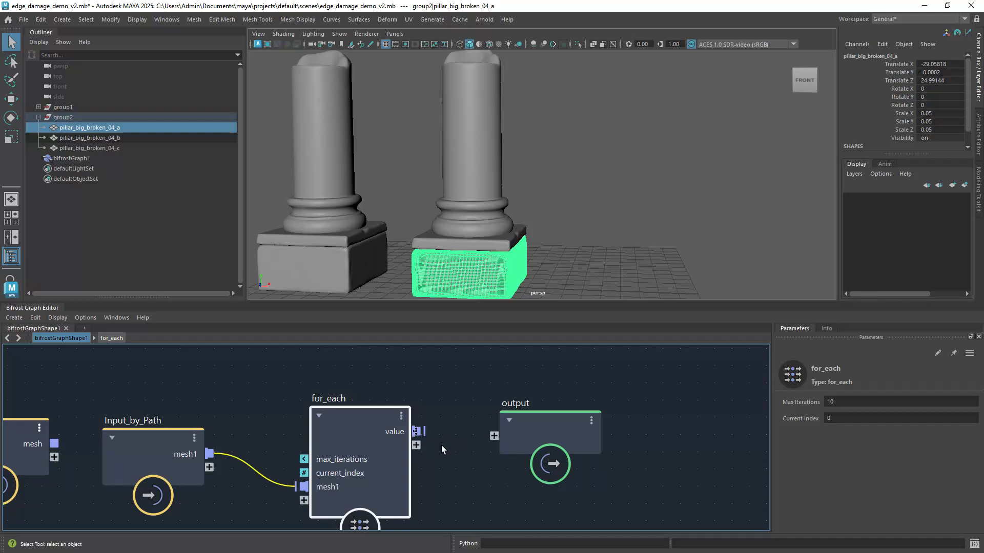
pyautogui.moveTo(529, 426); pyautogui.dragTo(696, 371)
pyautogui.press('Tab')
pyautogui.write('temr')
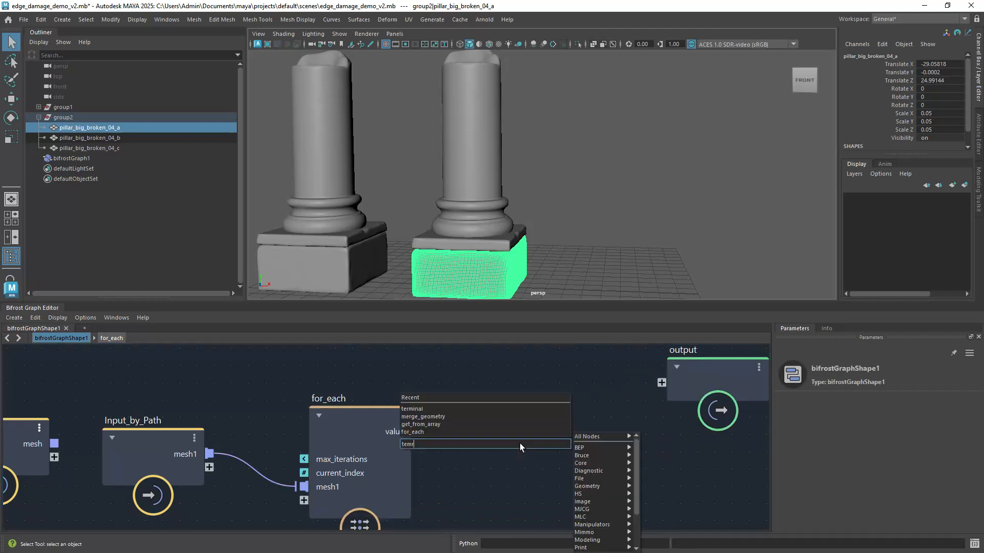
pyautogui.press('Up')
pyautogui.press('Up')
pyautogui.press('Up')
pyautogui.press('Up')
pyautogui.press('Up')
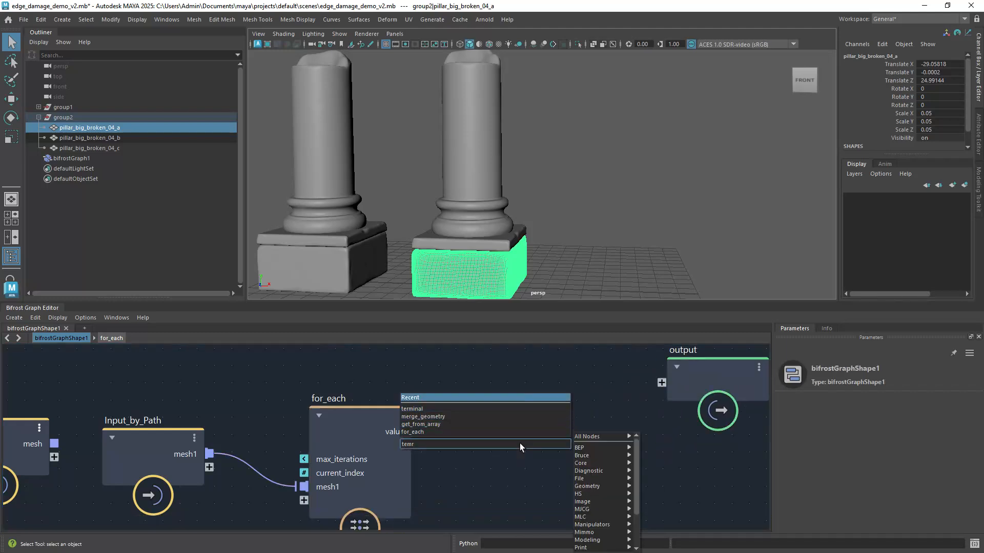
pyautogui.press('Down')
pyautogui.press('Return')
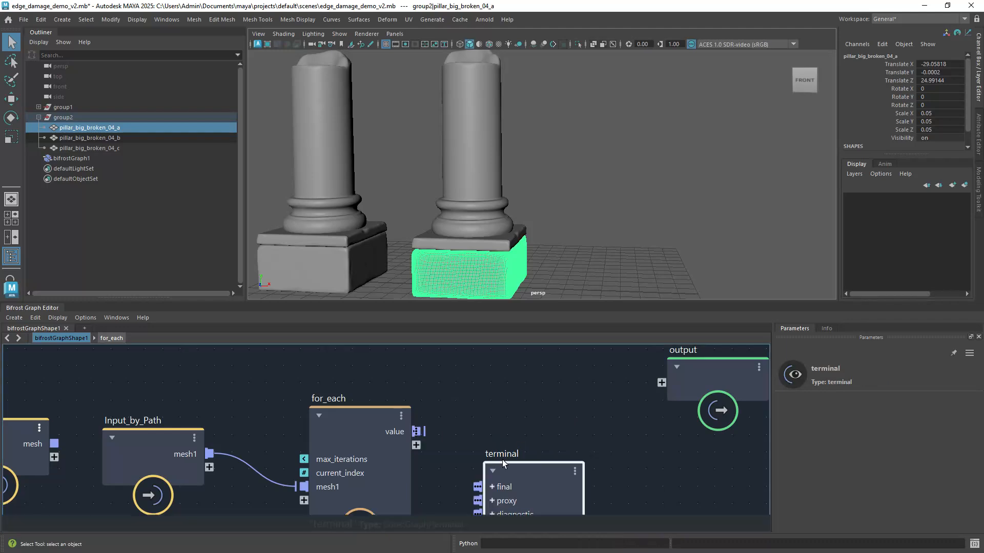
pyautogui.moveTo(419, 431); pyautogui.dragTo(509, 440)
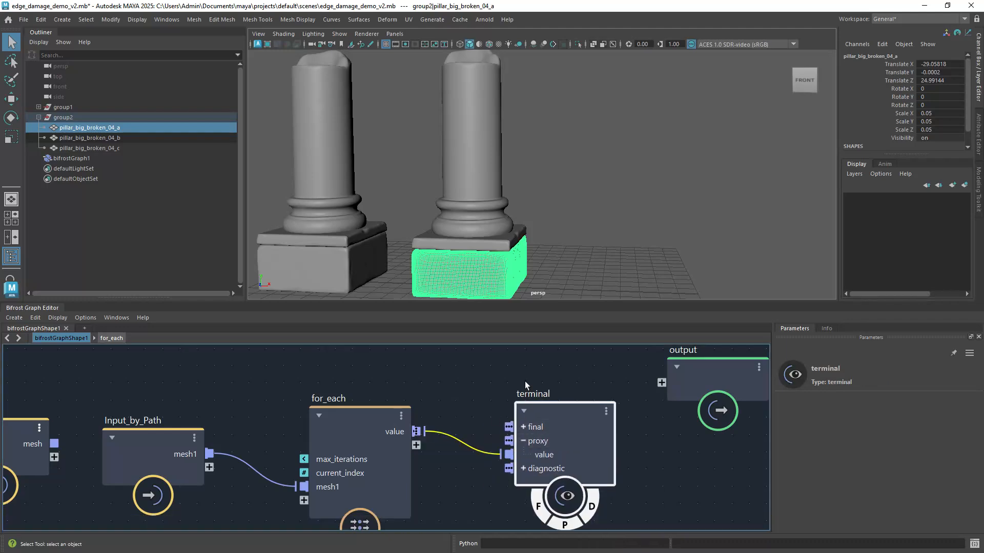
# Hide group2, check the Bifrost output pillar in its place, and save the scene
pyautogui.click(72, 117)
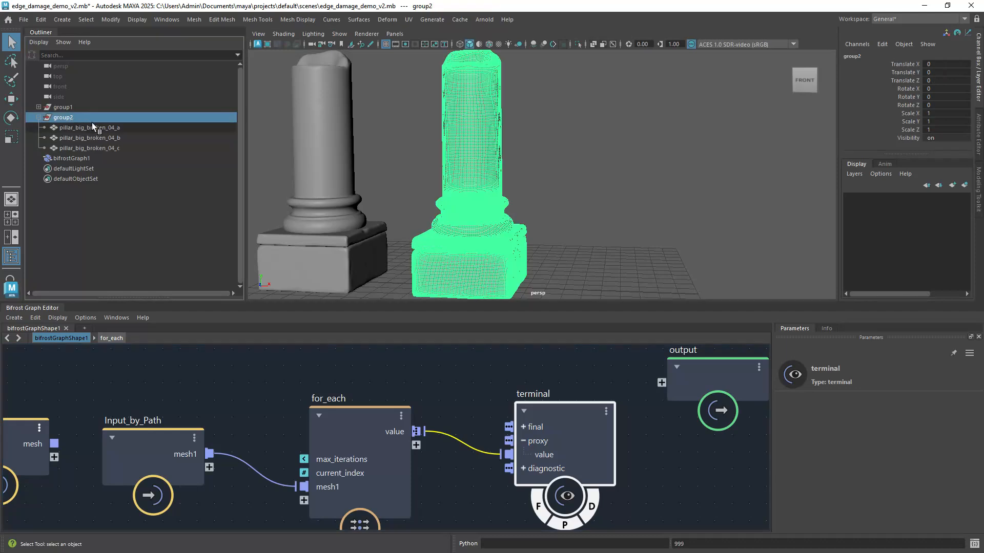
pyautogui.hotkey('ctrl', 'h')
pyautogui.click(478, 202)
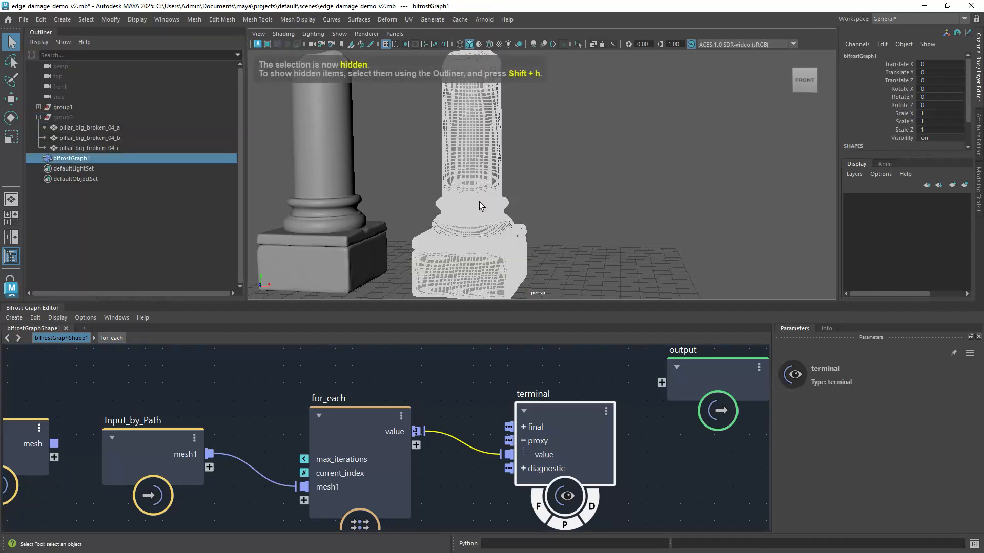
pyautogui.click(533, 194)
pyautogui.scroll(4, 562, 199)
pyautogui.scroll(-3, 558, 199)
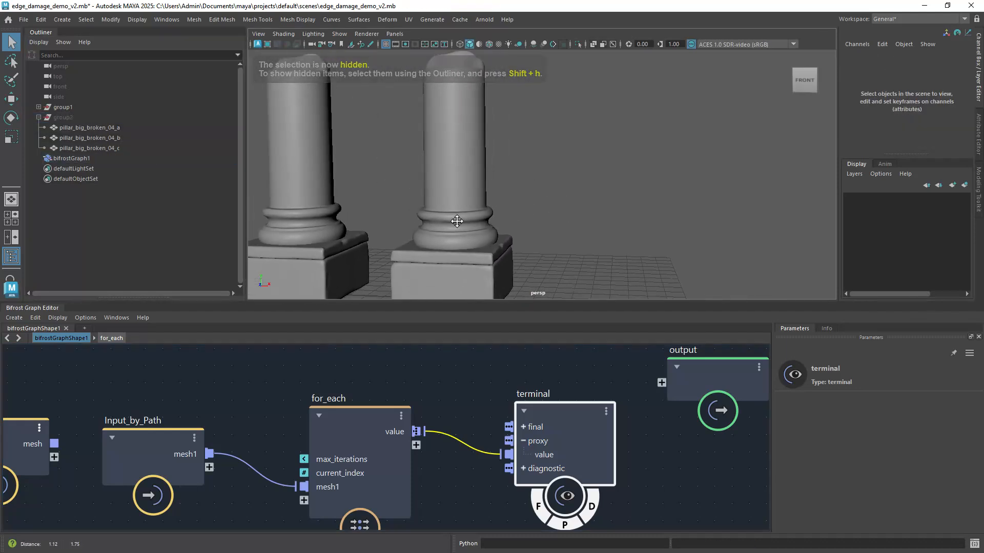
pyautogui.keyDown('alt'); pyautogui.moveTo(457, 220); pyautogui.dragTo(493, 207); pyautogui.keyUp('alt')
pyautogui.hotkey('ctrl', 's')
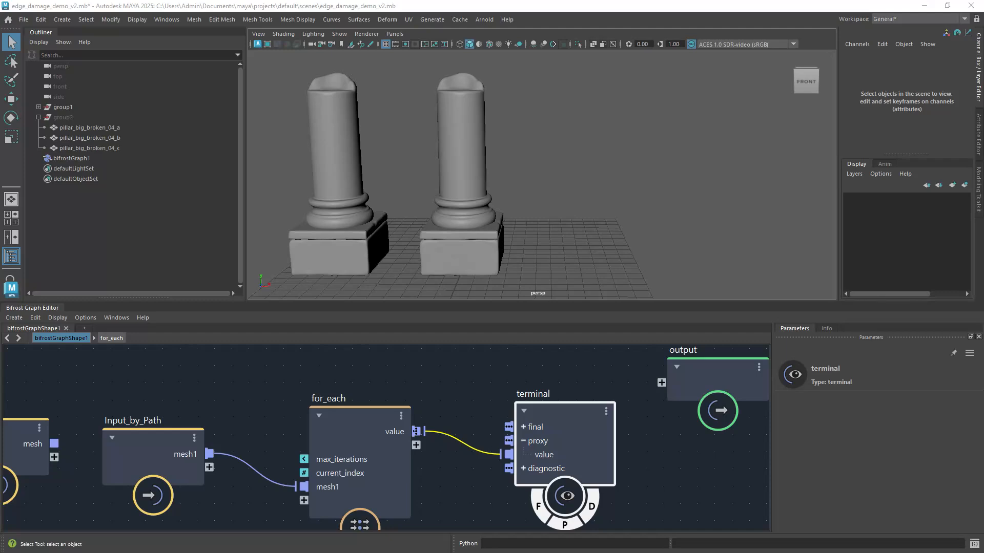
# Inside the for_each compound, add a mesh_to_volume node and connect the get_from_array value to its mesh port
pyautogui.doubleClick(358, 411)
pyautogui.keyDown('alt'); pyautogui.moveTo(479, 456); pyautogui.dragTo(420, 489, button='right'); pyautogui.keyUp('alt')
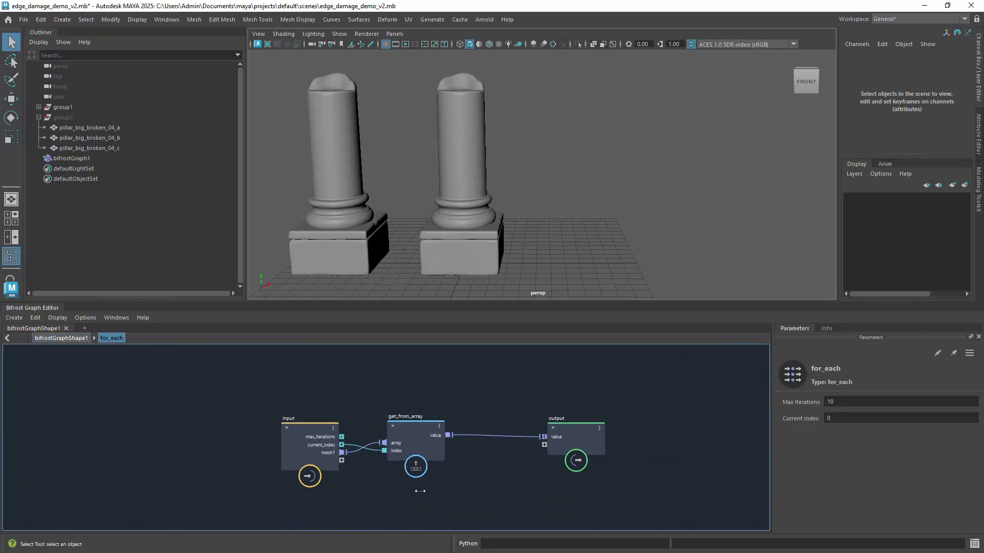
pyautogui.keyDown('alt'); pyautogui.moveTo(420, 490); pyautogui.dragTo(313, 480, button='middle'); pyautogui.keyUp('alt')
pyautogui.moveTo(457, 416); pyautogui.dragTo(592, 401)
pyautogui.click(407, 464)
pyautogui.press('Tab')
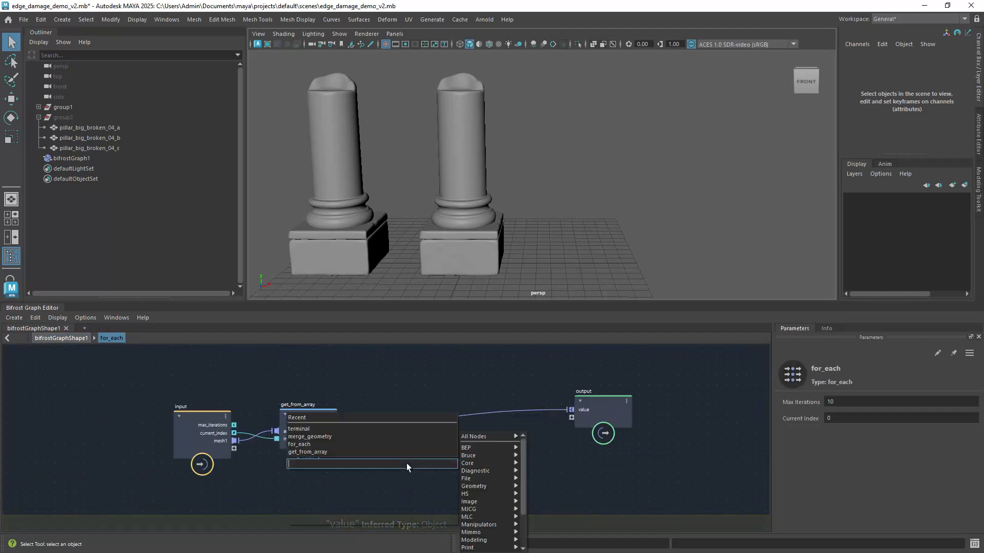
pyautogui.write('mesh')
pyautogui.press('Down')
pyautogui.press('Down')
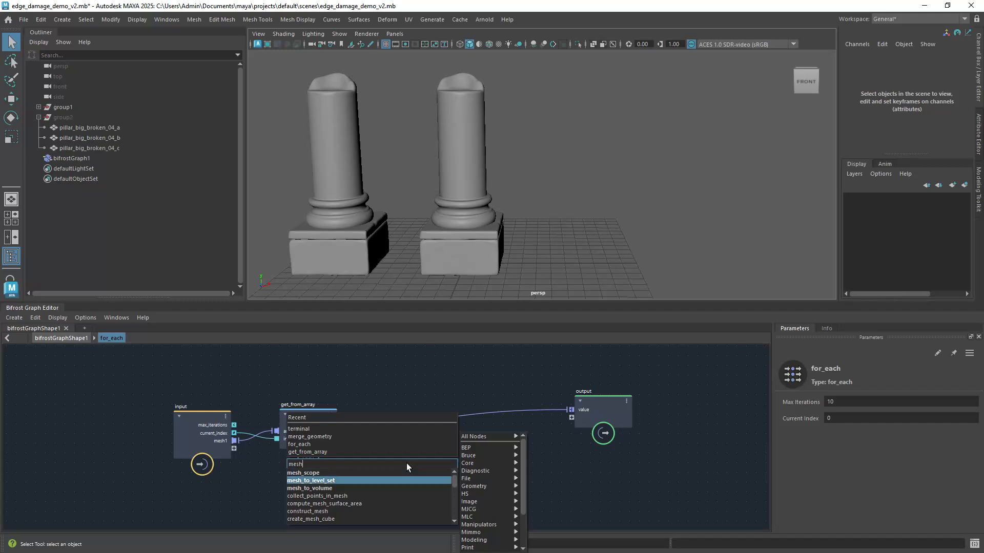
pyautogui.press('Return')
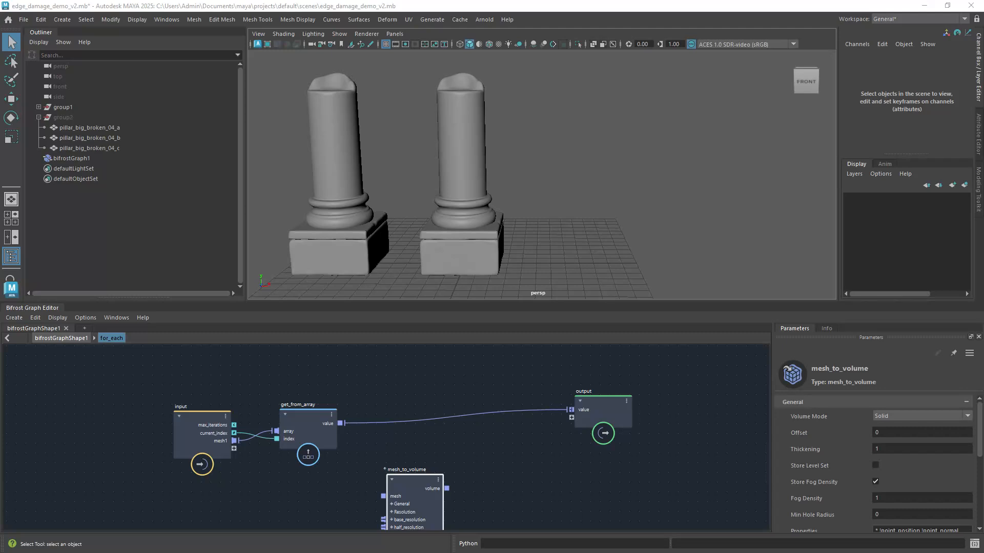
pyautogui.moveTo(413, 483); pyautogui.dragTo(437, 453)
pyautogui.moveTo(340, 424); pyautogui.dragTo(406, 466)
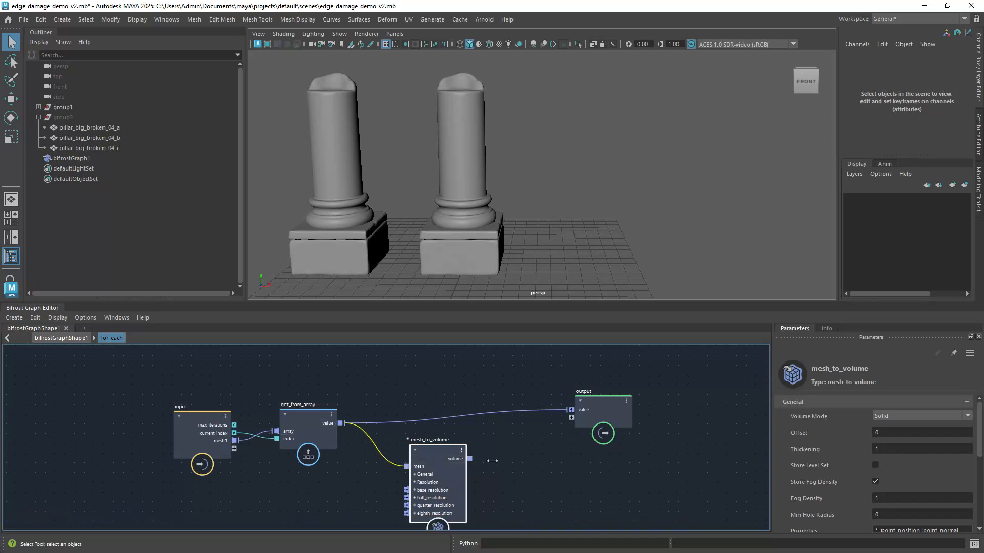
# Move the output node aside and add a volume_to_mesh node between mesh_to_volume and output
pyautogui.moveTo(588, 419); pyautogui.dragTo(664, 386)
pyautogui.click(557, 435)
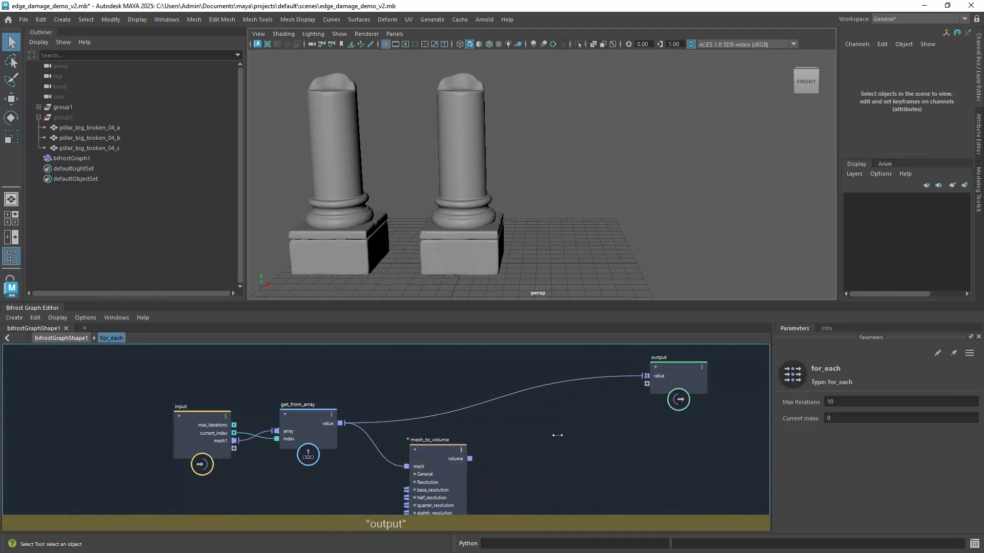
pyautogui.press('Tab')
pyautogui.write('volumet')
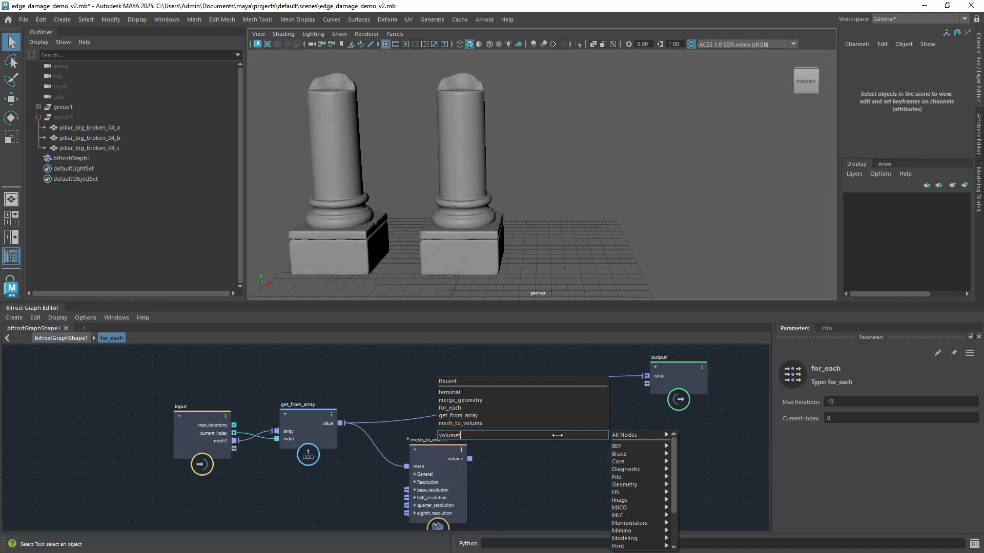
pyautogui.press('Up')
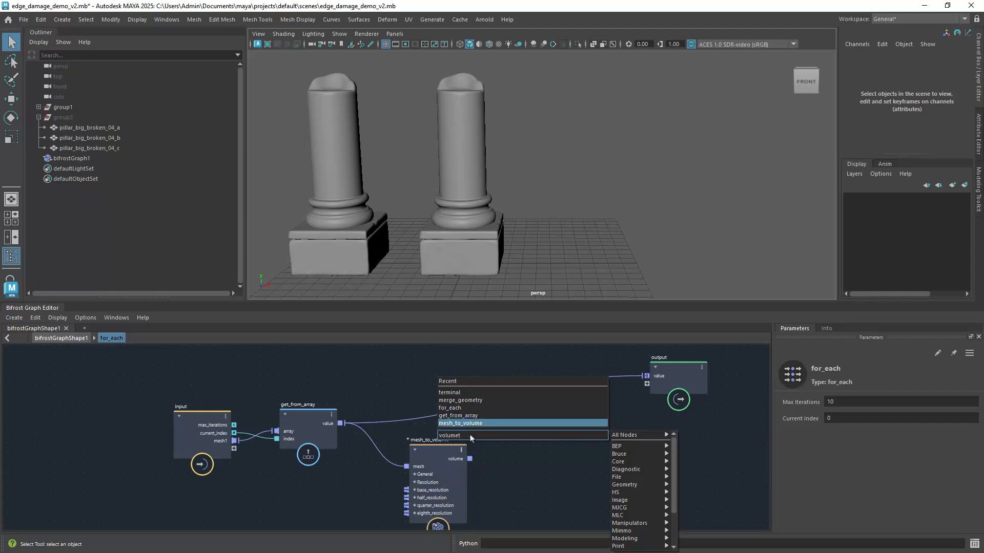
pyautogui.press('BackSpace')
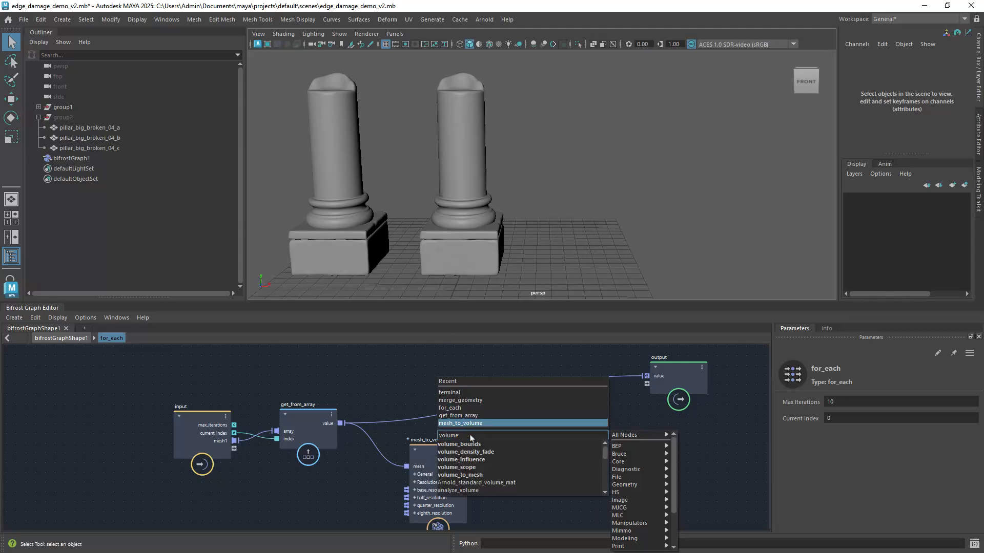
pyautogui.press('Down')
pyautogui.press('Down')
pyautogui.press('Down')
pyautogui.press('Down')
pyautogui.press('Down')
pyautogui.press('Return')
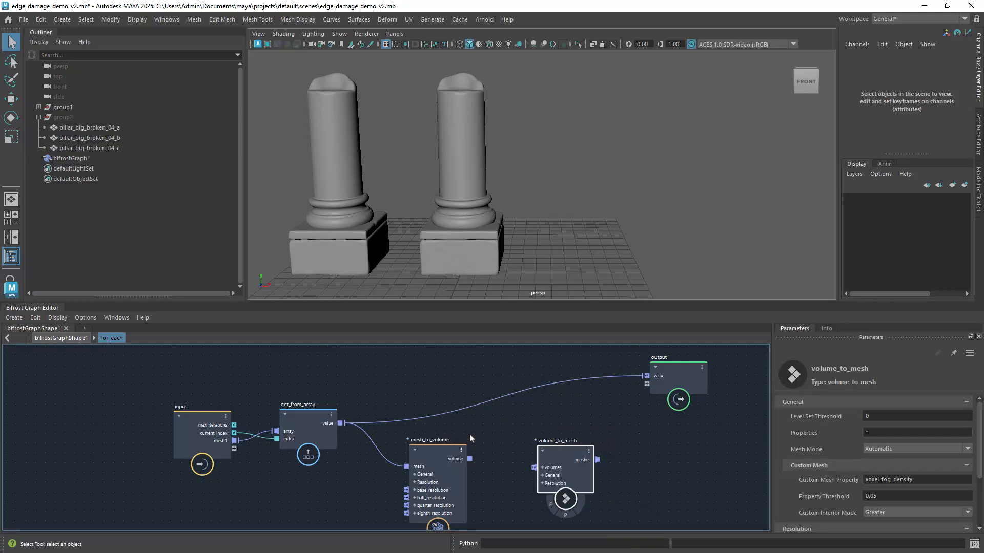
# Connect mesh_to_volume's volume to the volume_to_mesh volumes port and its meshes to the output value, and inspect the converted pillar
pyautogui.moveTo(560, 463); pyautogui.dragTo(573, 444)
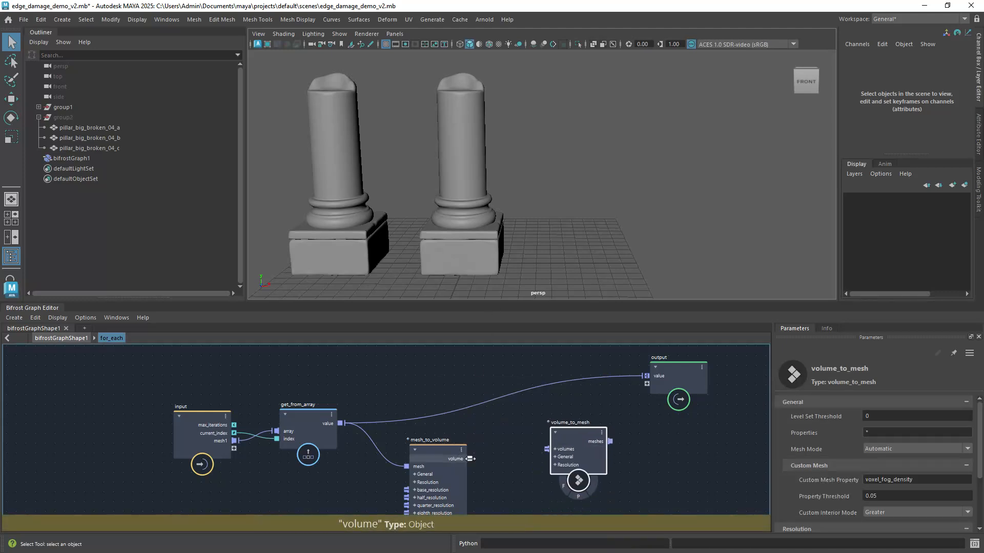
pyautogui.moveTo(470, 459); pyautogui.dragTo(546, 450)
pyautogui.moveTo(609, 441); pyautogui.dragTo(647, 377)
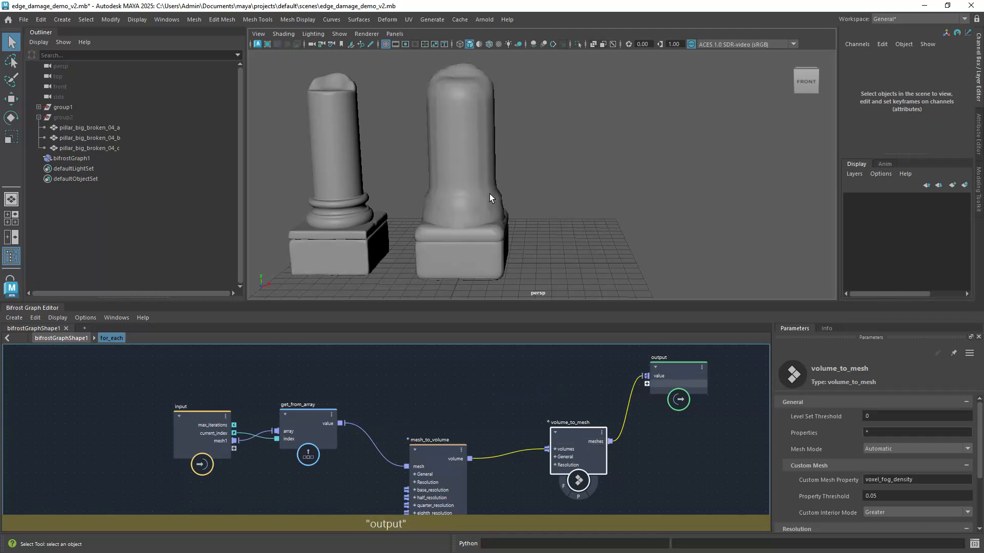
pyautogui.scroll(3, 445, 193)
pyautogui.click(451, 178)
pyautogui.click(491, 175)
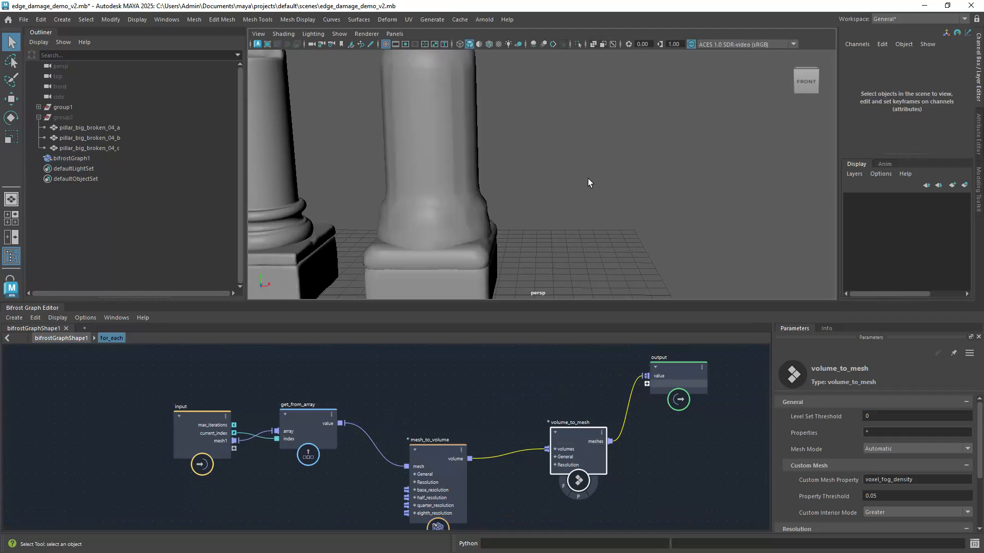
pyautogui.scroll(-5, 588, 179)
# Set the mesh_to_volume Detail Size to 0.01 and check the pillar's shape in the viewport
pyautogui.moveTo(432, 457); pyautogui.dragTo(472, 417, button='middle')
pyautogui.click(472, 417)
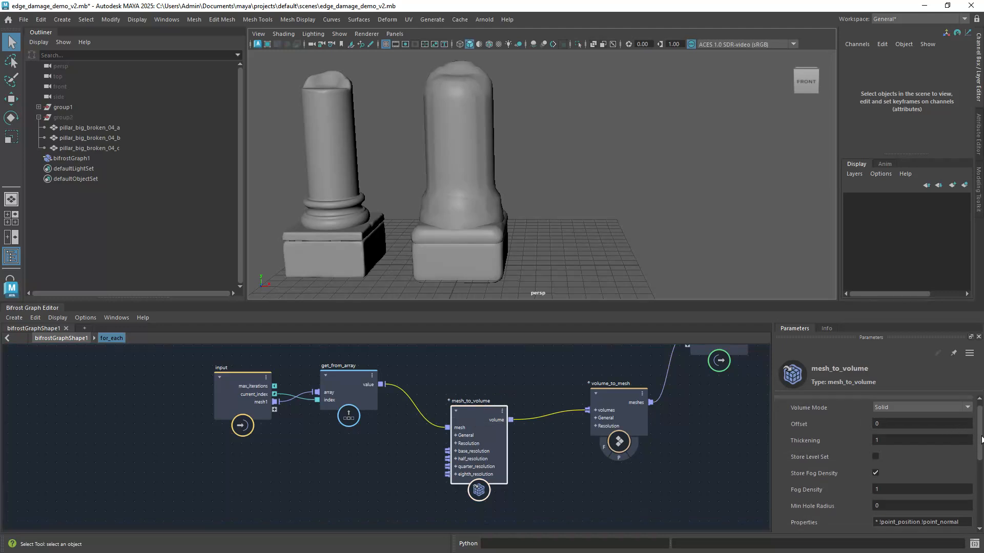
pyautogui.moveTo(979, 445); pyautogui.dragTo(980, 504)
pyautogui.click(886, 414)
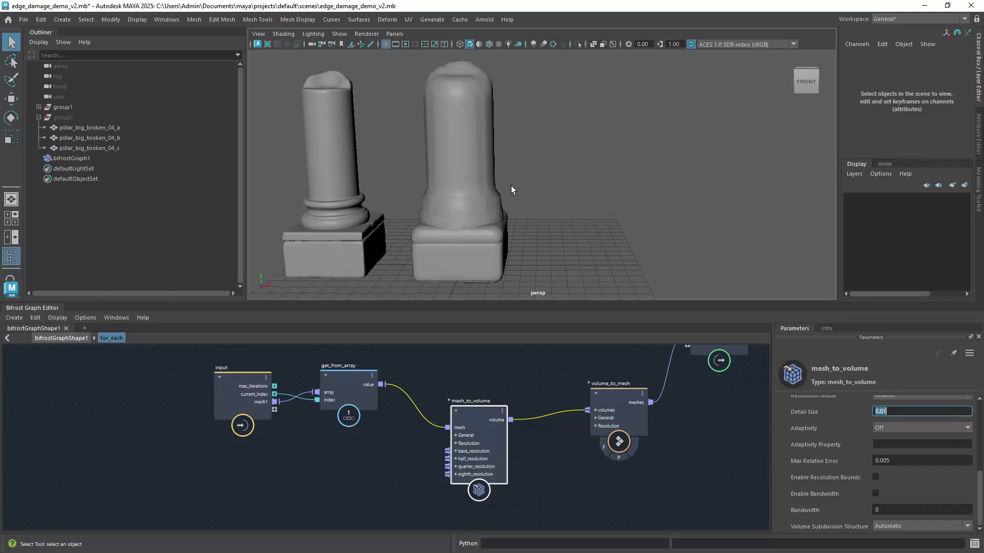
pyautogui.keyDown('alt'); pyautogui.moveTo(459, 205); pyautogui.dragTo(491, 210, button='right'); pyautogui.keyUp('alt')
pyautogui.keyDown('alt'); pyautogui.moveTo(518, 209); pyautogui.dragTo(496, 211, button='middle'); pyautogui.keyUp('alt')
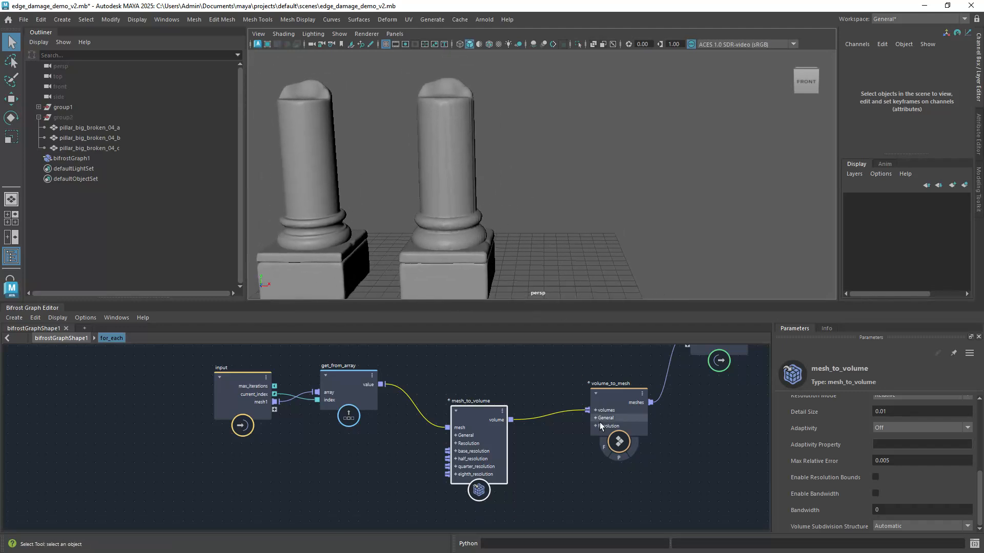
# Duplicate the mesh_to_volume node with its incoming connection and place the copy below the original
pyautogui.scroll(-3, 536, 380)
pyautogui.click(364, 384)
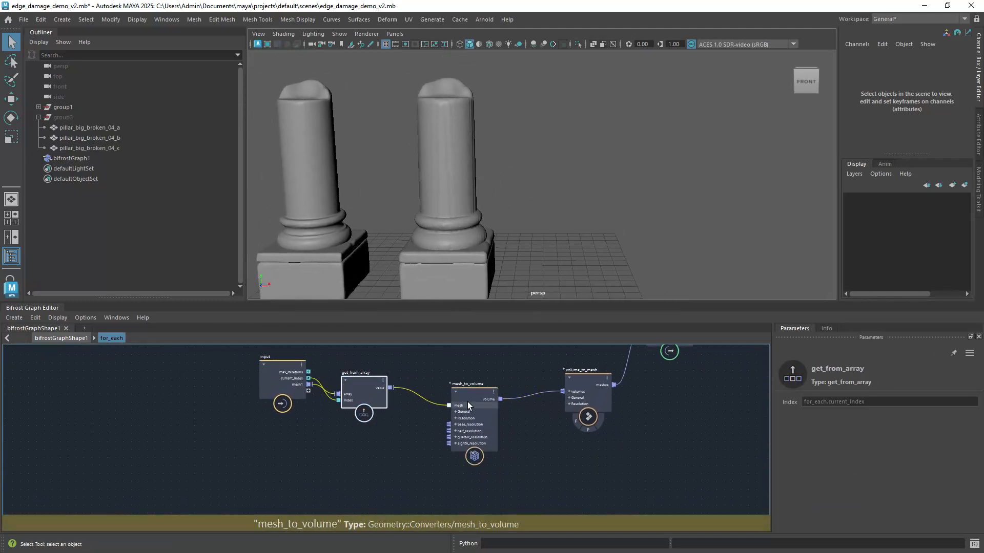
pyautogui.moveTo(468, 405); pyautogui.dragTo(480, 381)
pyautogui.rightClick(535, 441)
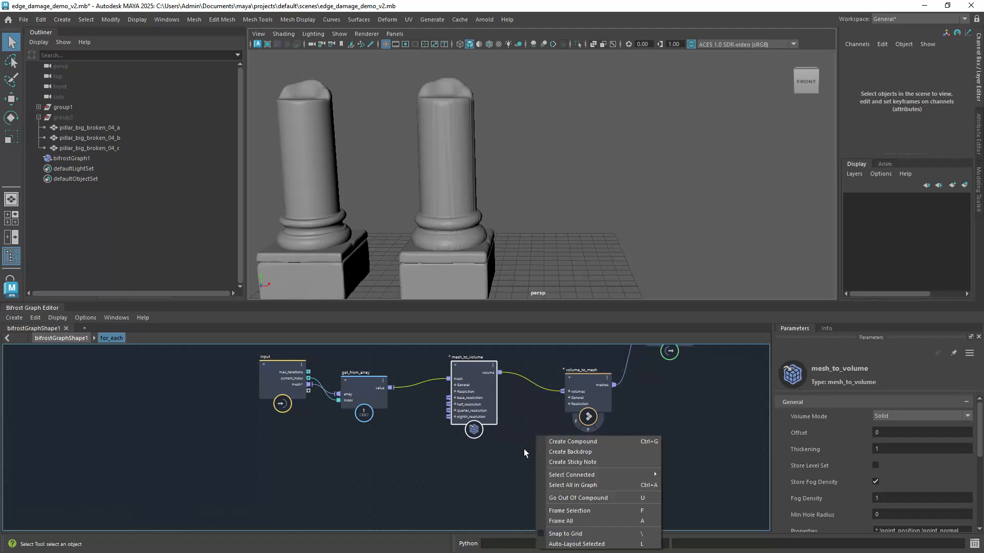
pyautogui.click(472, 371)
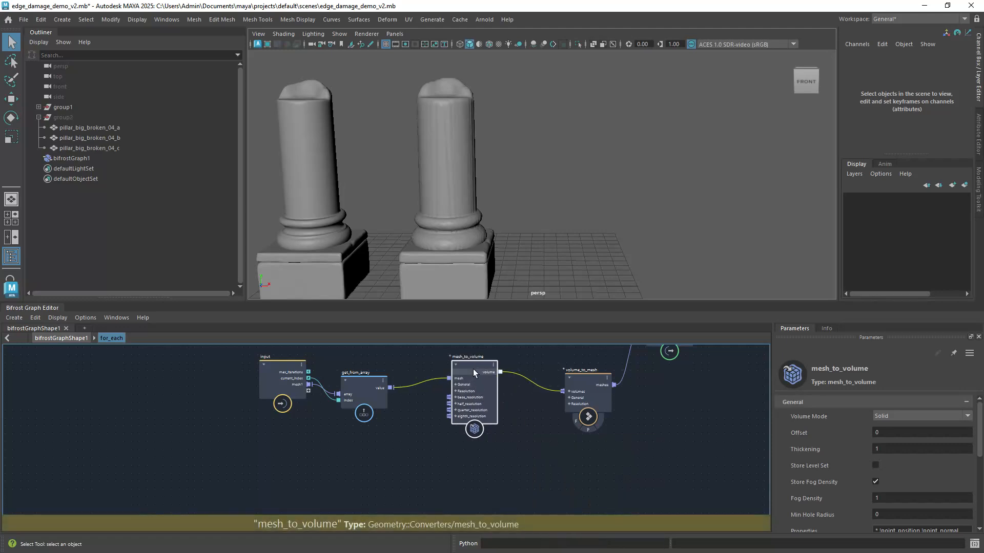
pyautogui.hotkey('ctrl', 'shift', 'd')
pyautogui.moveTo(501, 409); pyautogui.dragTo(465, 463)
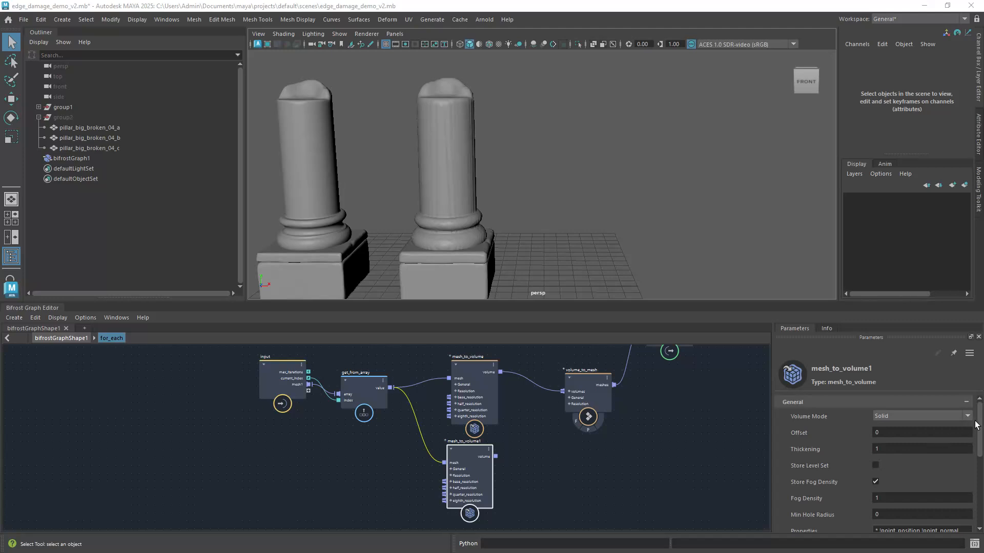
# Set the mesh_to_volume1 Detail Size to 0.03 and connect its volume to volume_to_mesh in place of the original volume
pyautogui.scroll(-5, 976, 425)
pyautogui.click(884, 453)
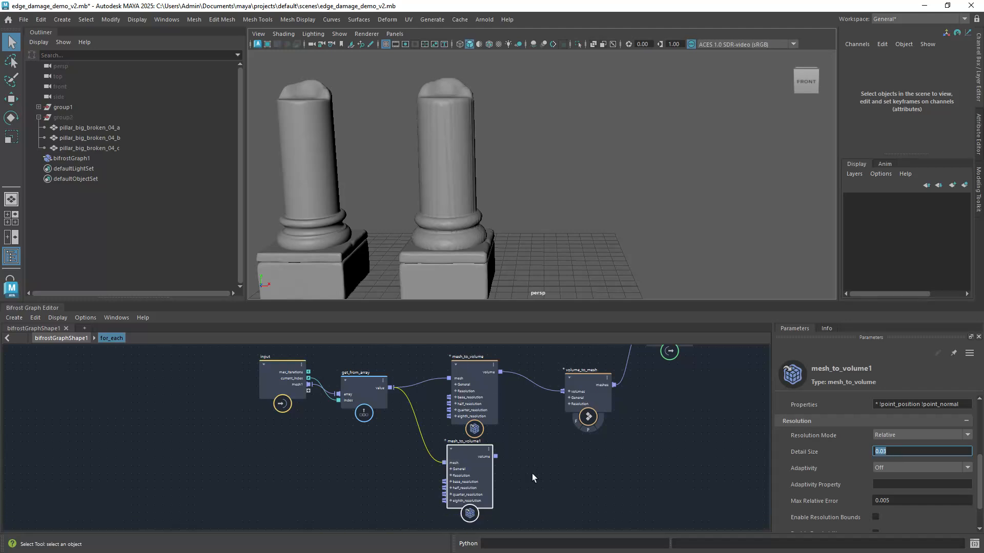
pyautogui.moveTo(532, 473); pyautogui.dragTo(469, 471, button='middle')
pyautogui.moveTo(429, 472); pyautogui.dragTo(500, 415)
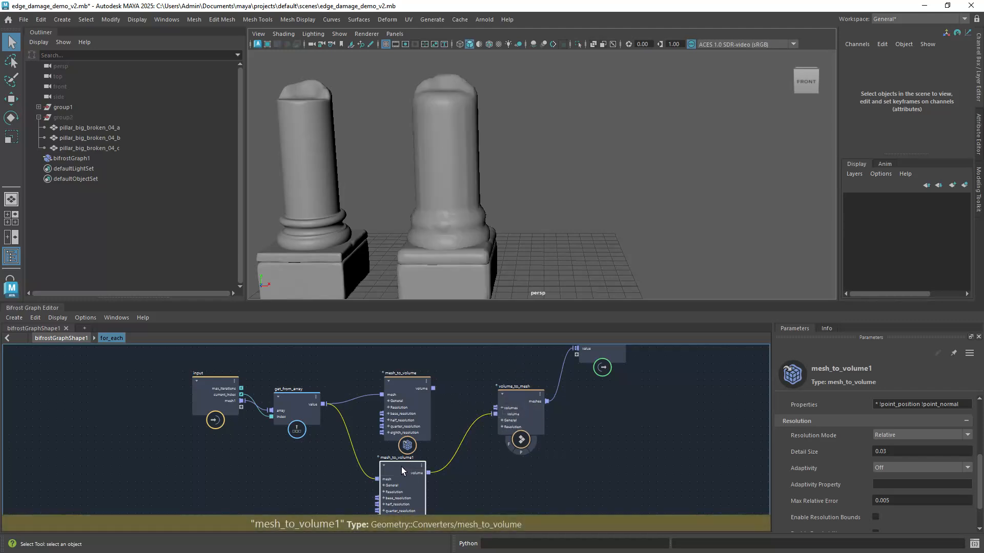
# Add a smooth_level_set_property node and insert it on the connection between mesh_to_volume1 and volume_to_mesh
pyautogui.moveTo(401, 466); pyautogui.dragTo(372, 470)
pyautogui.click(438, 487)
pyautogui.press('Tab')
pyautogui.write('smoo')
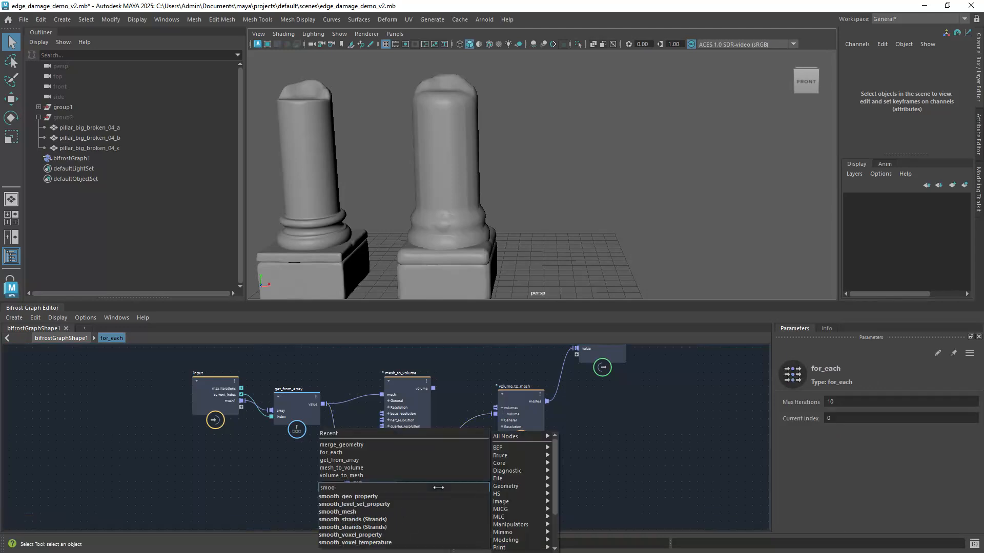
pyautogui.press('Down')
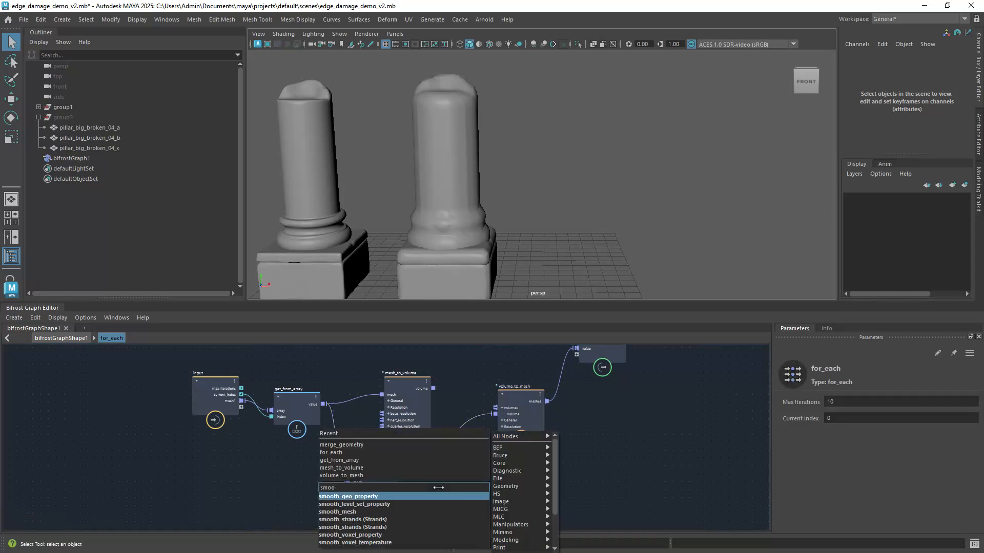
pyautogui.press('Down')
pyautogui.press('Return')
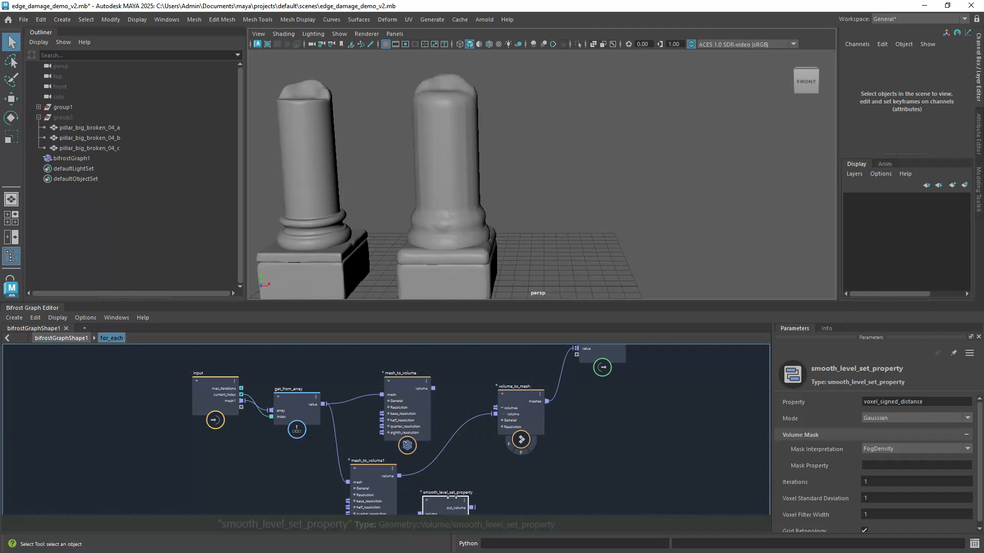
pyautogui.moveTo(451, 497); pyautogui.dragTo(460, 455)
pyautogui.moveTo(400, 476); pyautogui.dragTo(495, 414)
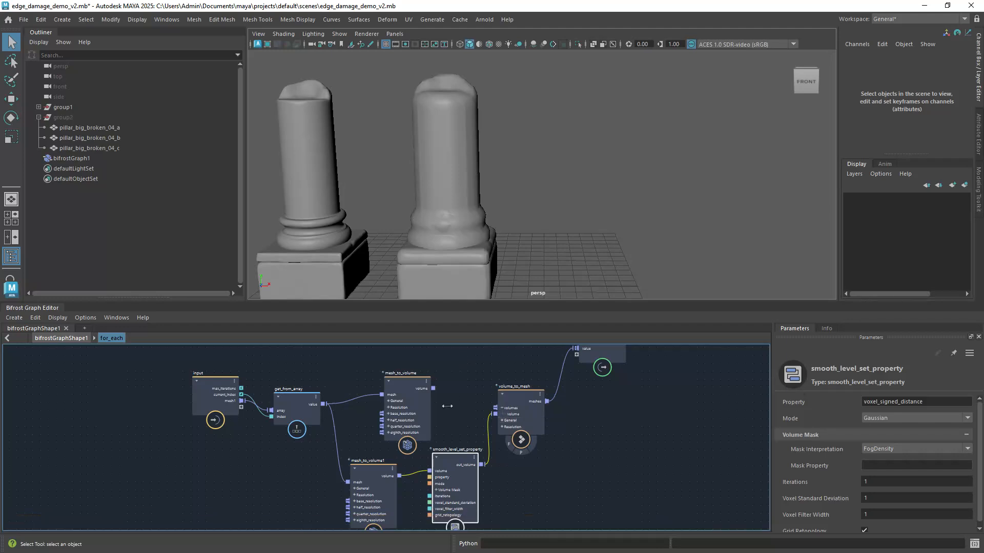
pyautogui.moveTo(460, 459); pyautogui.dragTo(453, 465)
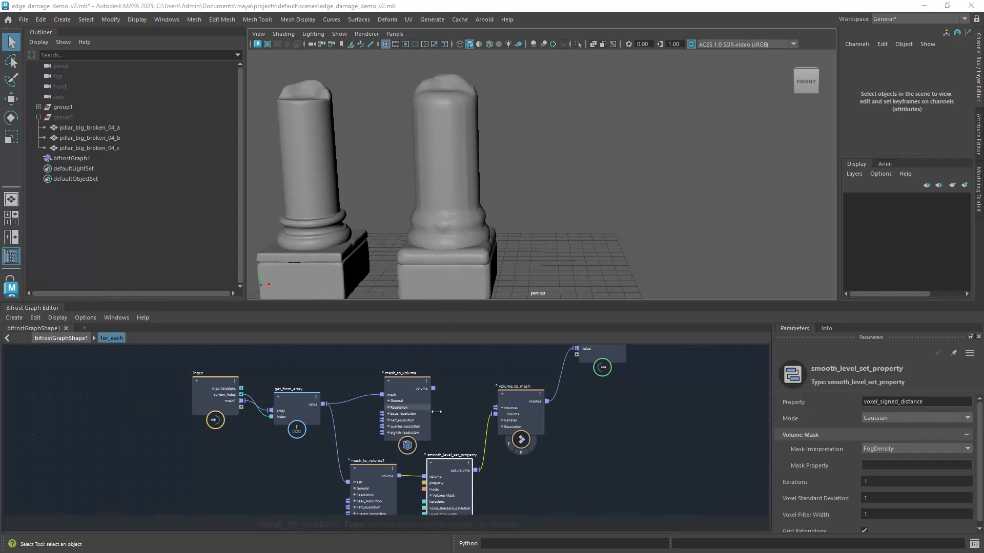
# Set the smooth_level_set_property Iterations to 5 and inspect the pillar's smoothing in the viewport
pyautogui.click(877, 481)
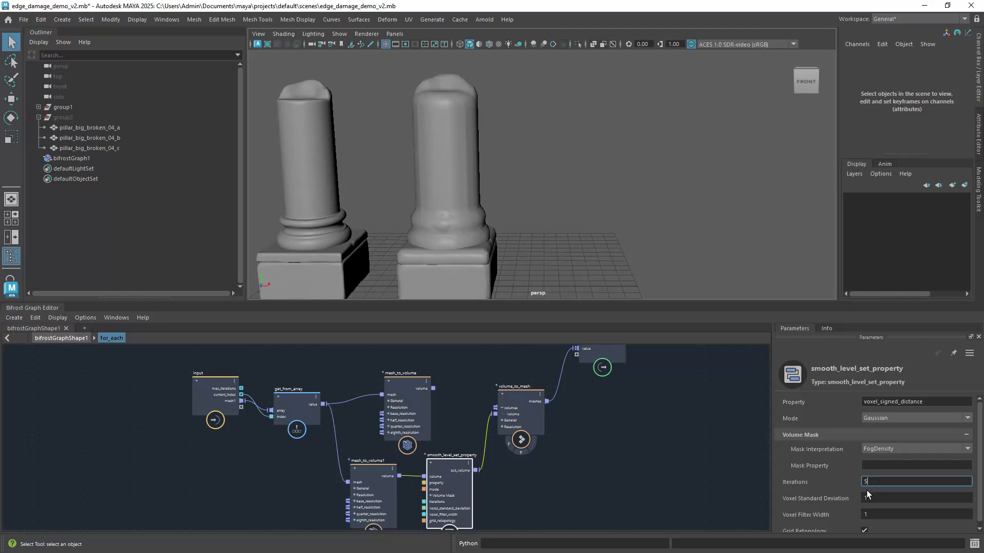
pyautogui.scroll(6, 479, 213)
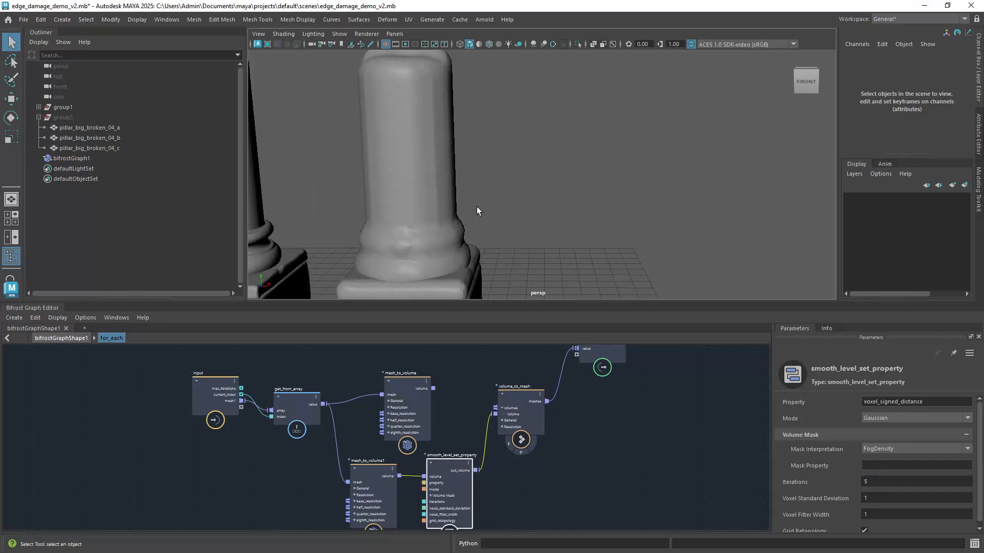
pyautogui.scroll(-4, 484, 216)
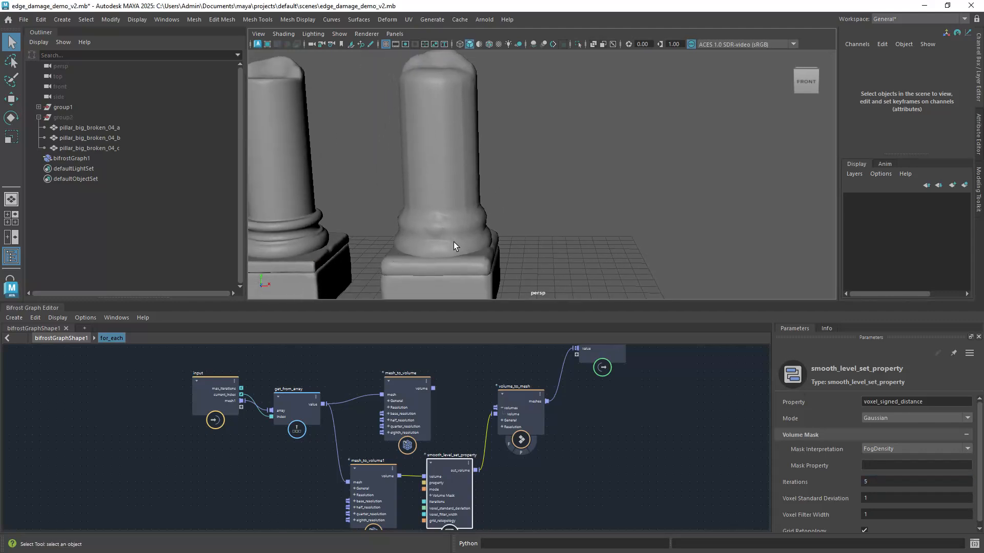
pyautogui.click(872, 484)
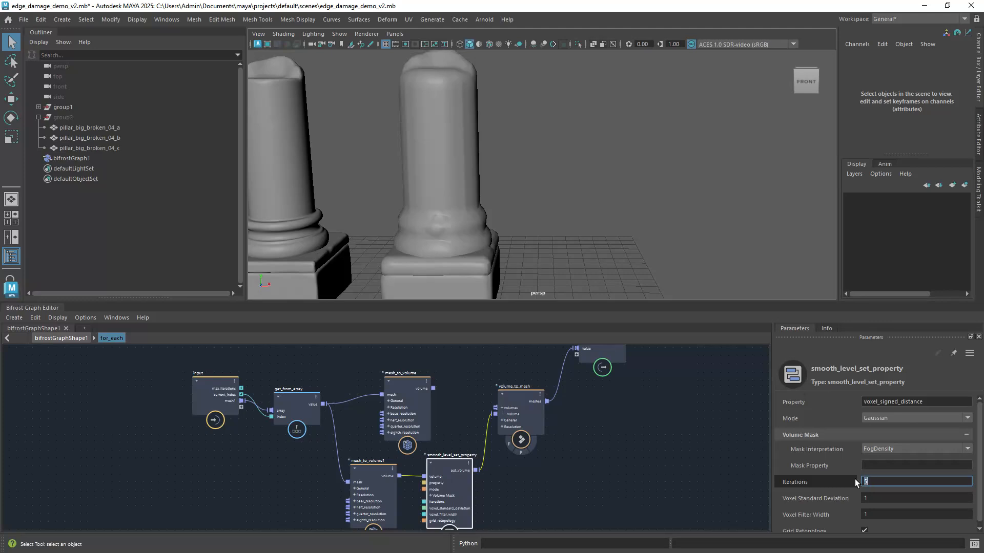
# Enable Store Level Set on mesh_to_volume1 and select the smooth_level_set_property node
pyautogui.click(373, 475)
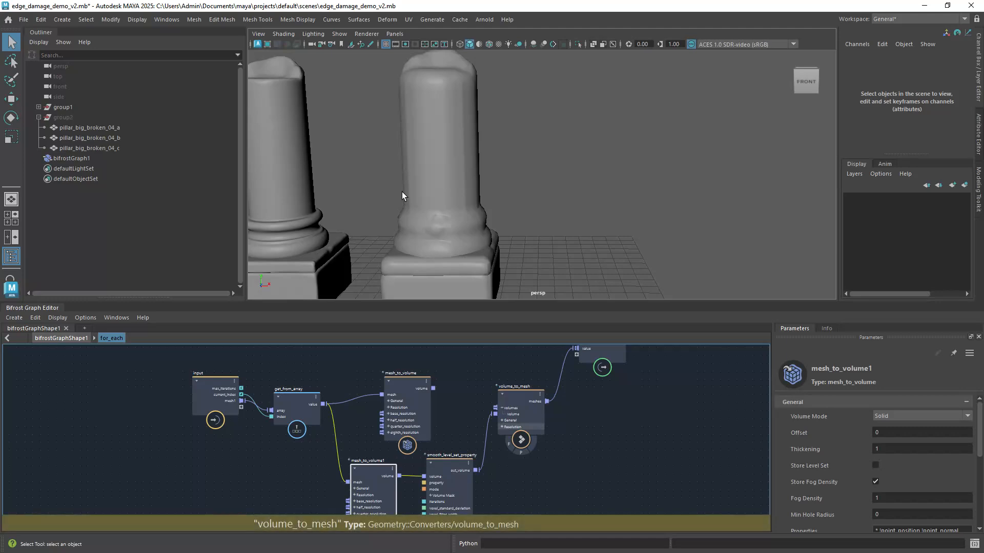
pyautogui.click(373, 468)
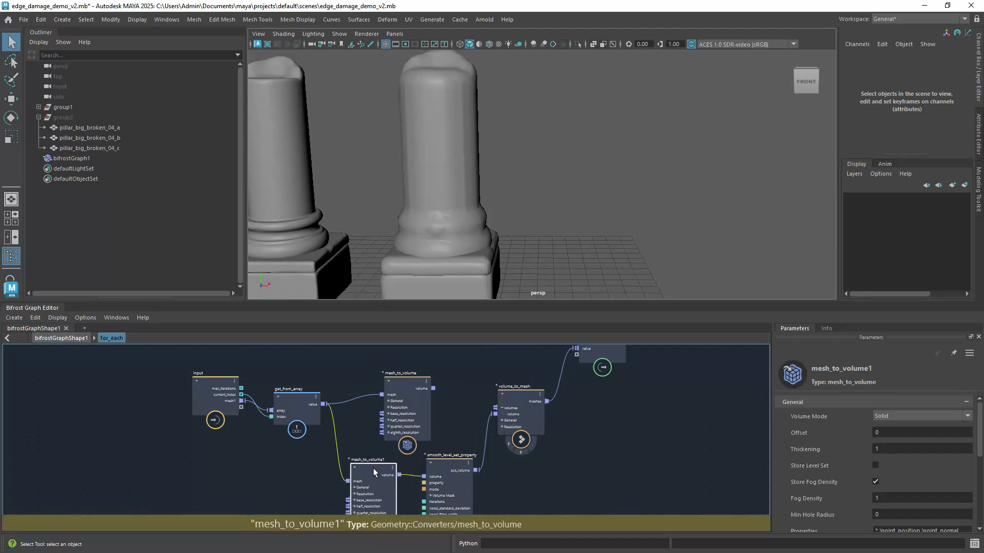
pyautogui.click(876, 466)
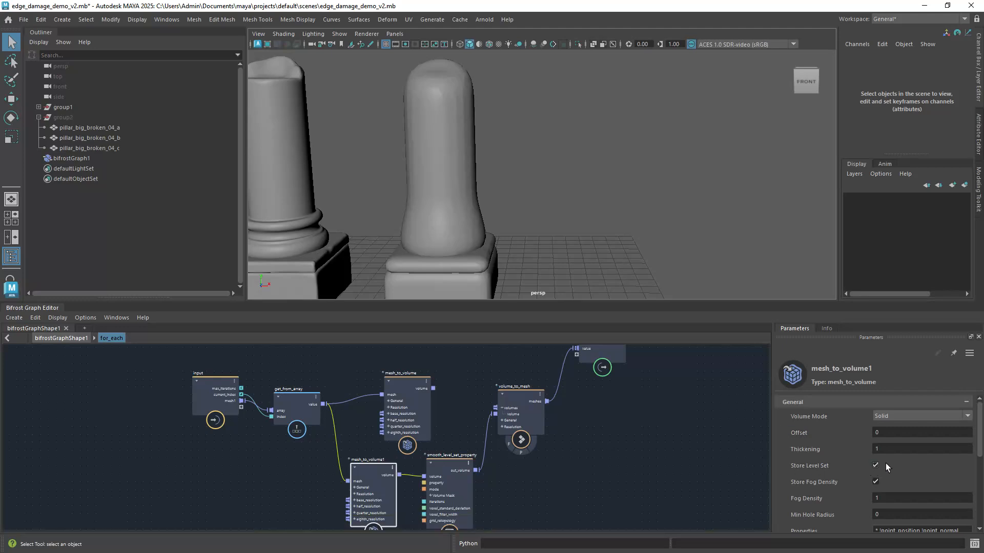
pyautogui.click(441, 472)
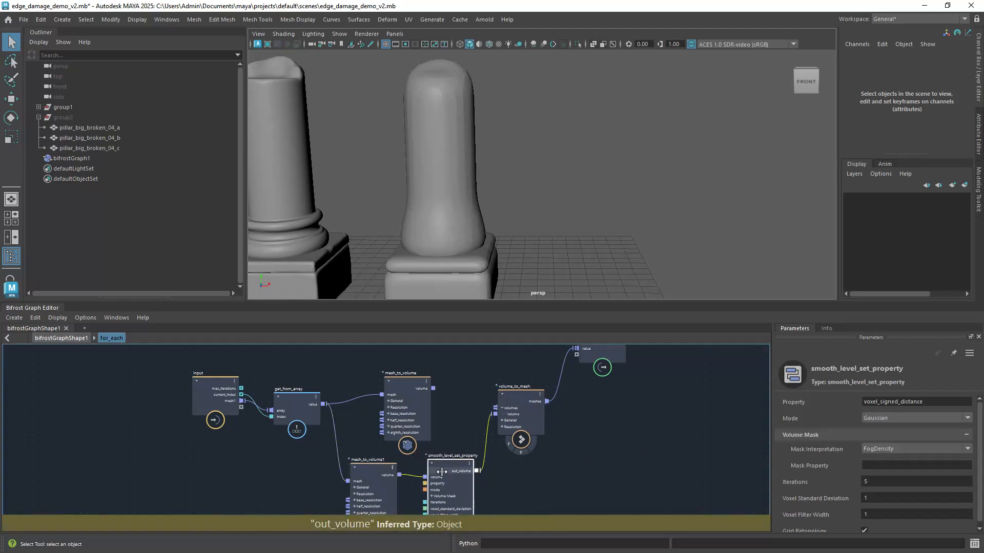
# Try a different Iterations value on smooth_level_set_property and return it to 5
pyautogui.click(873, 481)
pyautogui.write('1')
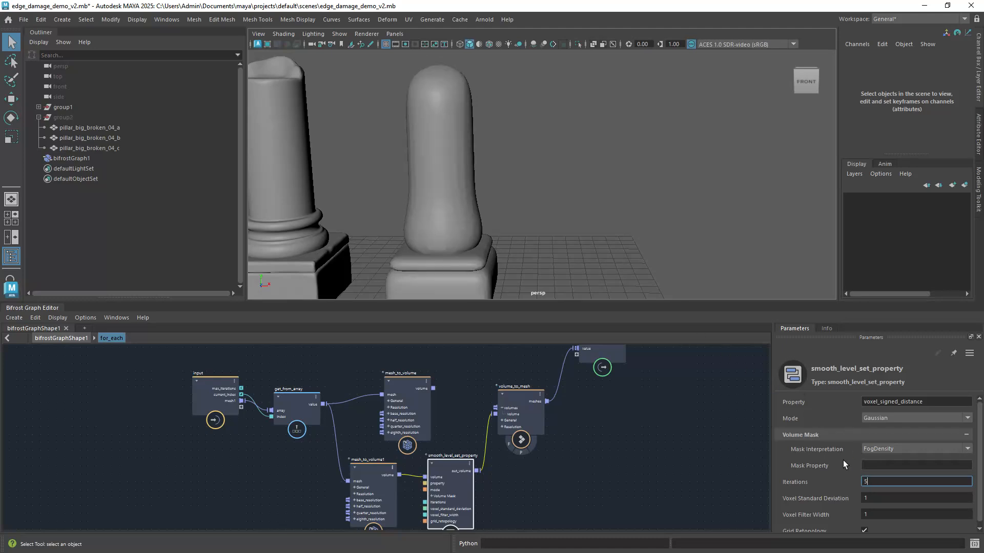
# Enable Store Level Set on the original mesh_to_volume node and deselect it
pyautogui.click(407, 385)
pyautogui.click(875, 465)
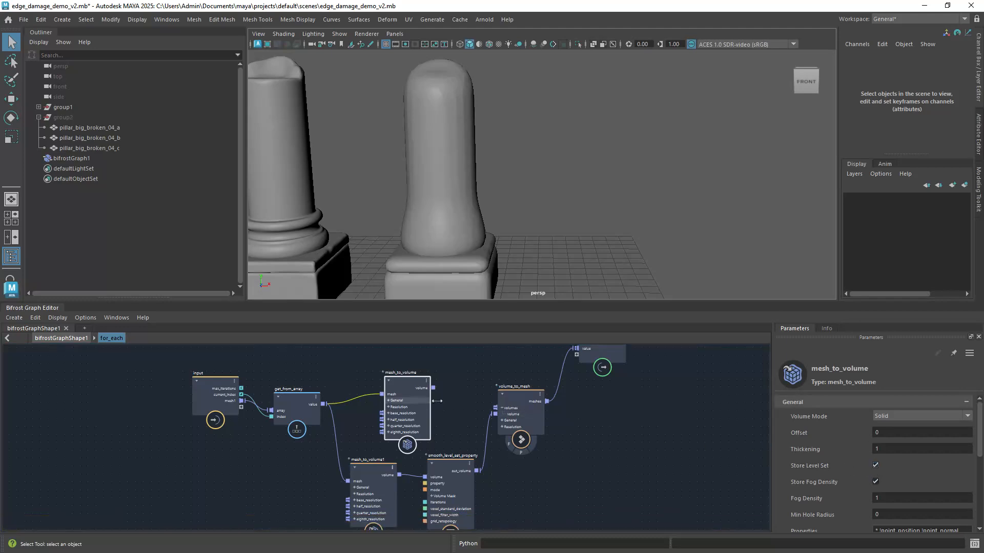
pyautogui.click(475, 413)
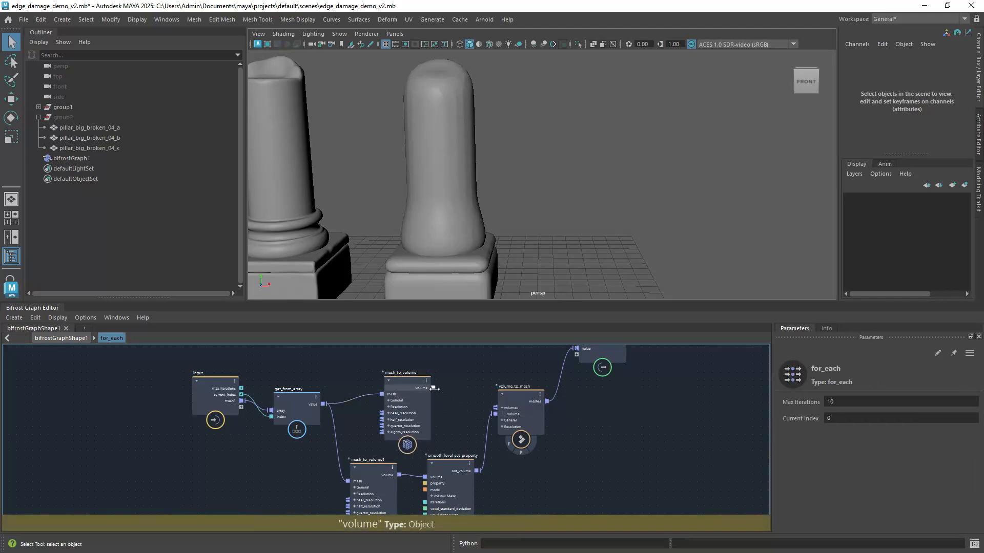
# Preview the original mesh_to_volume result through volume_to_mesh and reconnect the smoothed out_volume to volume_to_mesh
pyautogui.moveTo(433, 388); pyautogui.dragTo(495, 414)
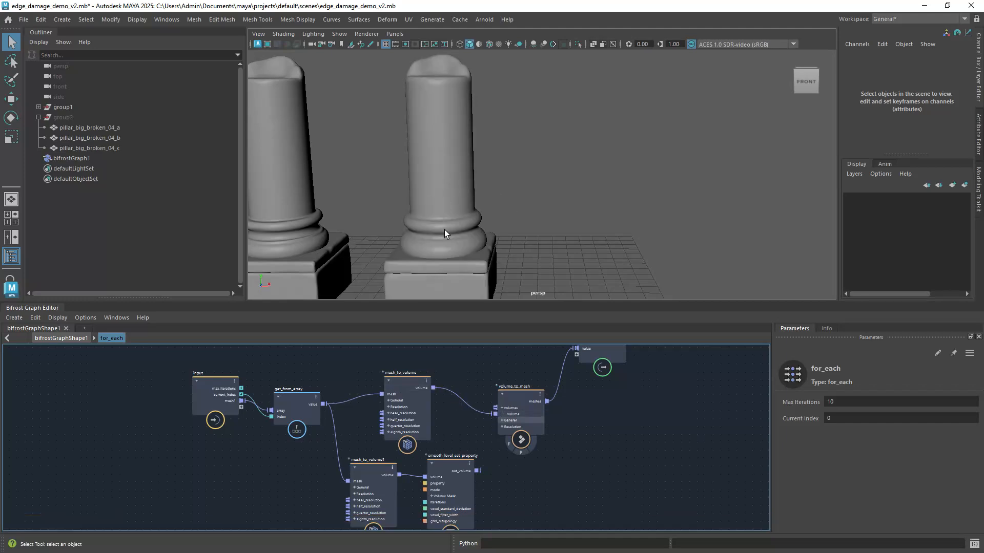
pyautogui.click(400, 386)
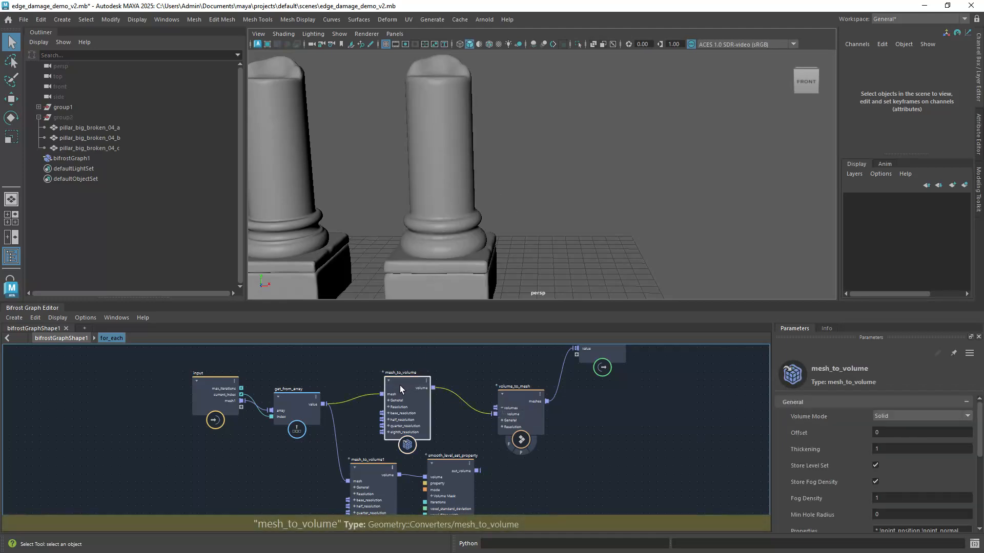
pyautogui.click(875, 465)
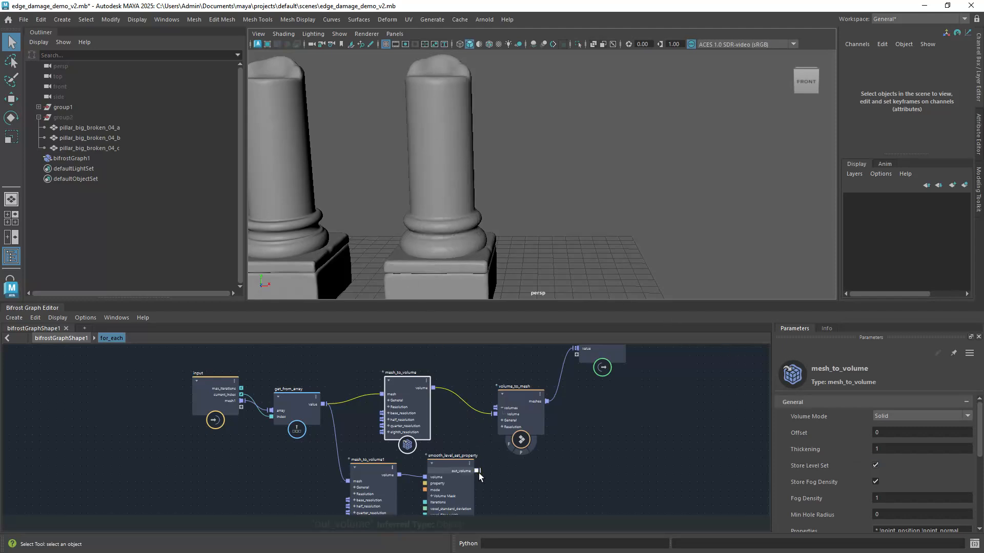
pyautogui.moveTo(476, 471); pyautogui.dragTo(594, 404)
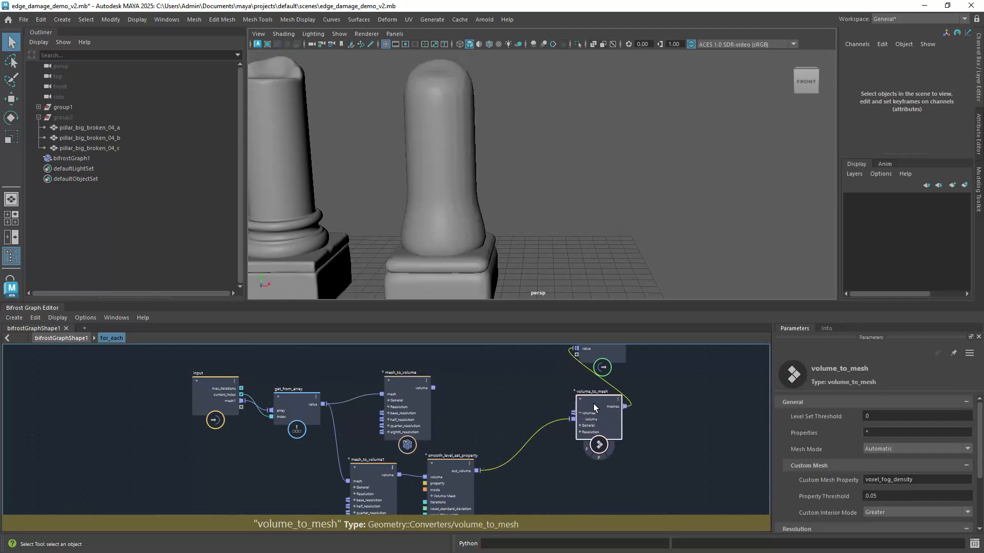
# Add a merge_volumes node and move the output and volume_to_mesh nodes aside to make room for it
pyautogui.keyDown('alt'); pyautogui.moveTo(648, 407); pyautogui.dragTo(550, 450, button='middle'); pyautogui.keyUp('alt')
pyautogui.moveTo(505, 393); pyautogui.dragTo(651, 416)
pyautogui.keyDown('alt'); pyautogui.moveTo(470, 434); pyautogui.dragTo(475, 443, button='middle'); pyautogui.keyUp('alt')
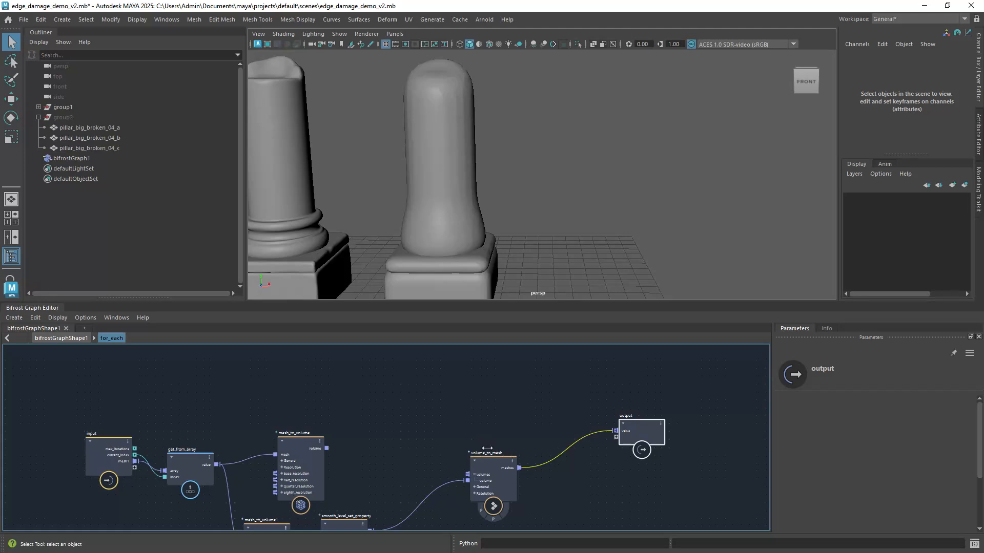
pyautogui.click(433, 451)
pyautogui.press('Tab')
pyautogui.write('m')
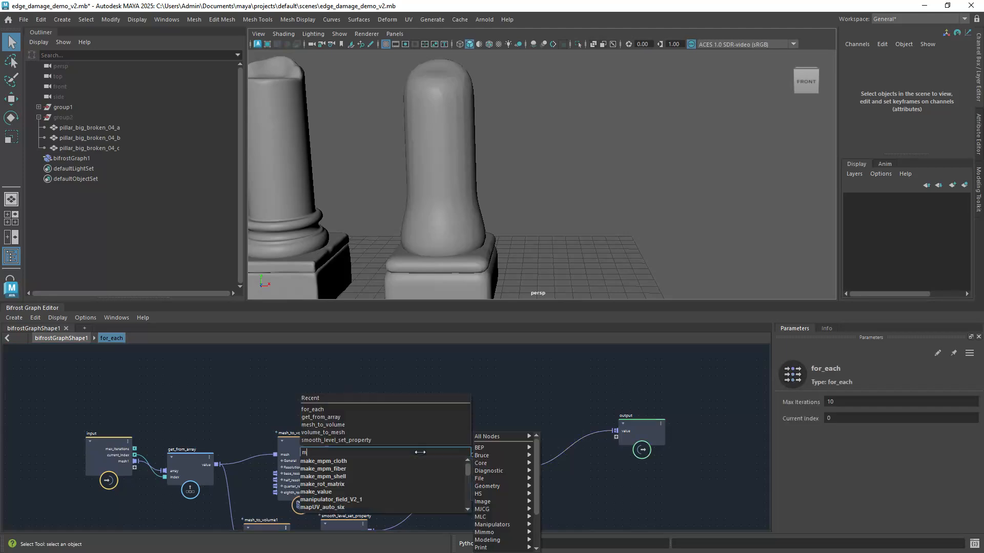
pyautogui.write('erge')
pyautogui.press('Down')
pyautogui.press('Down')
pyautogui.press('Down')
pyautogui.press('Down')
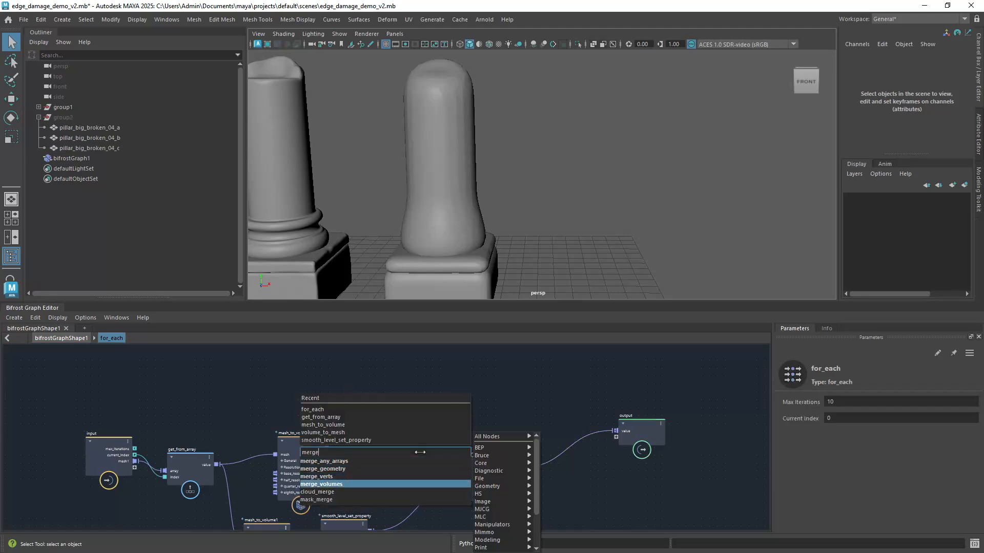
pyautogui.press('Return')
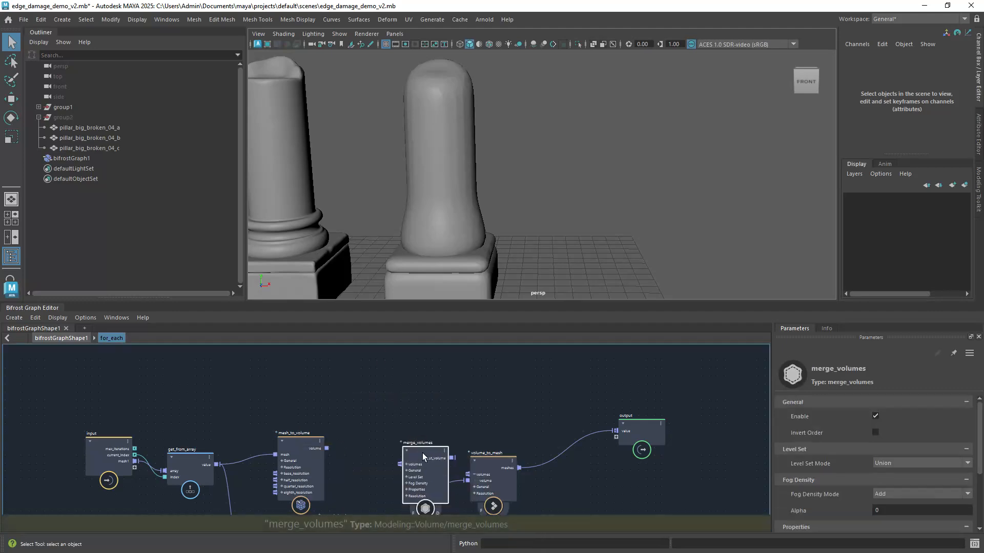
pyautogui.moveTo(484, 460); pyautogui.dragTo(546, 476)
pyautogui.moveTo(437, 479); pyautogui.dragTo(481, 453)
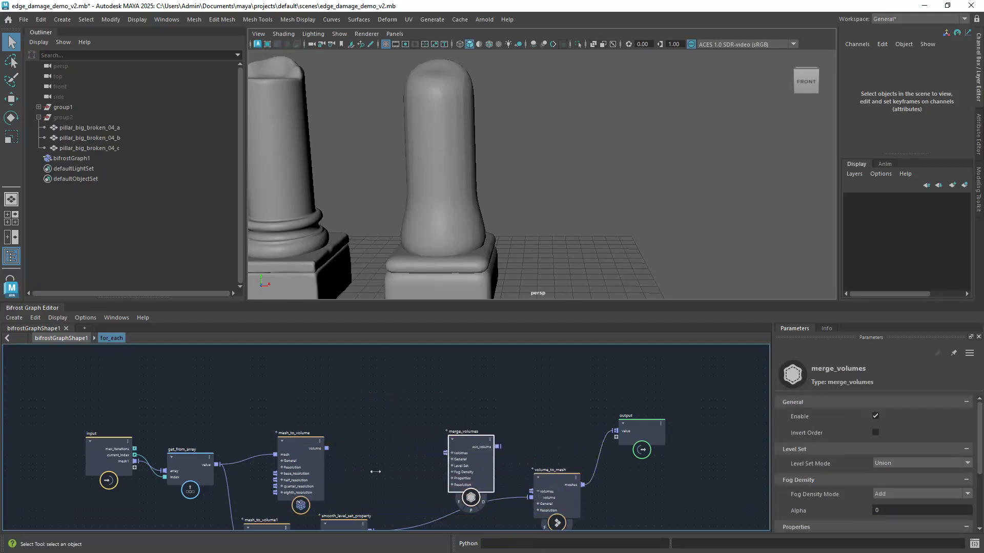
# Connect the mesh_to_volume volume and the smooth_level_set_property out_volume, in that order, to the merge_volumes volumes input
pyautogui.keyDown('alt'); pyautogui.moveTo(367, 479); pyautogui.dragTo(385, 419, button='middle'); pyautogui.keyUp('alt')
pyautogui.moveTo(346, 389); pyautogui.dragTo(464, 393)
pyautogui.moveTo(391, 471); pyautogui.dragTo(450, 404)
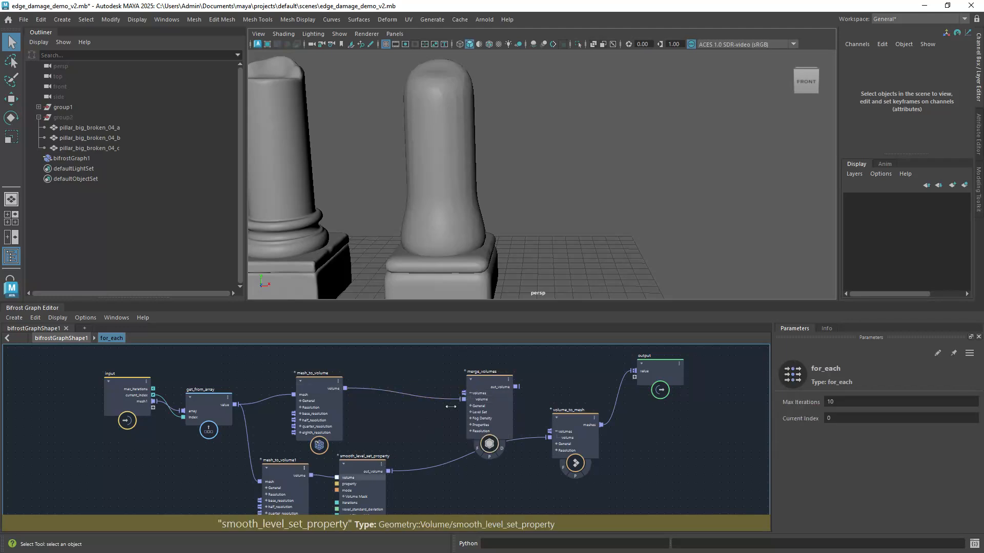
pyautogui.moveTo(389, 471); pyautogui.dragTo(493, 393)
# Set the merge_volumes Level Set Mode to Intersection and connect its out_volume to volume_to_mesh in place of the smoothed volume
pyautogui.click(484, 382)
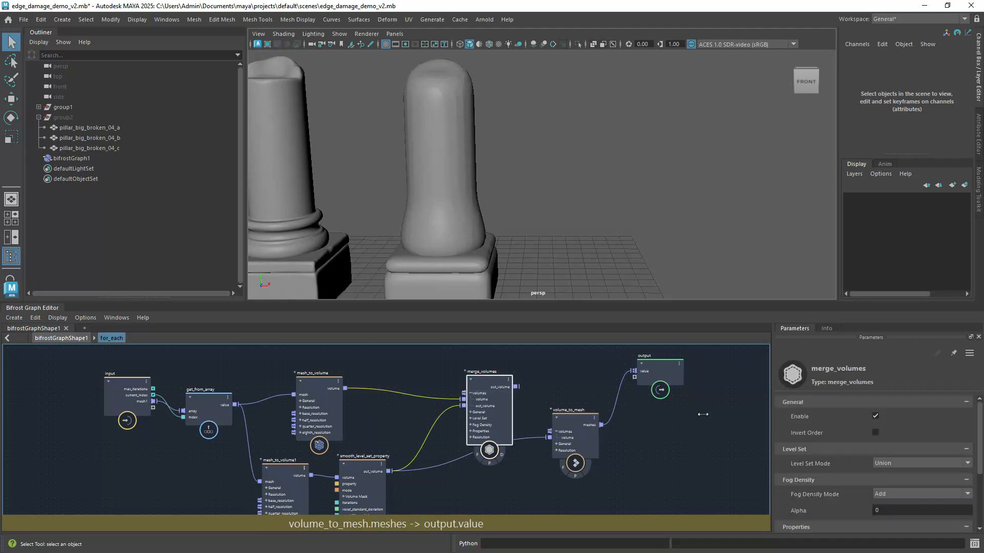
pyautogui.click(914, 465)
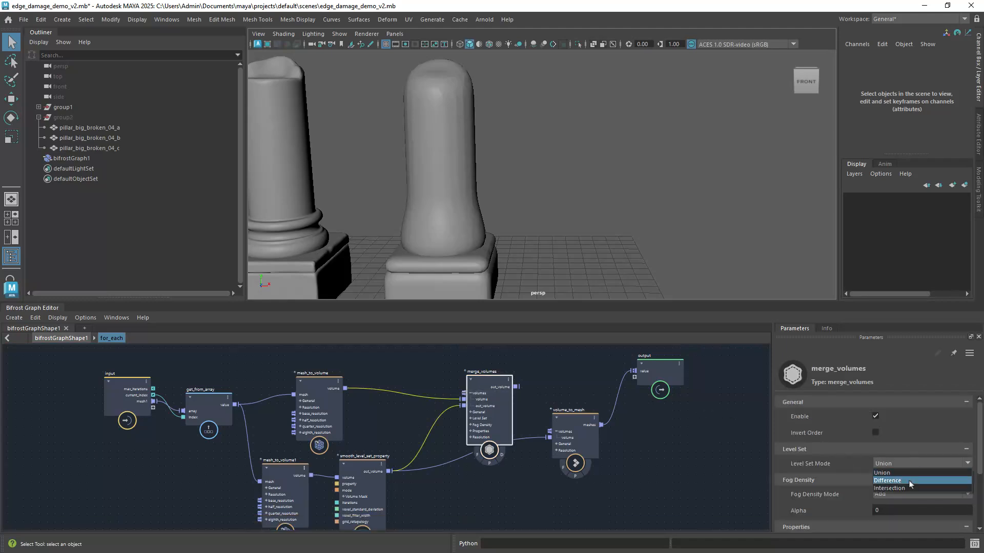
pyautogui.click(905, 482)
pyautogui.moveTo(569, 426); pyautogui.dragTo(612, 424)
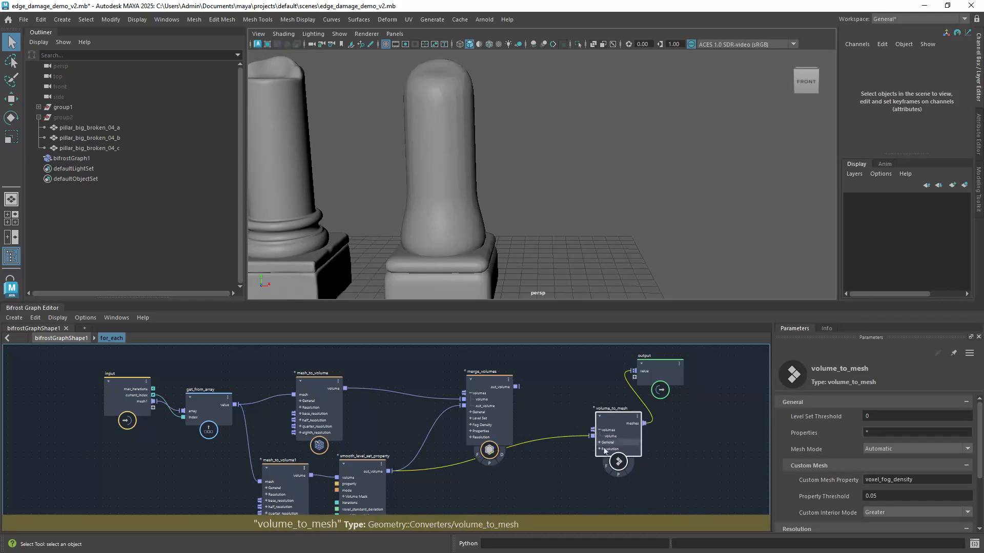
pyautogui.moveTo(516, 388); pyautogui.dragTo(595, 437)
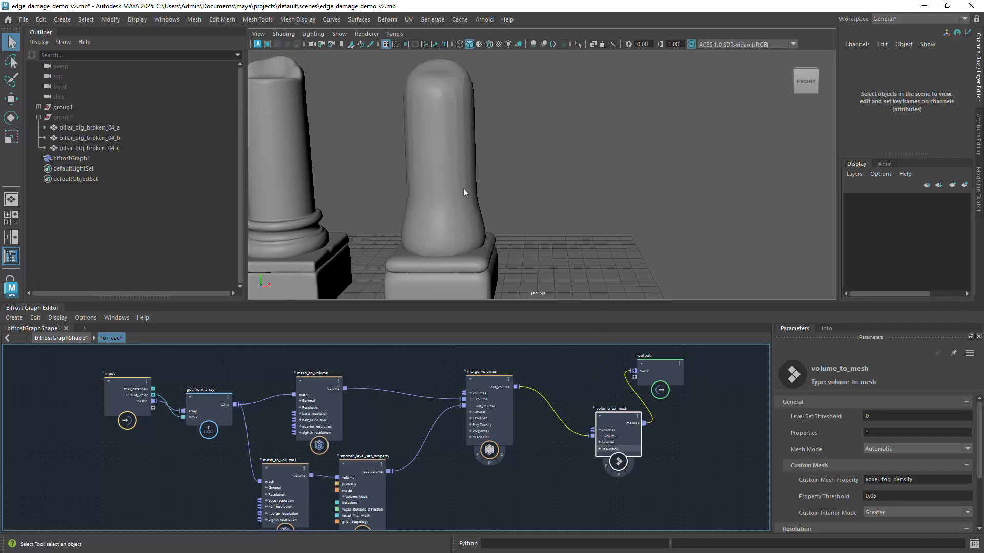
# Examine the rounded edges of the merged pillar's base and mouldings in the viewport from several angles
pyautogui.scroll(-1, 451, 204)
pyautogui.keyDown('alt'); pyautogui.moveTo(444, 210); pyautogui.dragTo(445, 196, button='middle'); pyautogui.keyUp('alt')
pyautogui.keyDown('alt'); pyautogui.moveTo(443, 196); pyautogui.dragTo(465, 201); pyautogui.keyUp('alt')
pyautogui.keyDown('alt'); pyautogui.moveTo(400, 239); pyautogui.dragTo(455, 233, button='right'); pyautogui.keyUp('alt')
pyautogui.keyDown('alt'); pyautogui.moveTo(456, 234); pyautogui.dragTo(463, 192, button='middle'); pyautogui.keyUp('alt')
pyautogui.keyDown('alt'); pyautogui.moveTo(451, 176); pyautogui.dragTo(505, 154, button='right'); pyautogui.keyUp('alt')
pyautogui.keyDown('alt'); pyautogui.moveTo(445, 229); pyautogui.dragTo(459, 214, button='middle'); pyautogui.keyUp('alt')
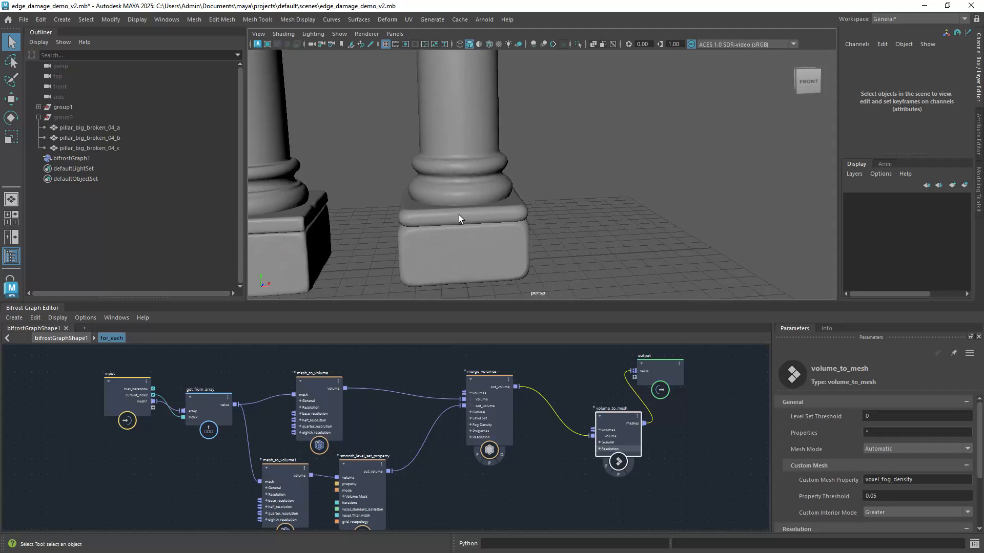
pyautogui.keyDown('alt'); pyautogui.moveTo(459, 214); pyautogui.dragTo(336, 219); pyautogui.keyUp('alt')
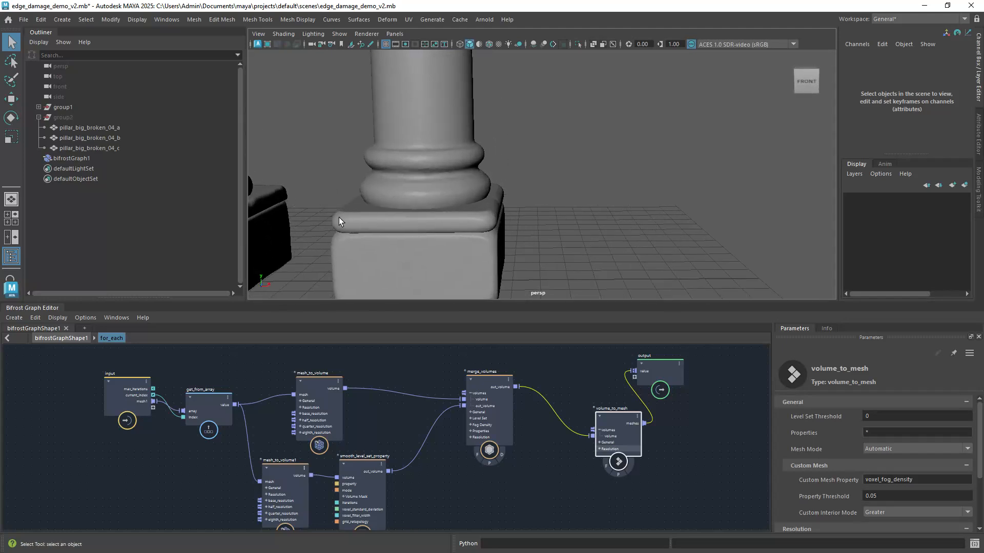
pyautogui.keyDown('alt'); pyautogui.moveTo(378, 201); pyautogui.dragTo(407, 217, button='right'); pyautogui.keyUp('alt')
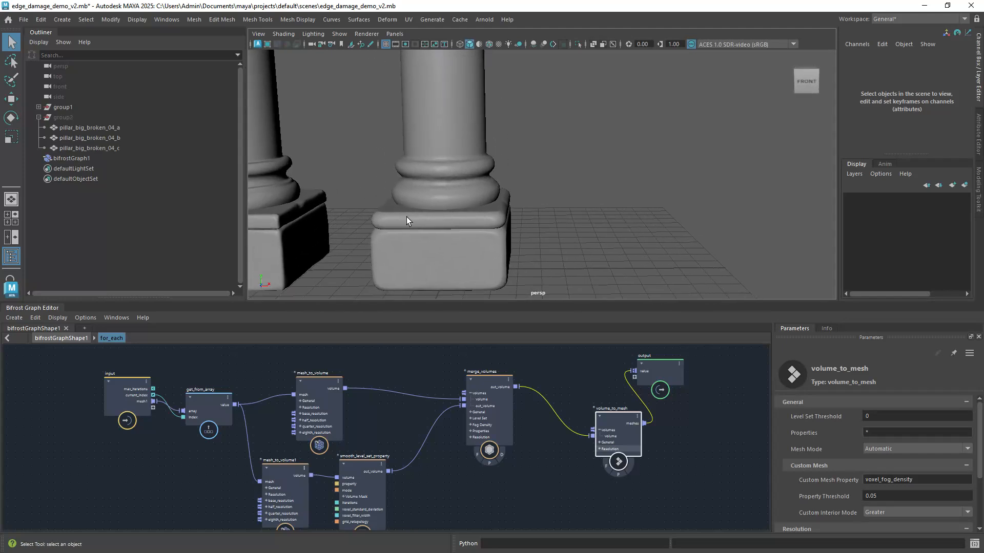
pyautogui.keyDown('alt'); pyautogui.moveTo(407, 217); pyautogui.dragTo(411, 221, button='middle'); pyautogui.keyUp('alt')
# Add an offset_level_set node and insert it between smooth_level_set_property and merge_volumes, feeding its level_set input
pyautogui.scroll(2, 430, 456)
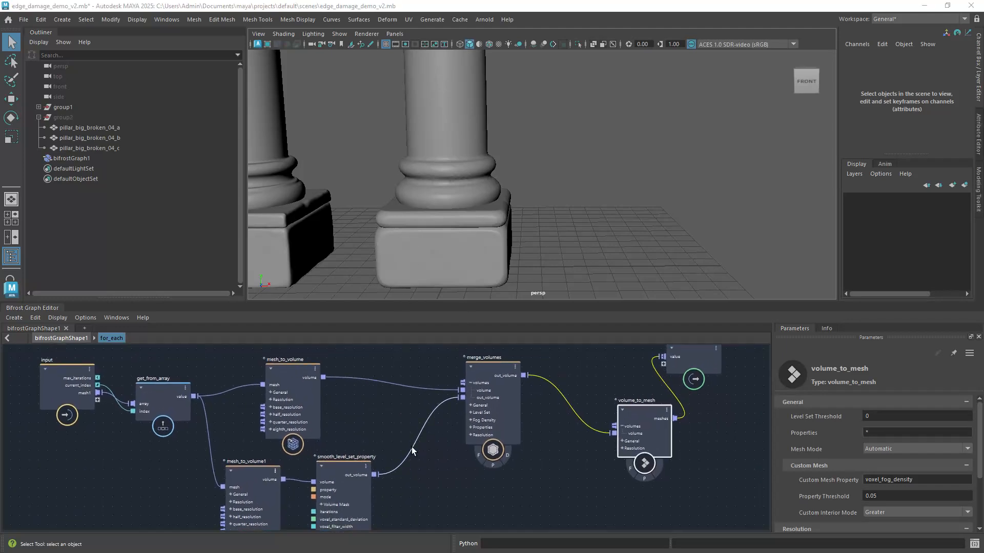
pyautogui.moveTo(418, 485); pyautogui.dragTo(420, 460, button='middle')
pyautogui.click(422, 464)
pyautogui.press('Tab')
pyautogui.write('off')
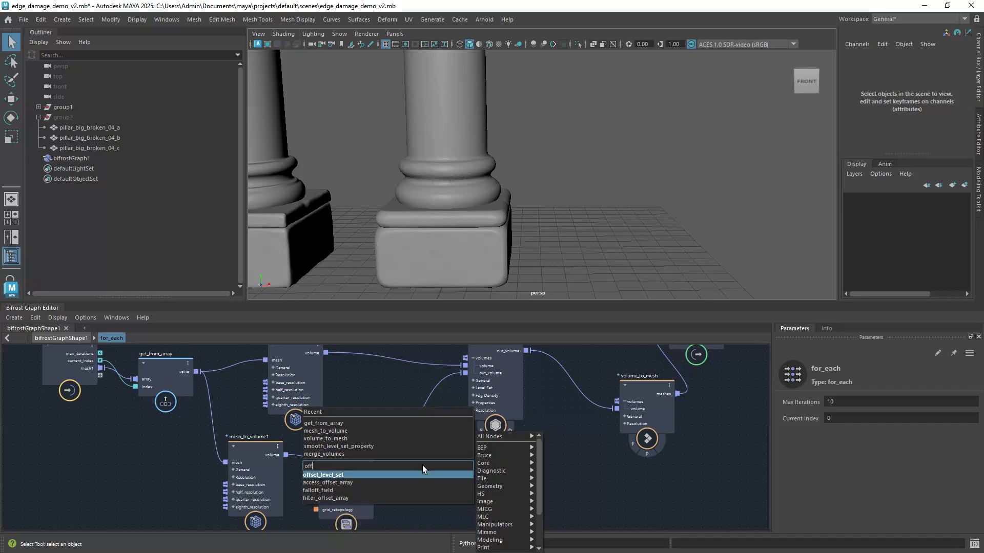
pyautogui.press('Return')
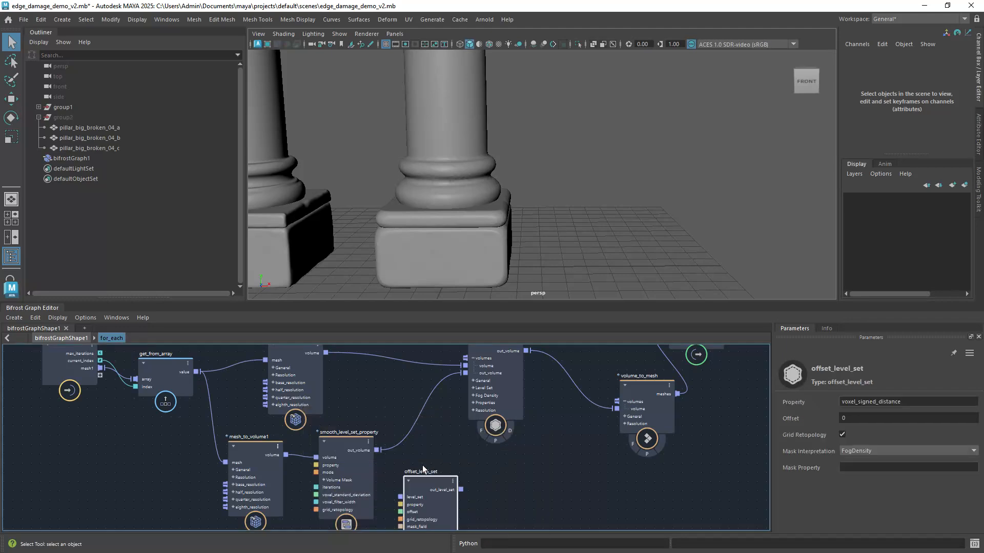
pyautogui.moveTo(426, 468); pyautogui.dragTo(409, 421)
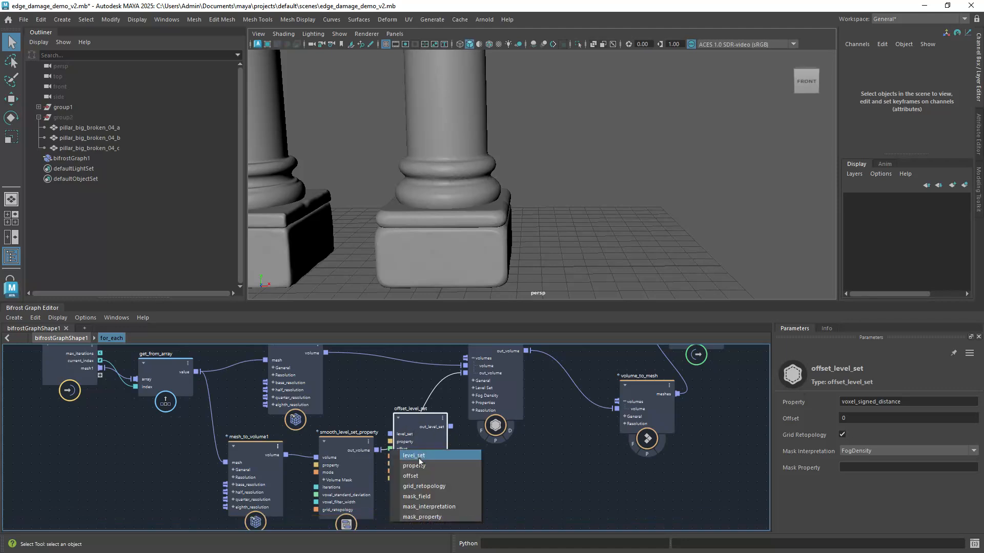
pyautogui.click(419, 456)
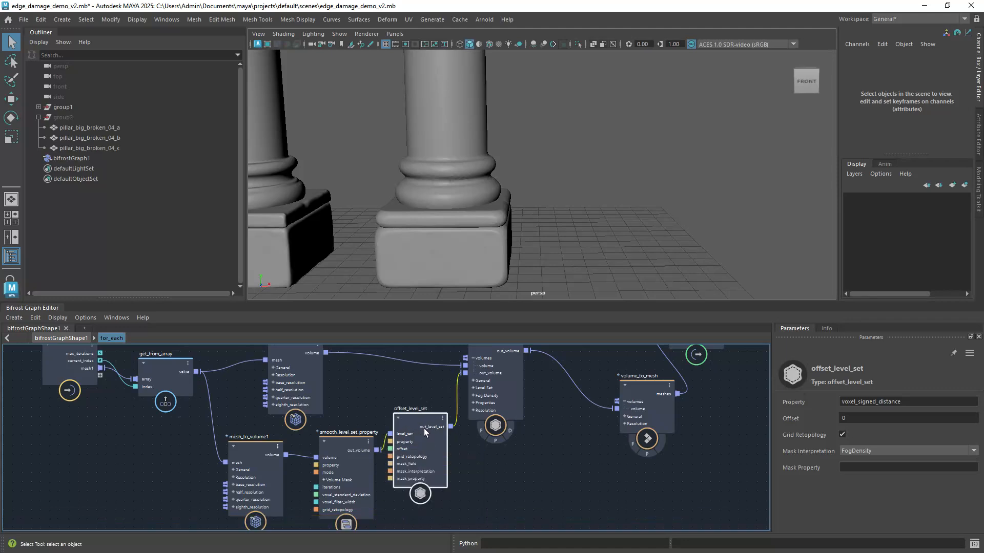
pyautogui.moveTo(425, 427); pyautogui.dragTo(434, 425)
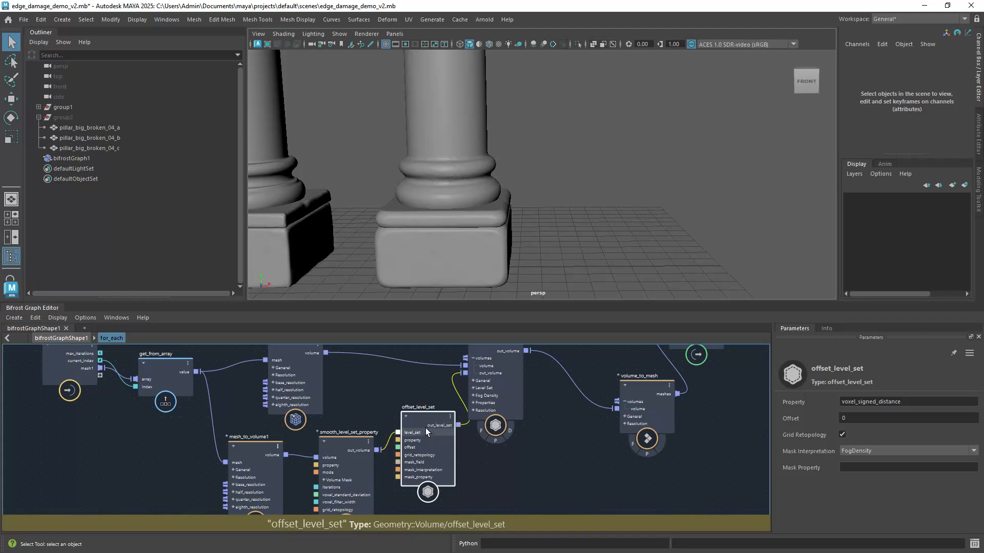
# Set the offset_level_set Offset to 0.1 and inspect the edges at the pillar's broken top and base
pyautogui.click(844, 420)
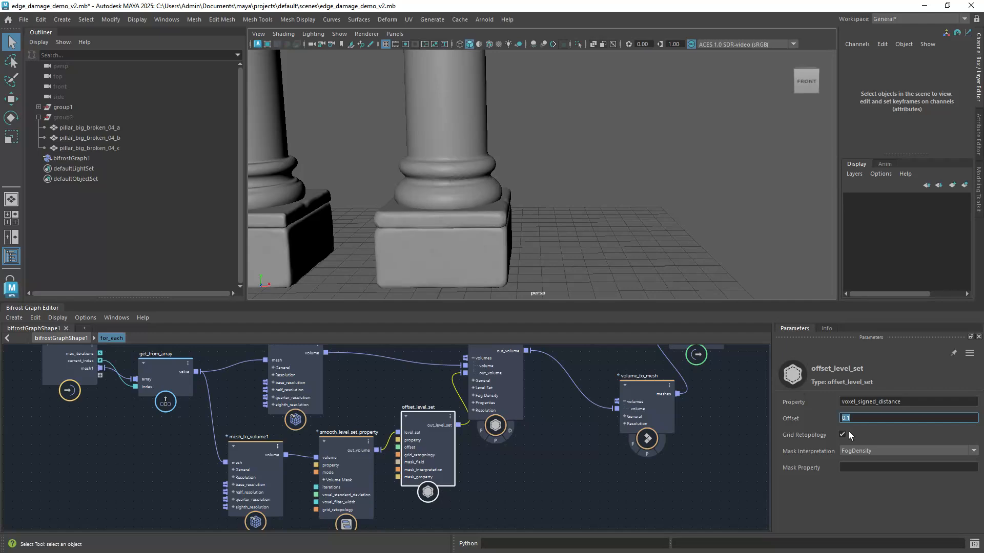
pyautogui.keyDown('alt'); pyautogui.moveTo(414, 245); pyautogui.dragTo(456, 212); pyautogui.keyUp('alt')
pyautogui.scroll(4, 489, 213)
pyautogui.keyDown('alt'); pyautogui.moveTo(356, 187); pyautogui.dragTo(450, 177); pyautogui.keyUp('alt')
pyautogui.moveTo(450, 177)
pyautogui.keyDown('alt'); pyautogui.mouseDown(button='middle')
pyautogui.moveTo(480, 182)
pyautogui.moveTo(437, 211)
pyautogui.moveTo(441, 189)
pyautogui.mouseUp(button='middle'); pyautogui.keyUp('alt')
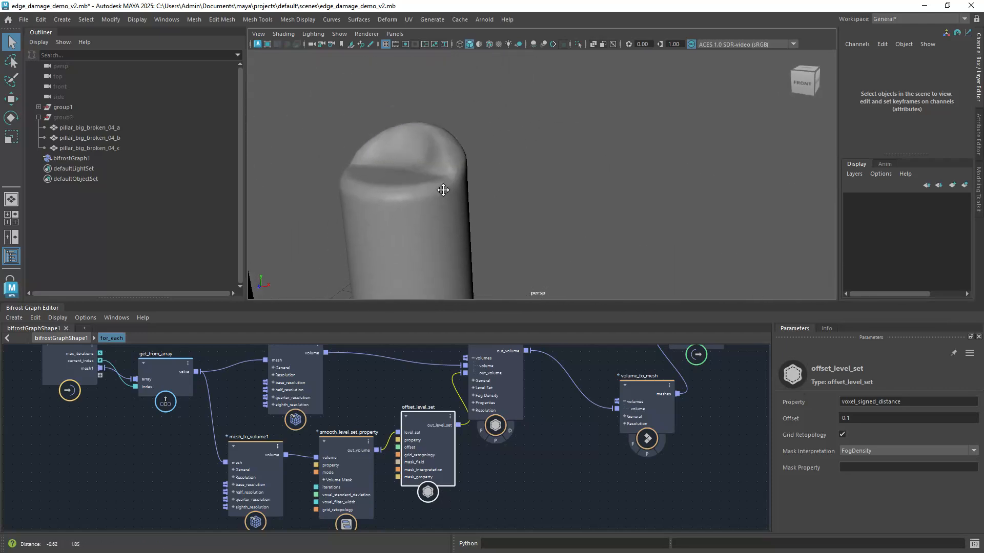
pyautogui.moveTo(441, 189)
pyautogui.keyDown('alt'); pyautogui.mouseDown()
pyautogui.moveTo(408, 184)
pyautogui.moveTo(435, 205)
pyautogui.mouseUp(); pyautogui.keyUp('alt')
pyautogui.scroll(-3, 436, 206)
pyautogui.scroll(-4, 436, 206)
pyautogui.keyDown('alt'); pyautogui.moveTo(386, 243); pyautogui.dragTo(456, 177, button='middle'); pyautogui.keyUp('alt')
pyautogui.scroll(2, 457, 180)
pyautogui.keyDown('alt'); pyautogui.moveTo(457, 180); pyautogui.dragTo(417, 210); pyautogui.keyUp('alt')
pyautogui.scroll(-1, 462, 180)
pyautogui.keyDown('alt'); pyautogui.moveTo(459, 158); pyautogui.dragTo(448, 182, button='middle'); pyautogui.keyUp('alt')
pyautogui.scroll(-1, 462, 180)
pyautogui.scroll(2, 444, 169)
# Delete the offset_level_set node
pyautogui.moveTo(427, 418); pyautogui.dragTo(427, 422)
pyautogui.press('Delete')
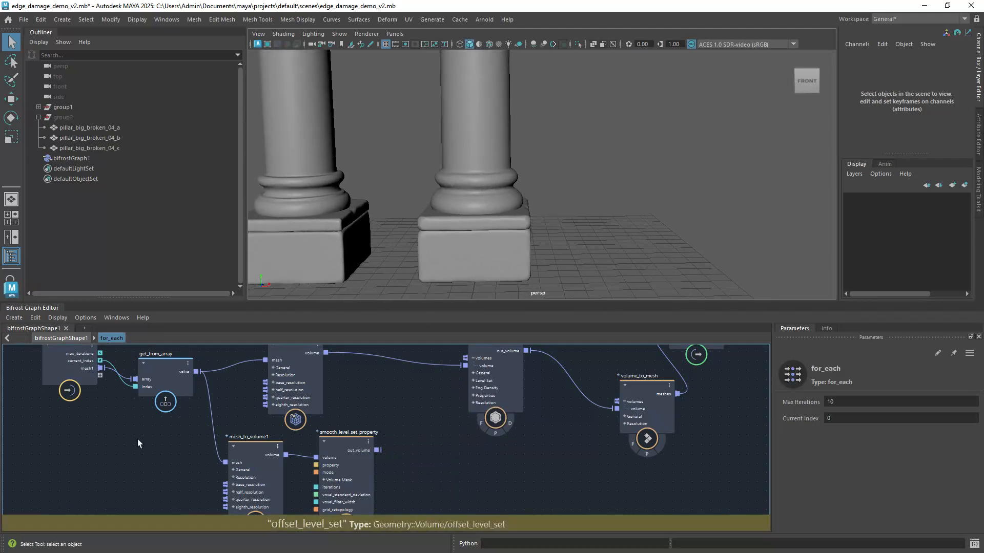
# Add a voxel_field node and place it beside the smooth_level_set_property node
pyautogui.scroll(1, 548, 461)
pyautogui.scroll(-1, 409, 428)
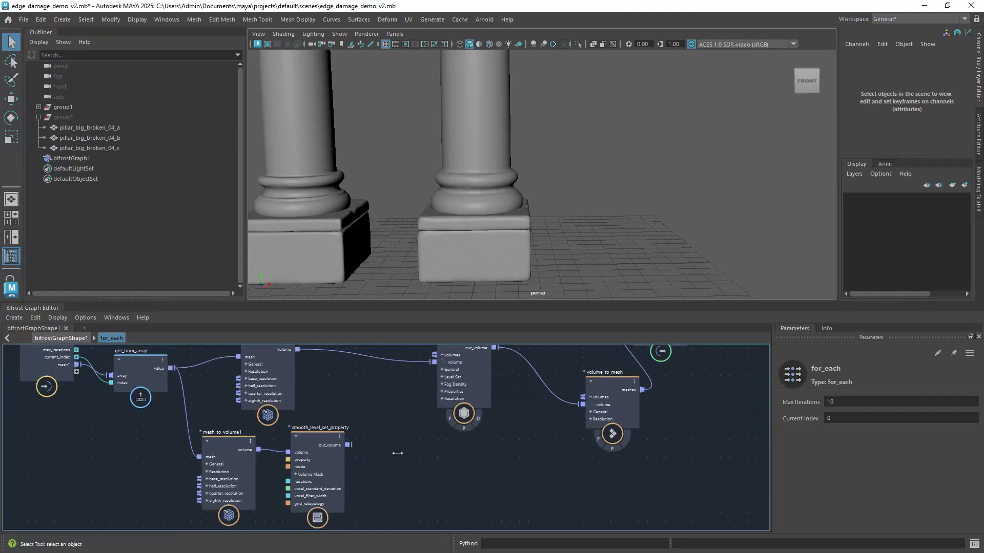
pyautogui.keyDown('alt'); pyautogui.moveTo(397, 453); pyautogui.dragTo(378, 440, button='middle'); pyautogui.keyUp('alt')
pyautogui.scroll(1, 348, 418)
pyautogui.scroll(-1, 349, 418)
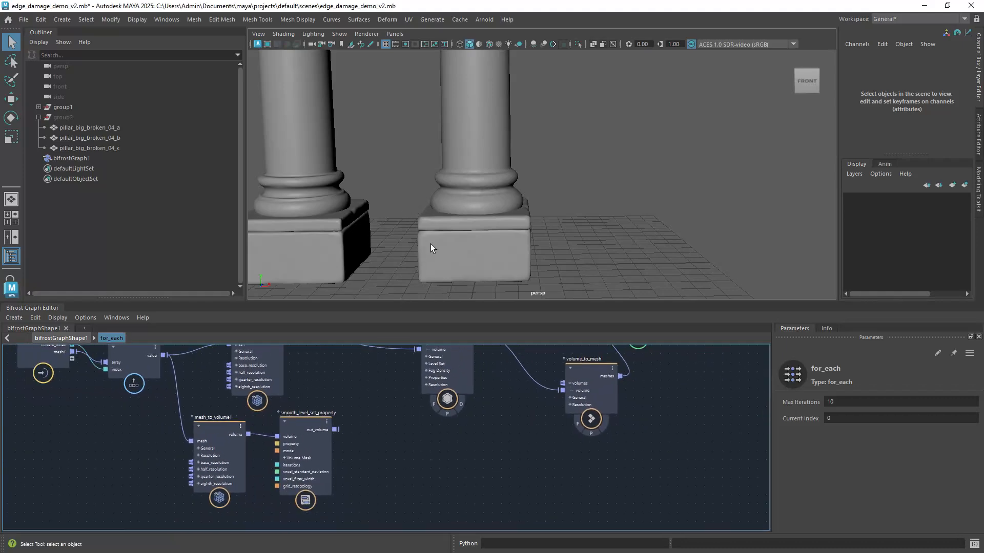
pyautogui.scroll(-1, 343, 445)
pyautogui.keyDown('alt'); pyautogui.moveTo(383, 391); pyautogui.dragTo(360, 438, button='middle'); pyautogui.keyUp('alt')
pyautogui.scroll(1, 359, 425)
pyautogui.scroll(-1, 345, 448)
pyautogui.scroll(1, 364, 441)
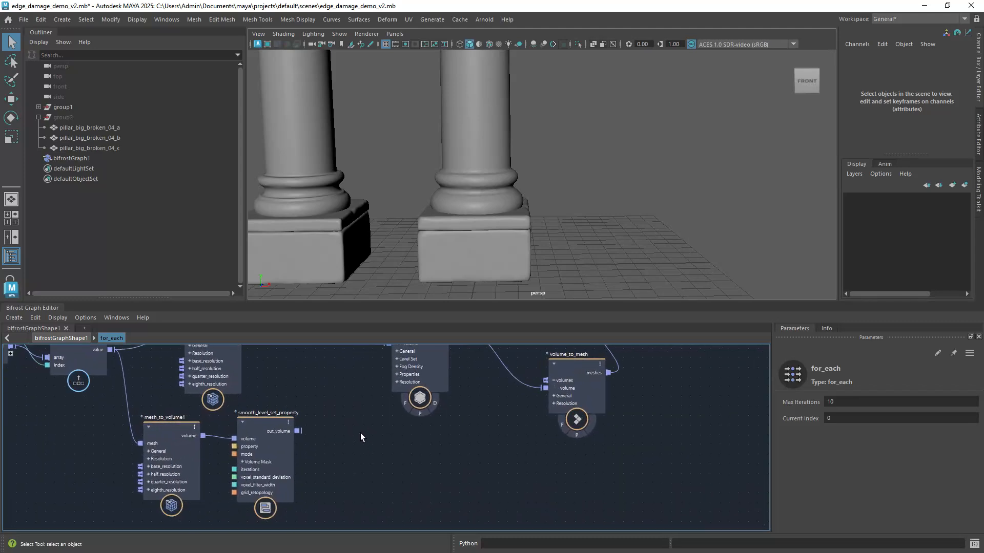
pyautogui.press('Tab')
pyautogui.write('voxelf')
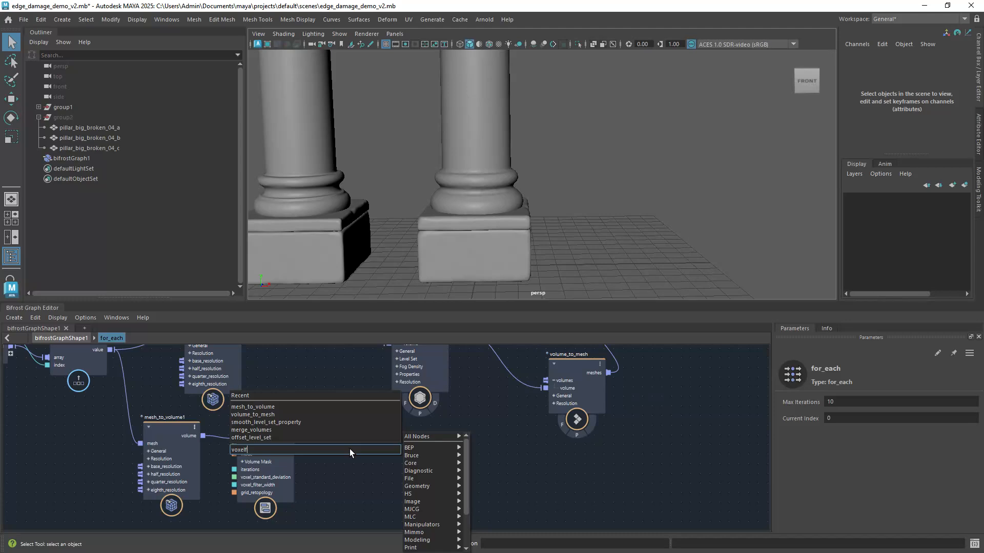
pyautogui.press('BackSpace')
pyautogui.press('Down')
pyautogui.press('Down')
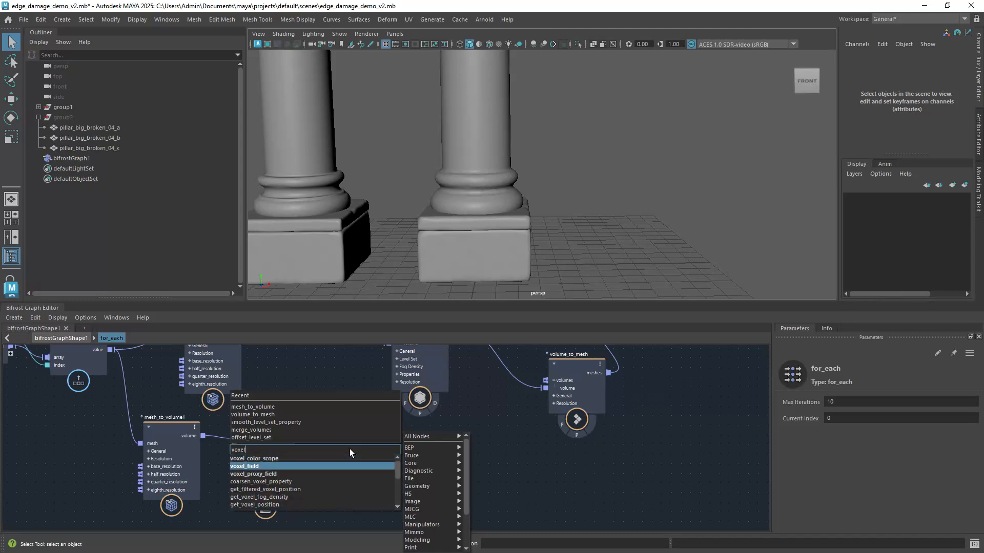
pyautogui.press('Return')
pyautogui.moveTo(359, 471); pyautogui.dragTo(374, 442)
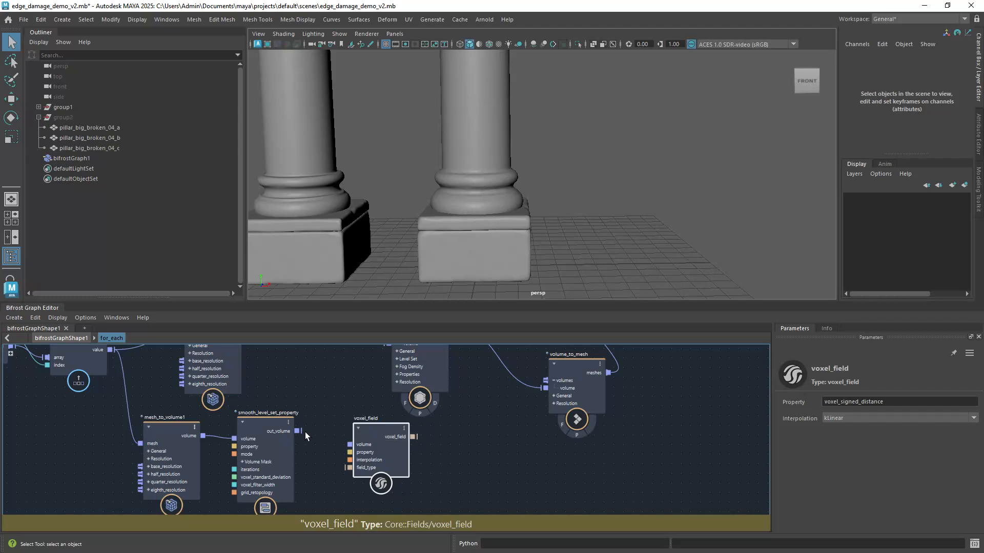
# Feed smooth_level_set_property's out_volume into voxel_field, and add an advect_field node that takes voxel_field as its field input
pyautogui.moveTo(306, 432); pyautogui.dragTo(351, 444)
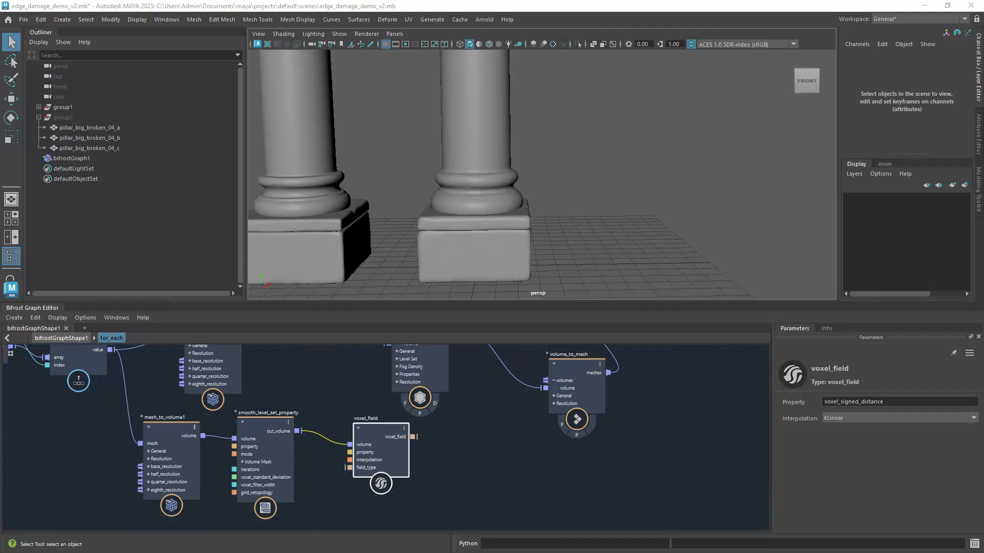
pyautogui.click(477, 441)
pyautogui.press('Tab')
pyautogui.write('adve')
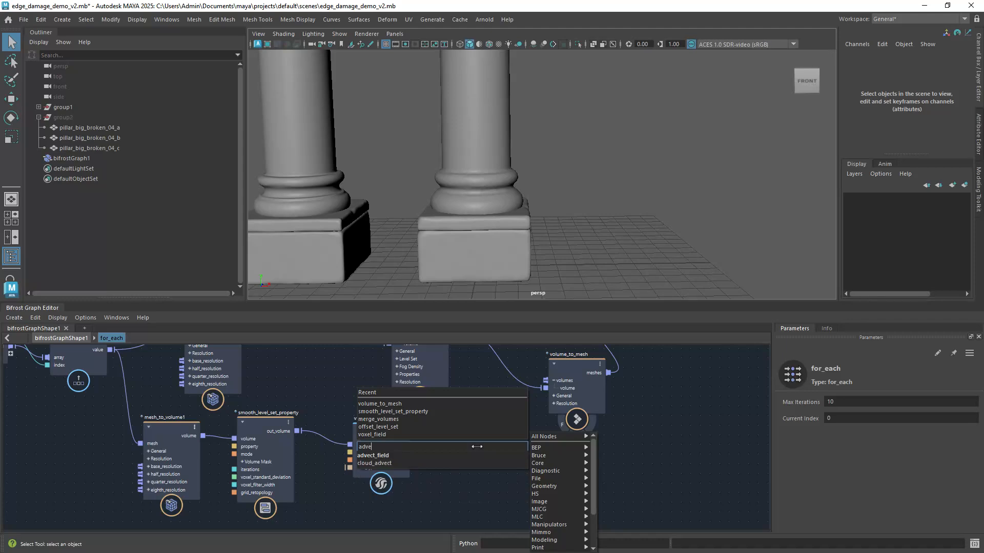
pyautogui.press('Return')
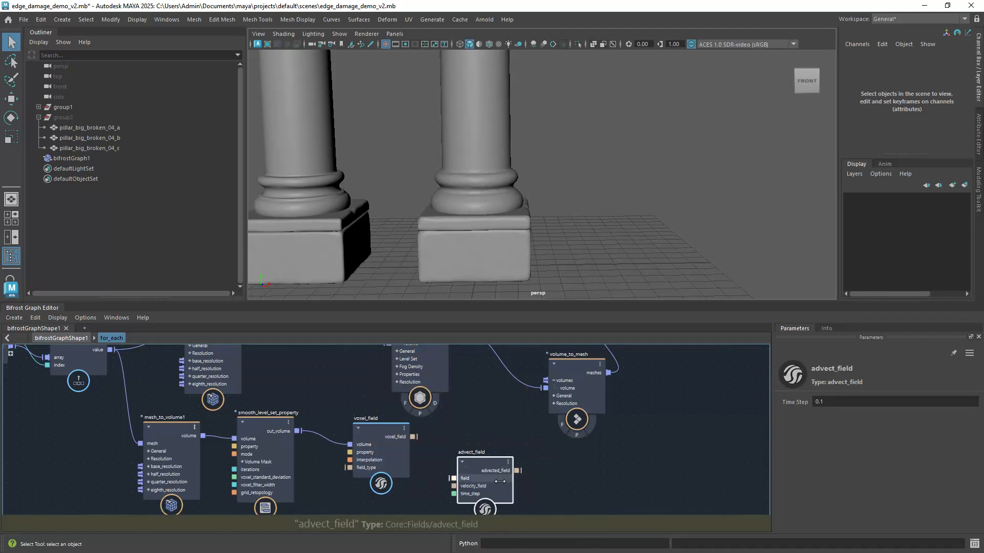
pyautogui.moveTo(495, 479); pyautogui.dragTo(504, 454)
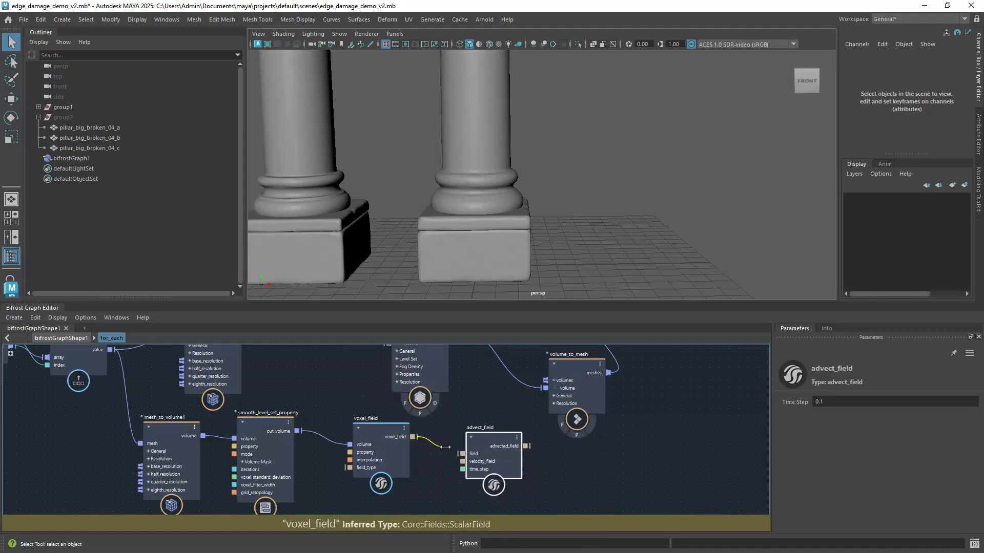
pyautogui.moveTo(413, 437); pyautogui.dragTo(461, 454)
# Move the output and volume_to_mesh nodes farther along the graph to make room for more nodes
pyautogui.moveTo(580, 376); pyautogui.dragTo(511, 407, button='middle')
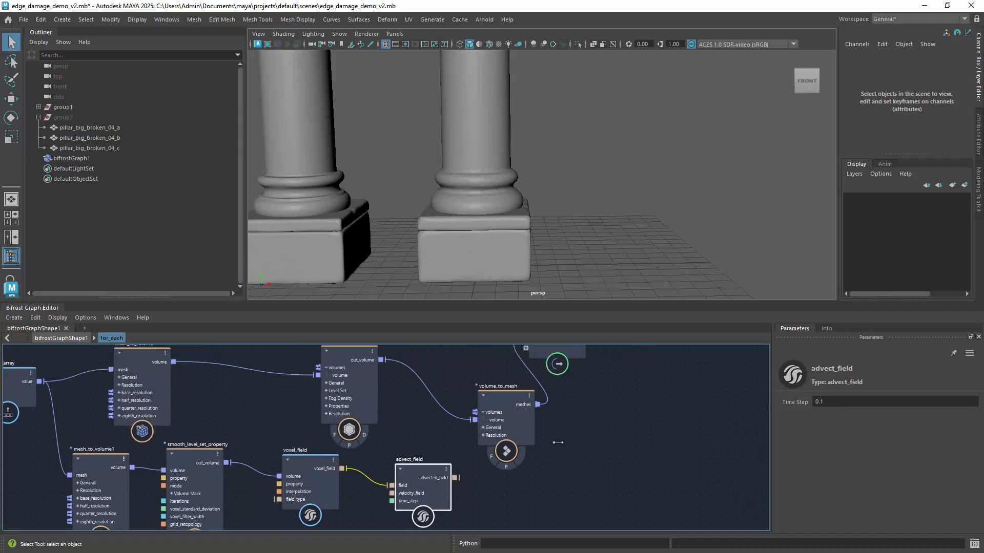
pyautogui.click(511, 407)
pyautogui.moveTo(511, 408); pyautogui.dragTo(544, 408)
pyautogui.moveTo(609, 406); pyautogui.dragTo(599, 442, button='middle')
pyautogui.moveTo(555, 373); pyautogui.dragTo(671, 378)
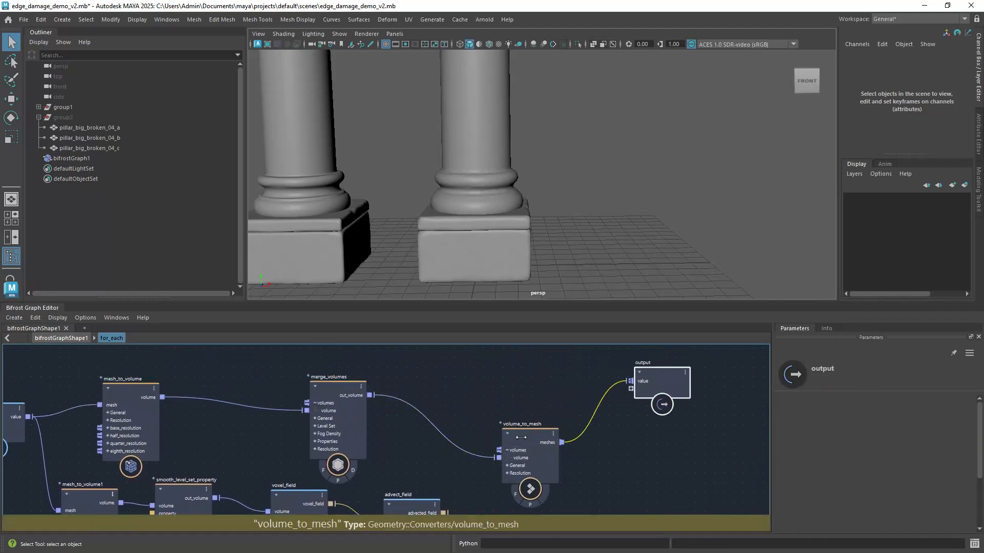
pyautogui.moveTo(521, 438); pyautogui.dragTo(580, 428)
pyautogui.moveTo(465, 467); pyautogui.dragTo(471, 379, button='middle')
# Add a field_to_volume node and connect advect_field's advected_field to its field input
pyautogui.click(503, 419)
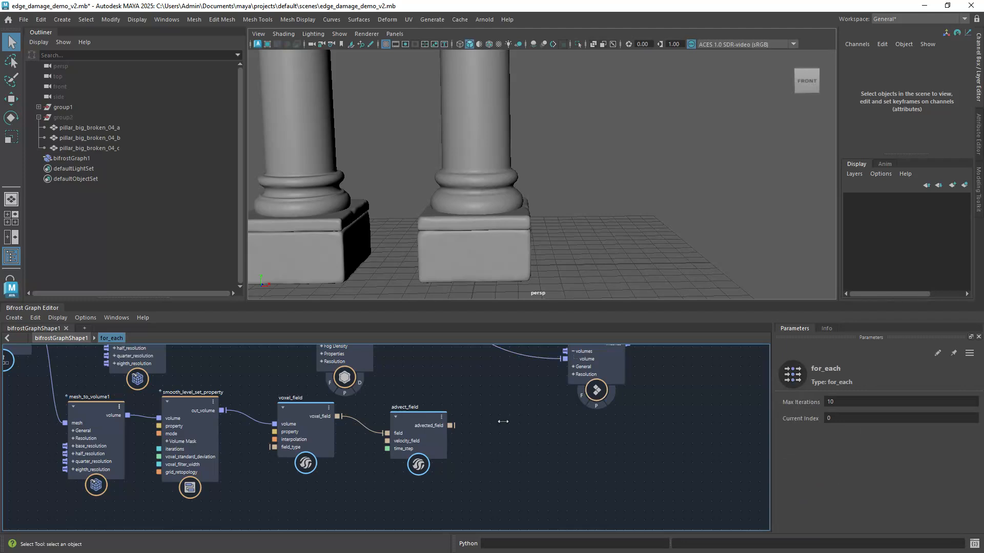
pyautogui.press('Tab')
pyautogui.write('fiel')
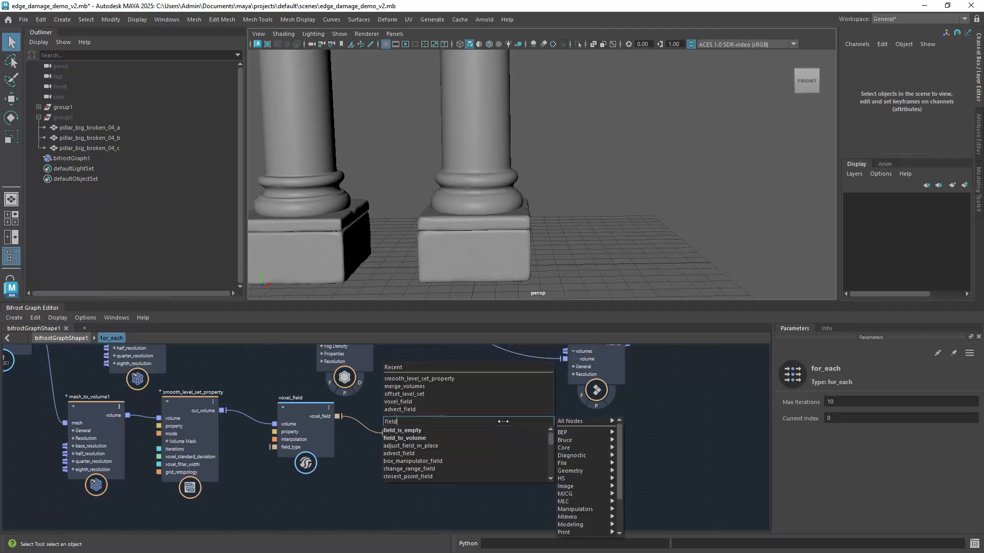
pyautogui.write('d')
pyautogui.press('Down')
pyautogui.press('Down')
pyautogui.press('Return')
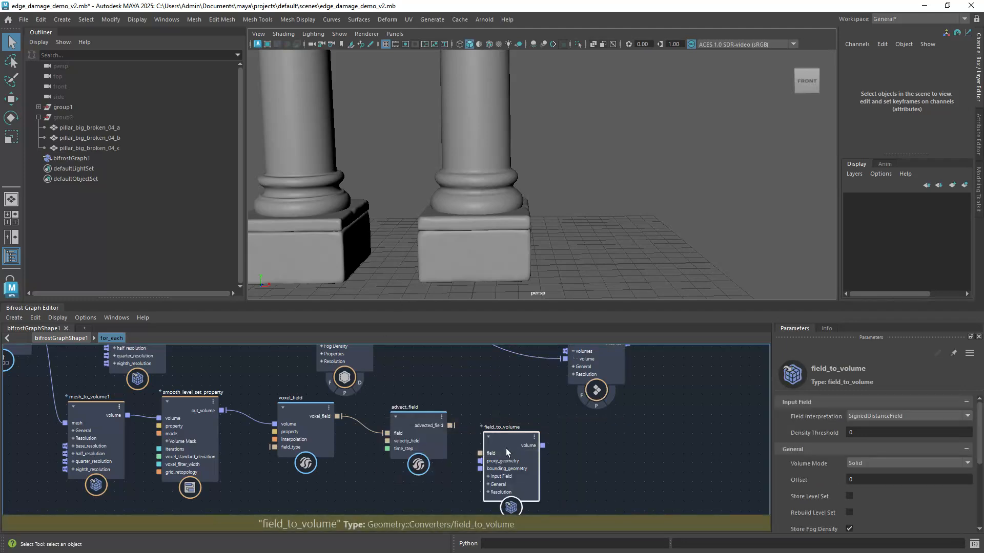
pyautogui.moveTo(450, 426); pyautogui.dragTo(478, 425)
pyautogui.keyDown('alt'); pyautogui.moveTo(569, 435); pyautogui.dragTo(461, 486, button='middle'); pyautogui.keyUp('alt')
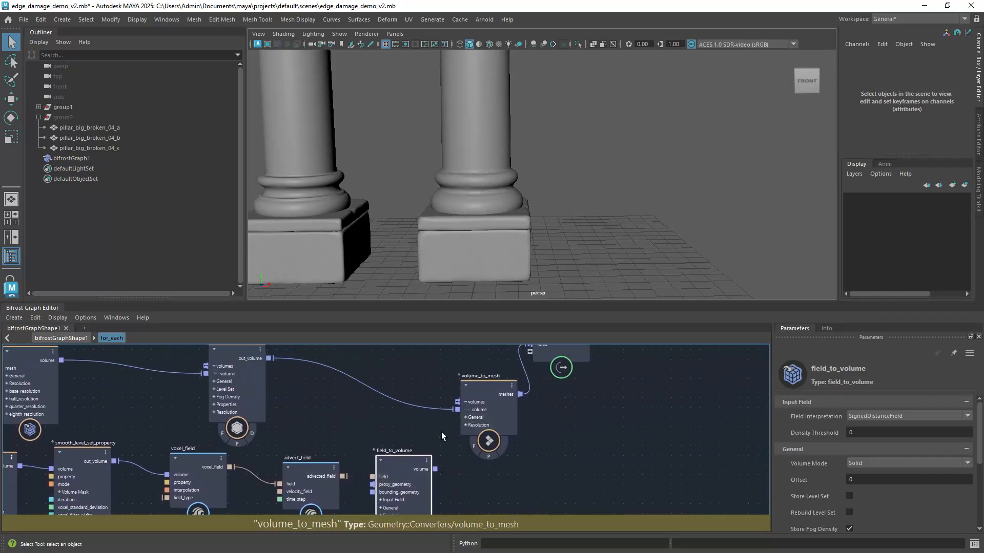
pyautogui.moveTo(345, 476); pyautogui.dragTo(373, 477)
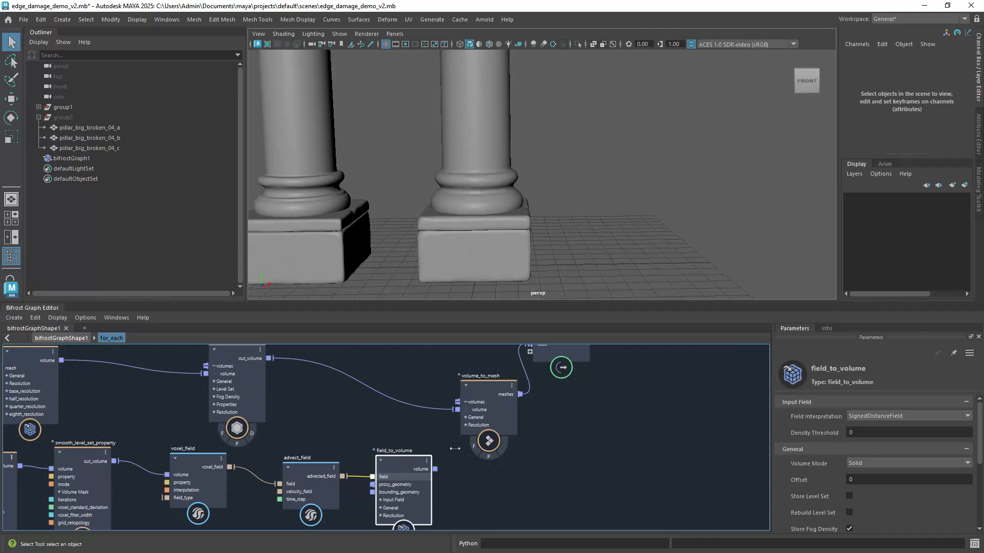
# Connect field_to_volume's volume to the output value and enable its Store Level Set option
pyautogui.keyDown('alt'); pyautogui.moveTo(545, 449); pyautogui.dragTo(502, 480, button='middle'); pyautogui.keyUp('alt')
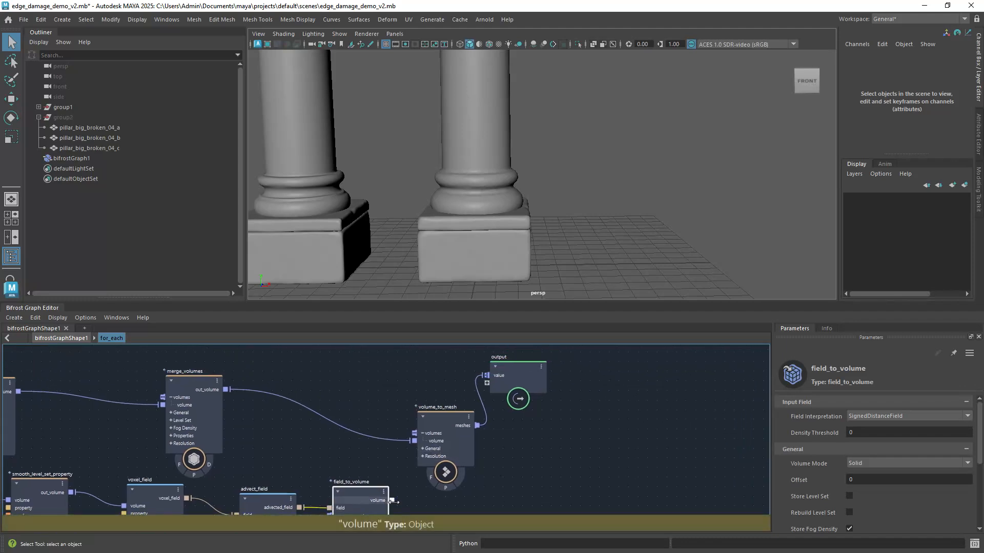
pyautogui.moveTo(392, 501); pyautogui.dragTo(484, 375)
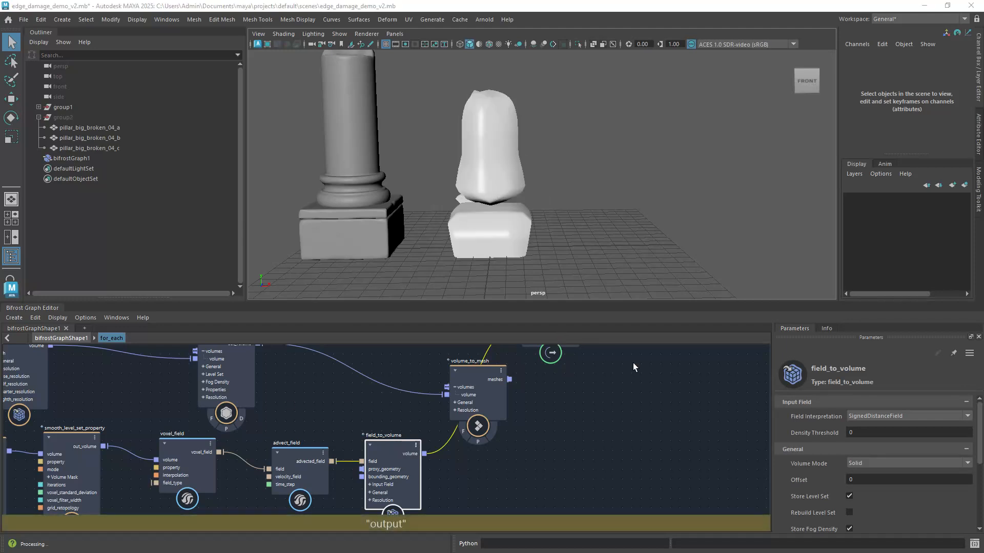
# Set field_to_volume's Detail Size to 0.01 and inspect the generated pillar volume
pyautogui.moveTo(979, 425); pyautogui.dragTo(972, 490)
pyautogui.click(868, 494)
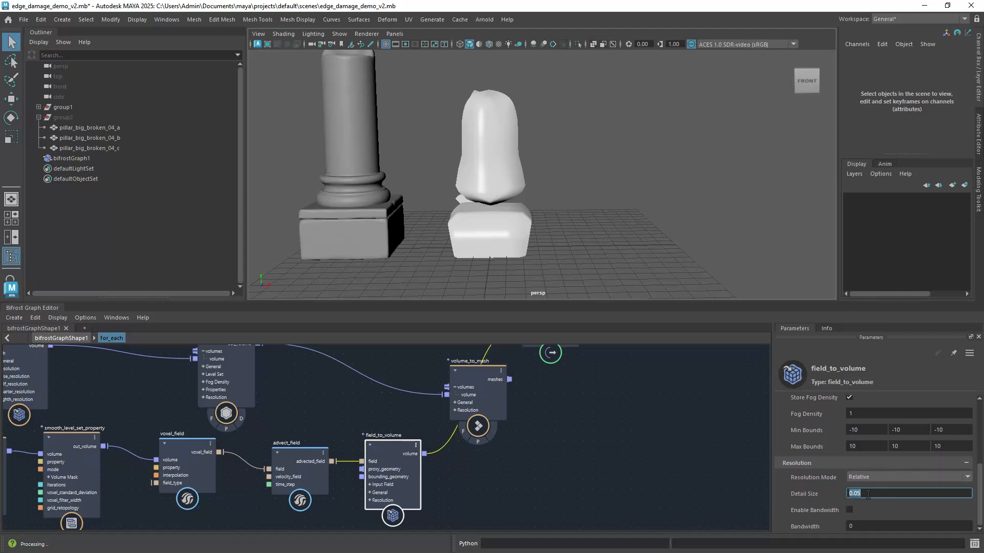
pyautogui.click(860, 495)
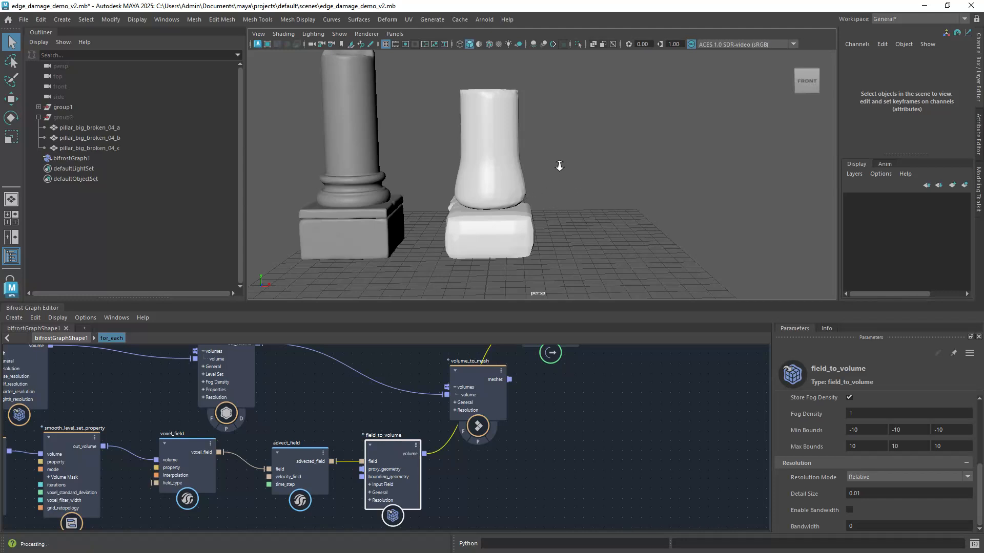
pyautogui.keyDown('alt'); pyautogui.moveTo(559, 165); pyautogui.dragTo(558, 167, button='right'); pyautogui.keyUp('alt')
pyautogui.keyDown('alt'); pyautogui.moveTo(558, 167); pyautogui.dragTo(544, 176, button='middle'); pyautogui.keyUp('alt')
pyautogui.keyDown('alt'); pyautogui.moveTo(544, 176); pyautogui.dragTo(471, 213, button='right'); pyautogui.keyUp('alt')
pyautogui.keyDown('alt'); pyautogui.moveTo(520, 209); pyautogui.dragTo(548, 229, button='middle'); pyautogui.keyUp('alt')
pyautogui.keyDown('alt'); pyautogui.moveTo(485, 222); pyautogui.dragTo(518, 216, button='right'); pyautogui.keyUp('alt')
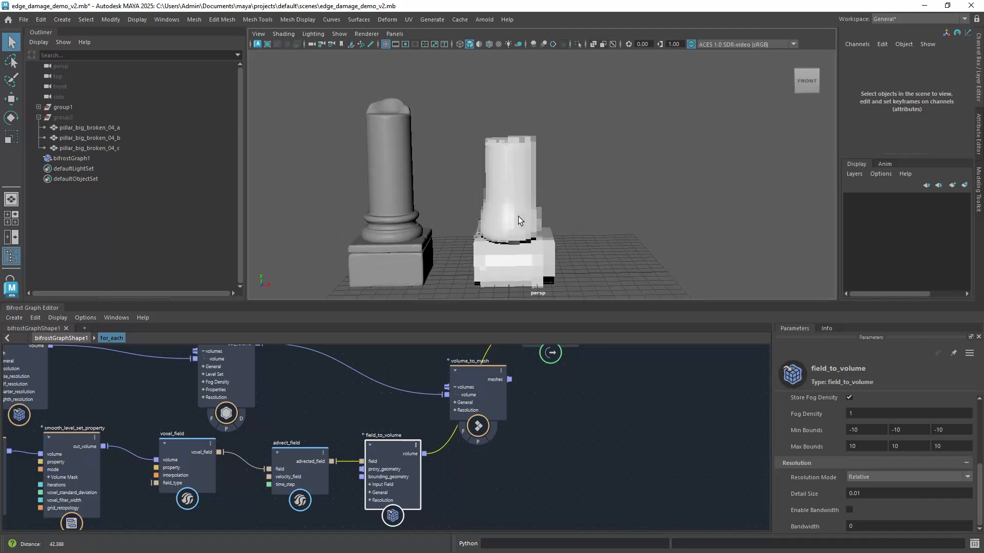
pyautogui.keyDown('alt'); pyautogui.moveTo(523, 215); pyautogui.dragTo(528, 192); pyautogui.keyUp('alt')
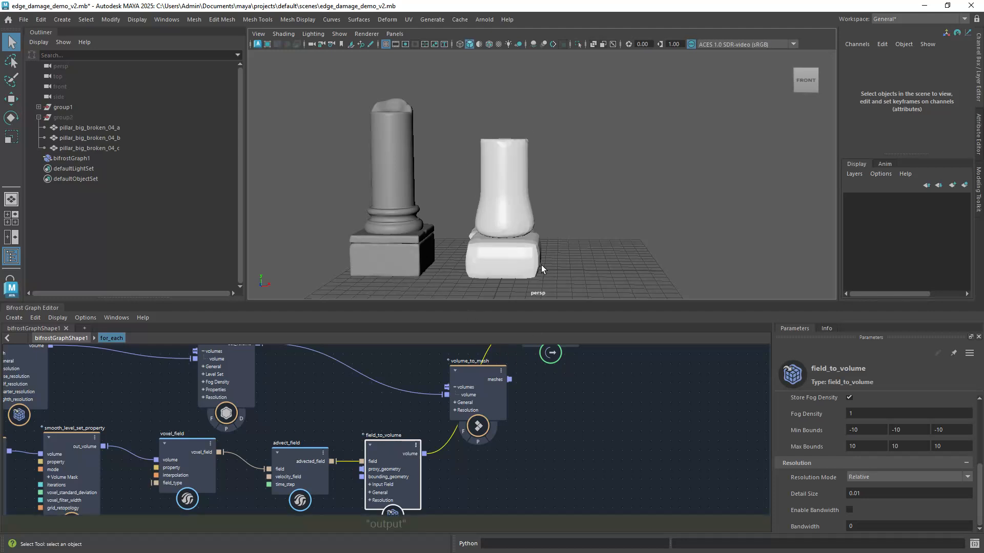
# Raise field_to_volume's Max Bounds Y value to 20 to cover the pillar's full height
pyautogui.keyDown('alt'); pyautogui.moveTo(526, 435); pyautogui.dragTo(539, 424, button='middle'); pyautogui.keyUp('alt')
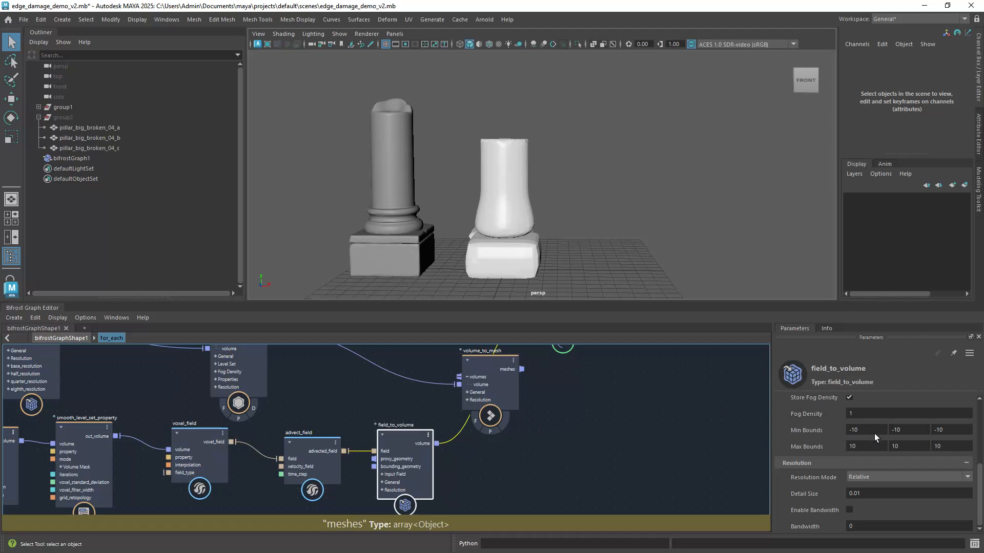
pyautogui.scroll(3, 970, 446)
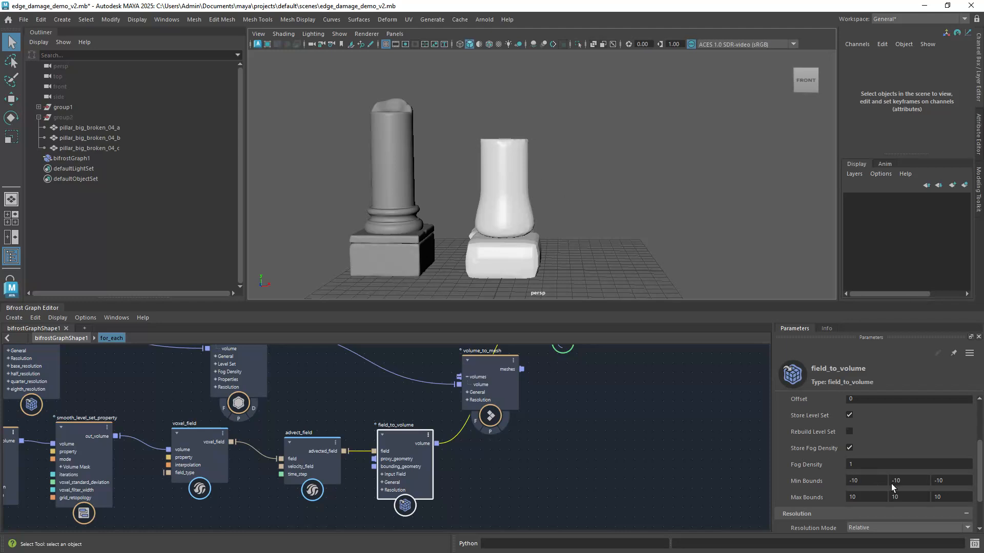
pyautogui.write('20')
pyautogui.press('Return')
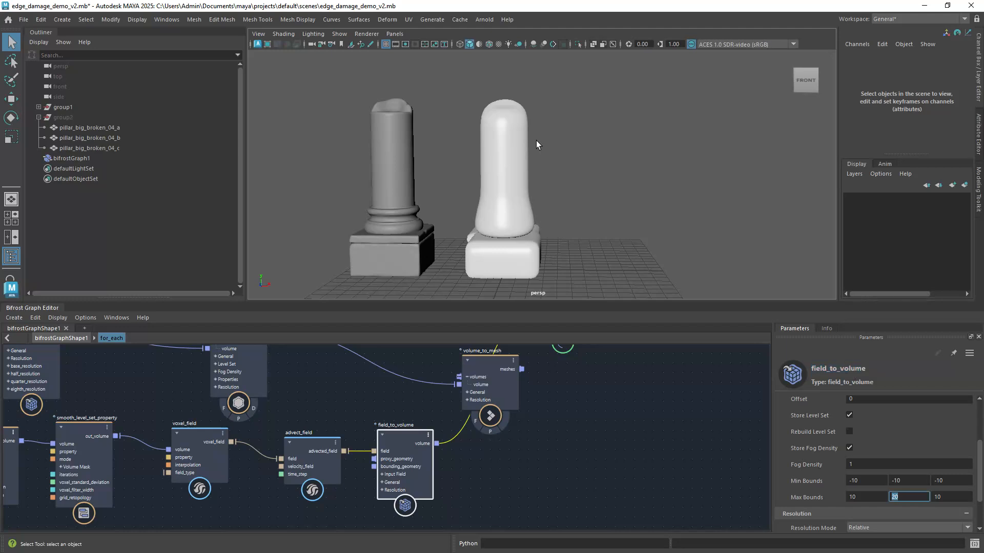
pyautogui.keyDown('alt'); pyautogui.moveTo(548, 220); pyautogui.dragTo(542, 168, button='right'); pyautogui.keyUp('alt')
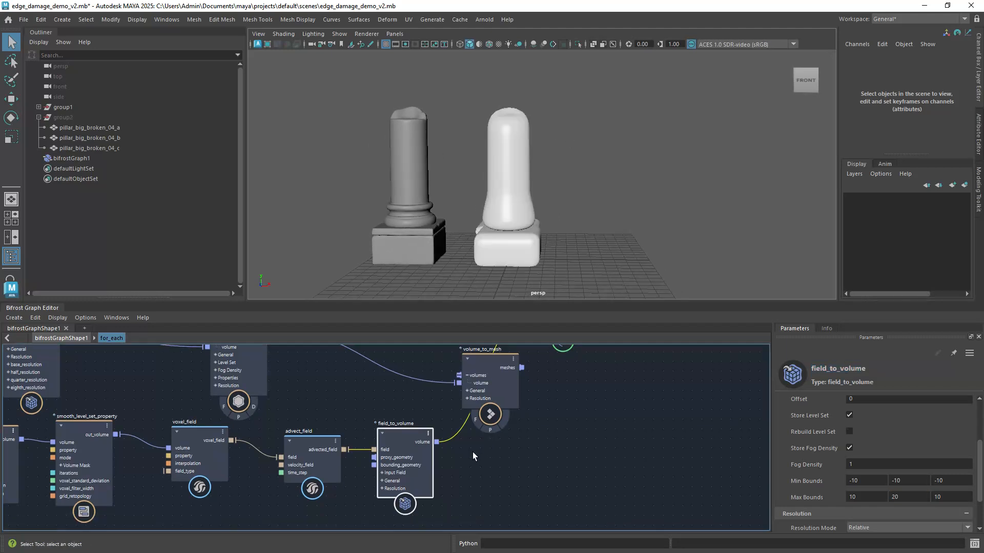
# Add a fractal_turbulence_field node below the chain and connect its noise_field to advect_field's velocity_field
pyautogui.keyDown('alt'); pyautogui.moveTo(473, 452); pyautogui.dragTo(528, 461, button='middle'); pyautogui.keyUp('alt')
pyautogui.moveTo(543, 385); pyautogui.dragTo(492, 367)
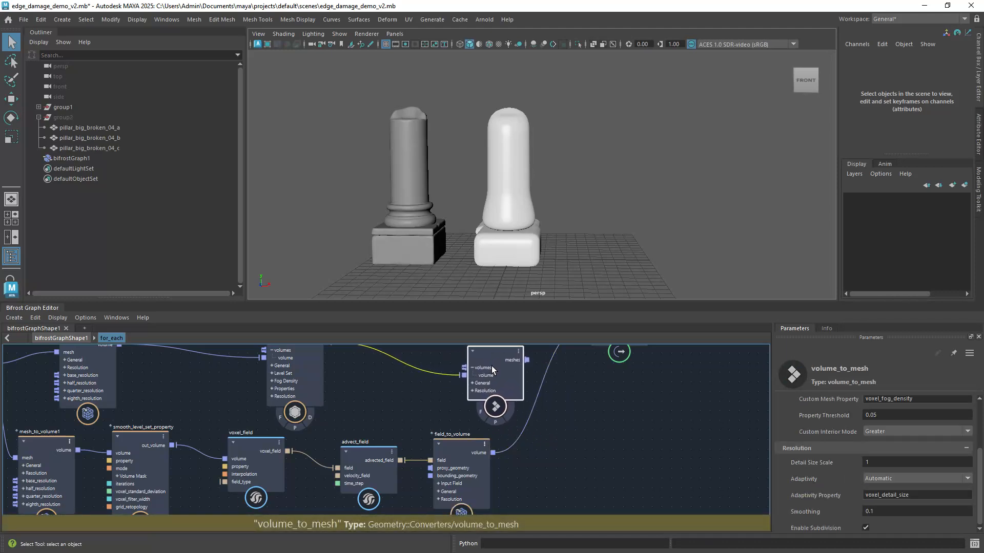
pyautogui.keyDown('alt'); pyautogui.moveTo(487, 450); pyautogui.dragTo(577, 404, button='middle'); pyautogui.keyUp('alt')
pyautogui.keyDown('alt'); pyautogui.moveTo(383, 461); pyautogui.dragTo(465, 417, button='middle'); pyautogui.keyUp('alt')
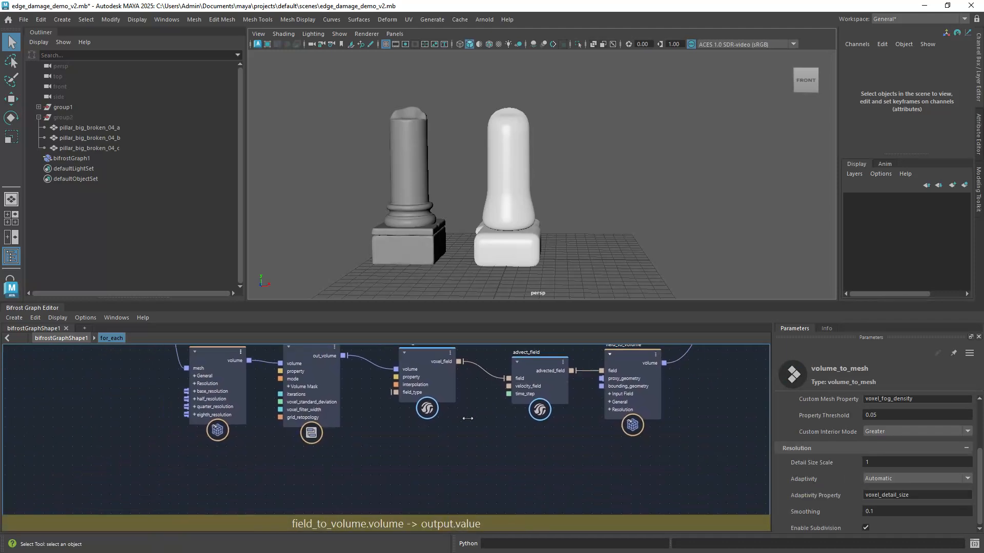
pyautogui.click(441, 454)
pyautogui.press('Tab')
pyautogui.write('turb')
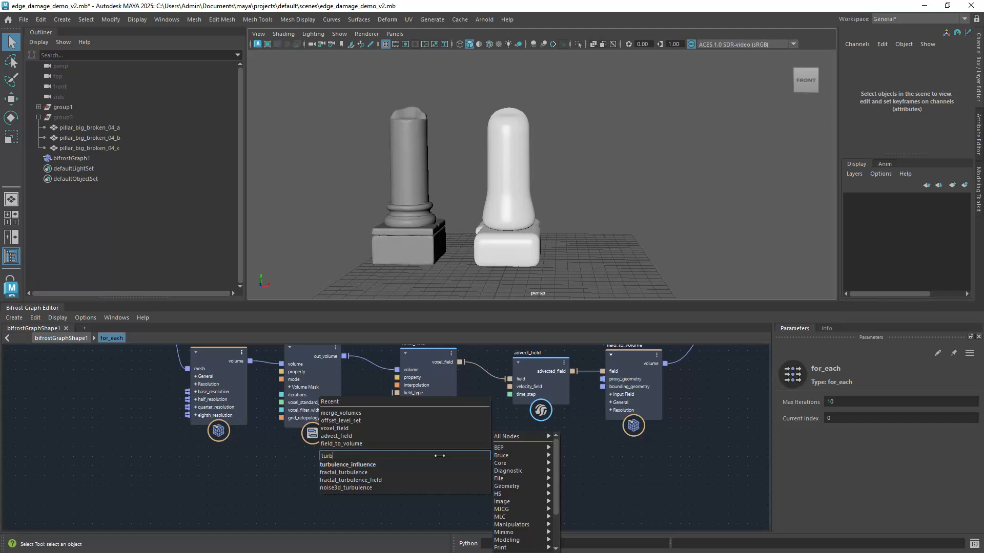
pyautogui.press('Down')
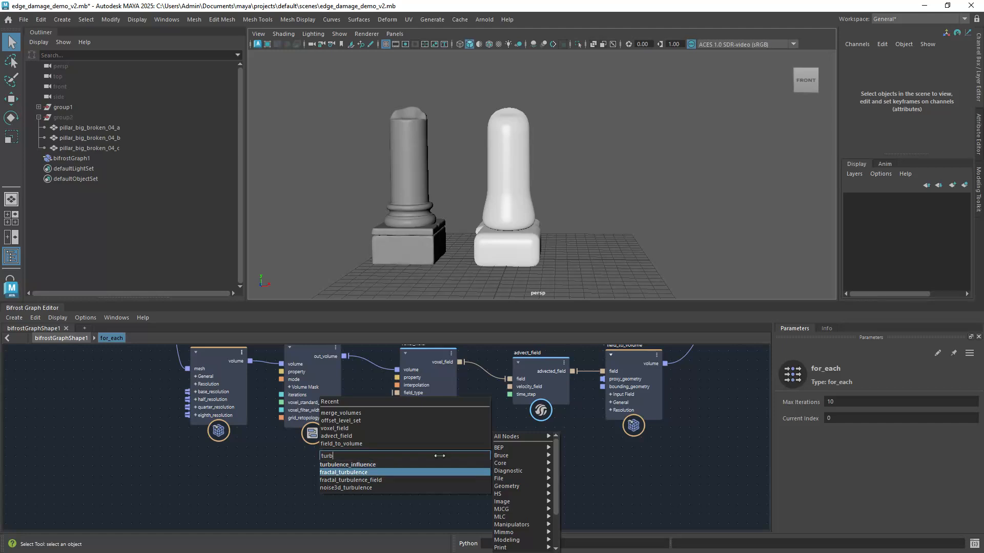
pyautogui.press('Down')
pyautogui.press('Return')
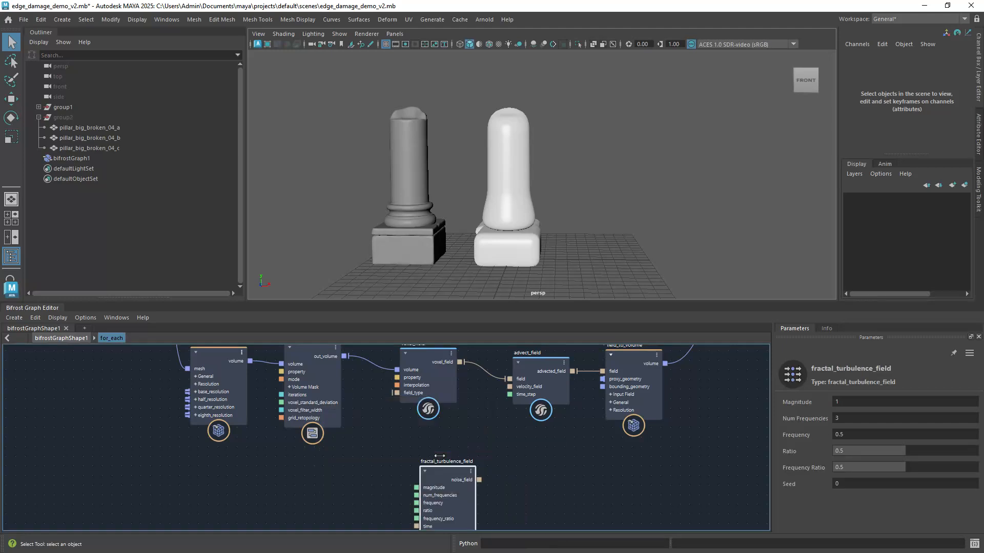
pyautogui.moveTo(474, 481); pyautogui.dragTo(510, 387)
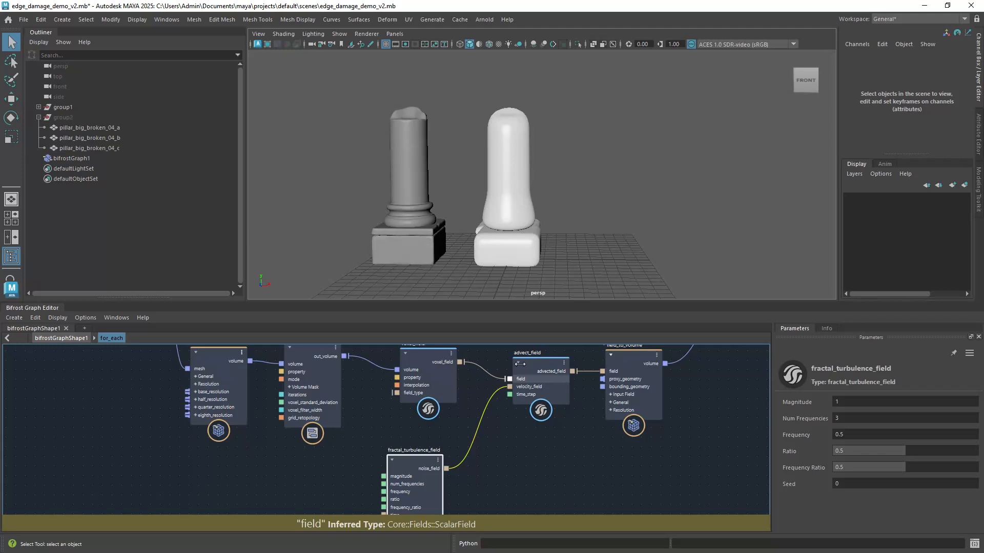
pyautogui.keyDown('alt'); pyautogui.moveTo(517, 183); pyautogui.dragTo(547, 180, button='right'); pyautogui.keyUp('alt')
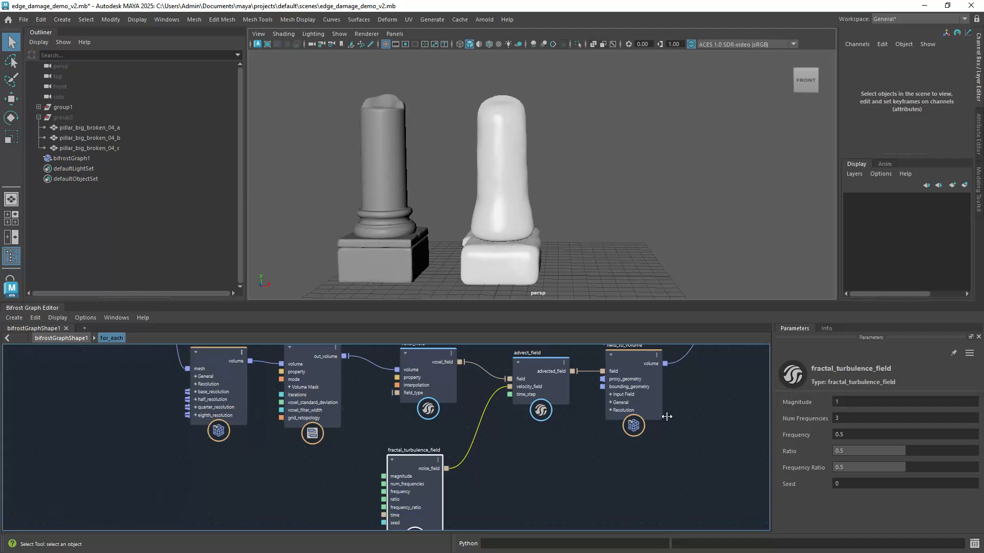
# Move volume_to_mesh, output and merge_volumes beyond field_to_volume so the two volume branches are laid out clearly
pyautogui.keyDown('alt'); pyautogui.moveTo(691, 411); pyautogui.dragTo(549, 478, button='middle'); pyautogui.keyUp('alt')
pyautogui.keyDown('alt'); pyautogui.moveTo(631, 404); pyautogui.dragTo(563, 428, button='middle'); pyautogui.keyUp('alt')
pyautogui.moveTo(451, 386); pyautogui.dragTo(489, 377)
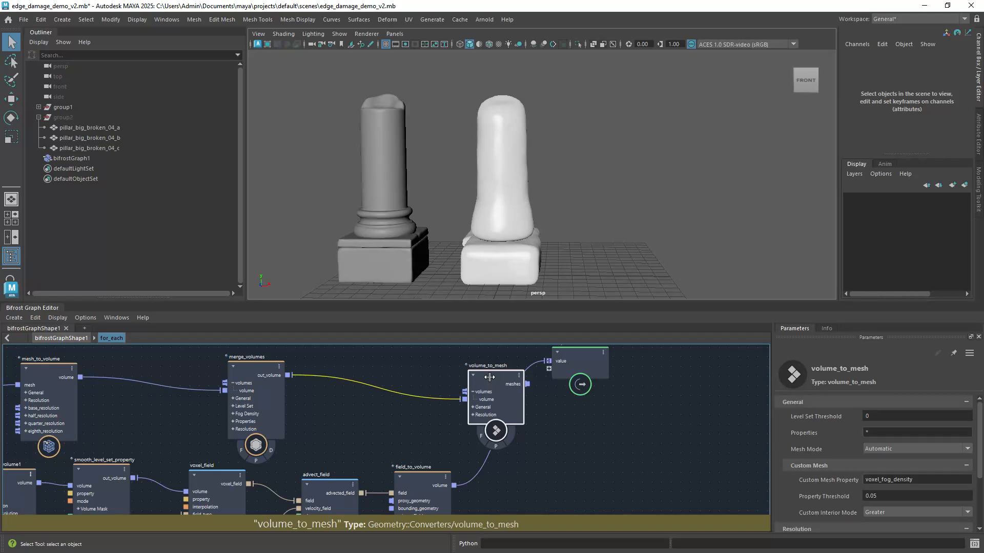
pyautogui.scroll(-3, 392, 421)
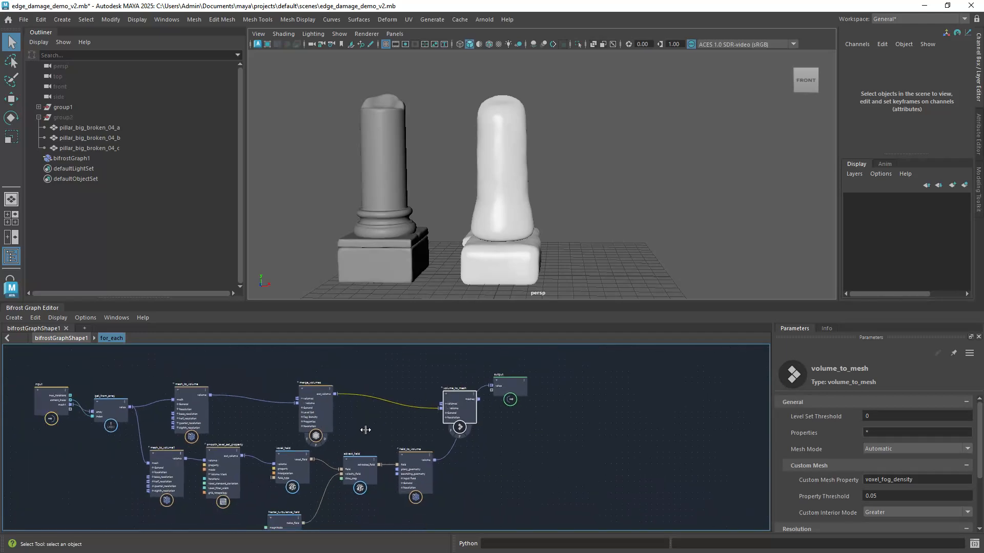
pyautogui.moveTo(519, 420); pyautogui.dragTo(379, 375)
pyautogui.moveTo(399, 398); pyautogui.dragTo(533, 397)
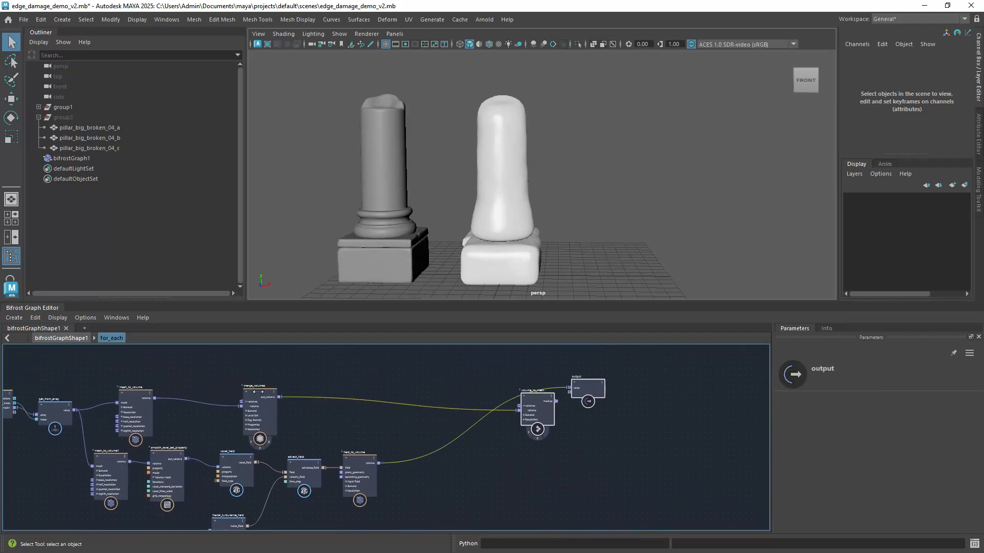
pyautogui.moveTo(258, 393); pyautogui.dragTo(494, 402)
pyautogui.scroll(3, 369, 440)
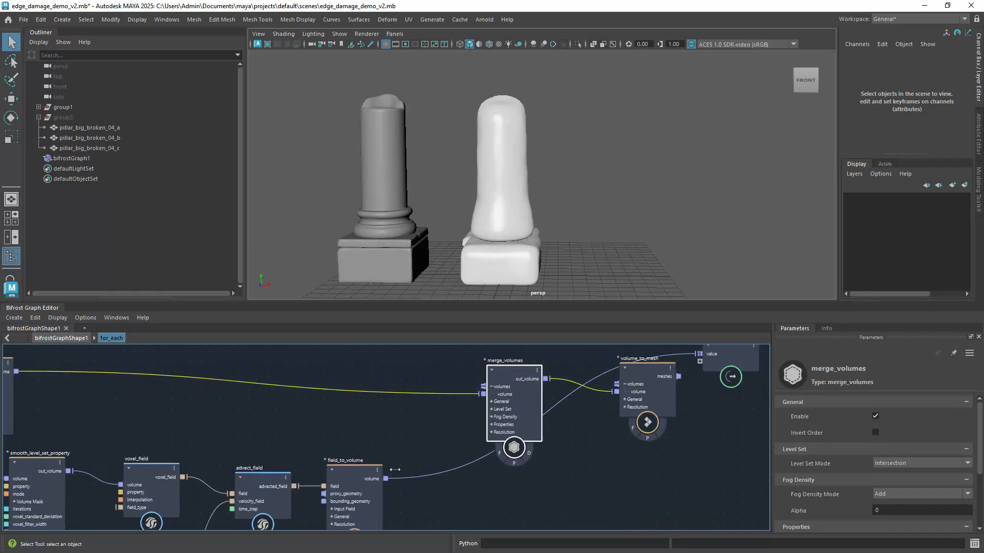
# Connect field_to_volume's volume to volume_to_mesh's volume input and the resulting meshes to the output value
pyautogui.moveTo(385, 479); pyautogui.dragTo(618, 401)
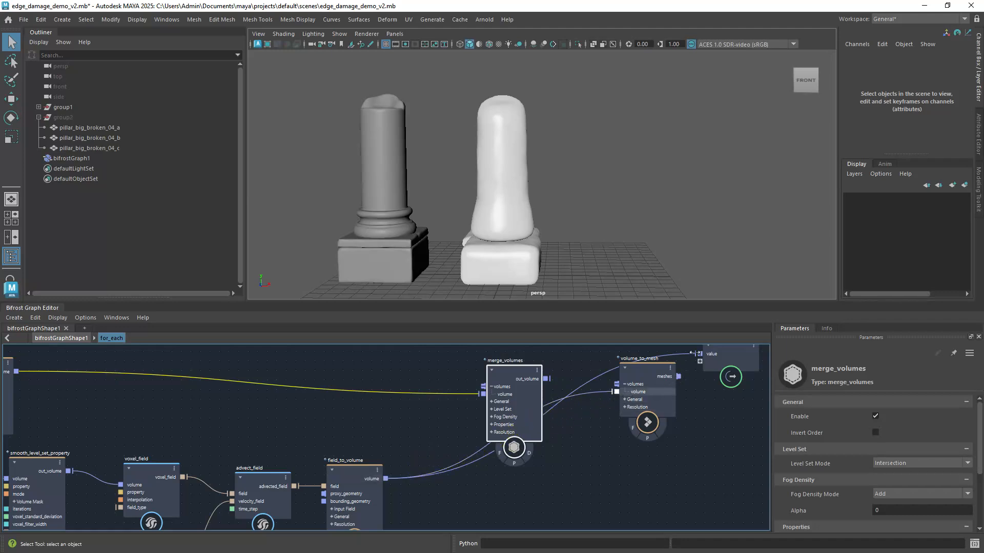
pyautogui.moveTo(679, 376); pyautogui.dragTo(700, 353)
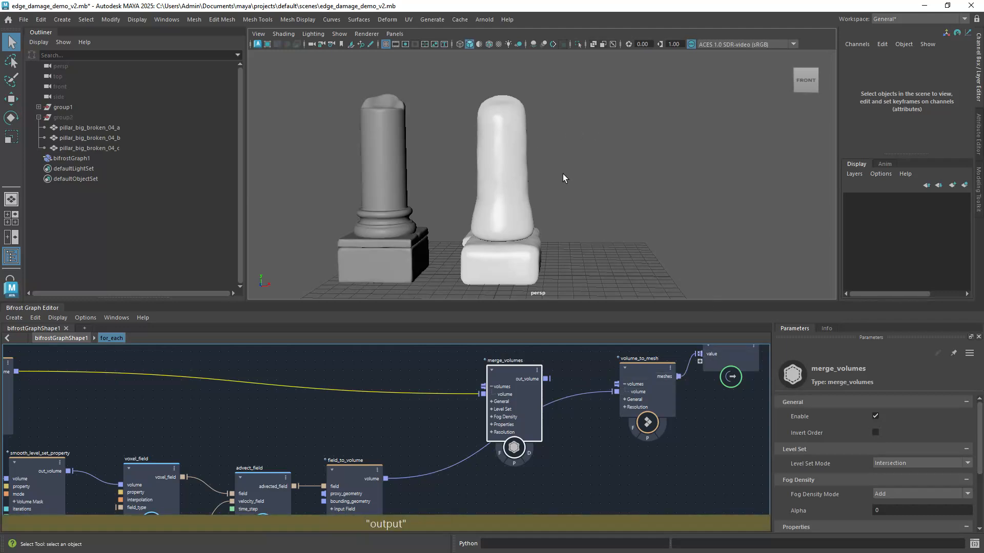
# Examine the meshed, turbulence-advected pillar beside the original broken pillar from several distances
pyautogui.keyDown('alt'); pyautogui.moveTo(562, 205); pyautogui.dragTo(541, 195, button='right'); pyautogui.keyUp('alt')
pyautogui.keyDown('alt'); pyautogui.moveTo(543, 199); pyautogui.dragTo(505, 215, button='middle'); pyautogui.keyUp('alt')
pyautogui.keyDown('alt'); pyautogui.moveTo(450, 199); pyautogui.dragTo(459, 249, button='right'); pyautogui.keyUp('alt')
pyautogui.click(435, 216)
pyautogui.click(522, 195)
pyautogui.keyDown('alt'); pyautogui.moveTo(459, 250); pyautogui.dragTo(487, 233, button='middle'); pyautogui.keyUp('alt')
pyautogui.keyDown('alt'); pyautogui.moveTo(515, 220); pyautogui.dragTo(486, 225, button='right'); pyautogui.keyUp('alt')
pyautogui.keyDown('alt'); pyautogui.moveTo(533, 250); pyautogui.dragTo(515, 252, button='middle'); pyautogui.keyUp('alt')
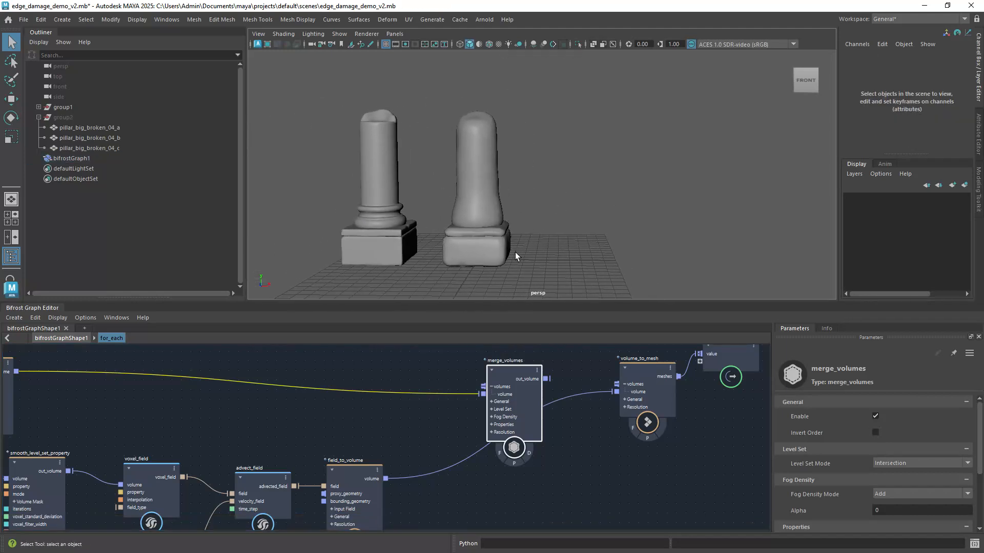
# Set fractal_turbulence_field's magnitude to 3
pyautogui.keyDown('alt'); pyautogui.moveTo(319, 445); pyautogui.dragTo(522, 343, button='middle'); pyautogui.keyUp('alt')
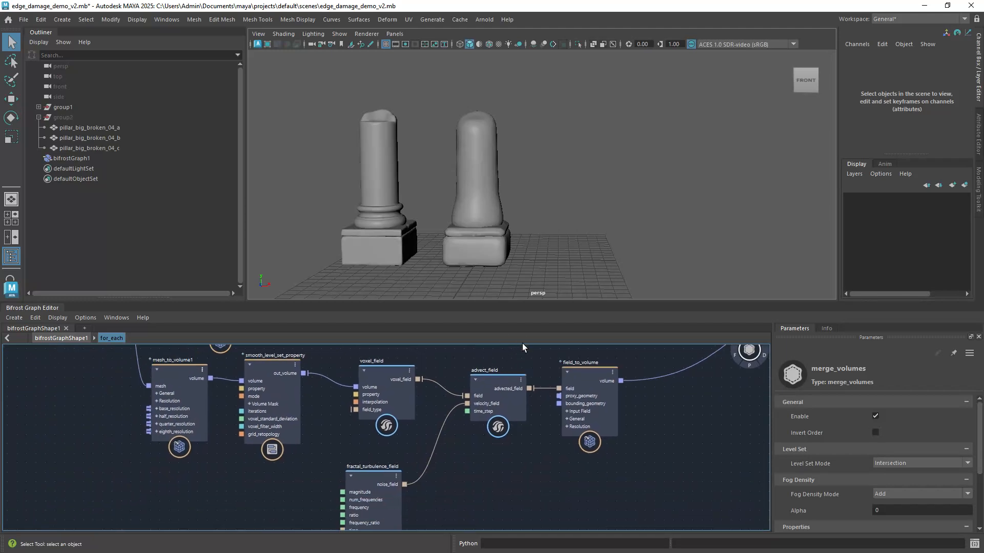
pyautogui.click(368, 476)
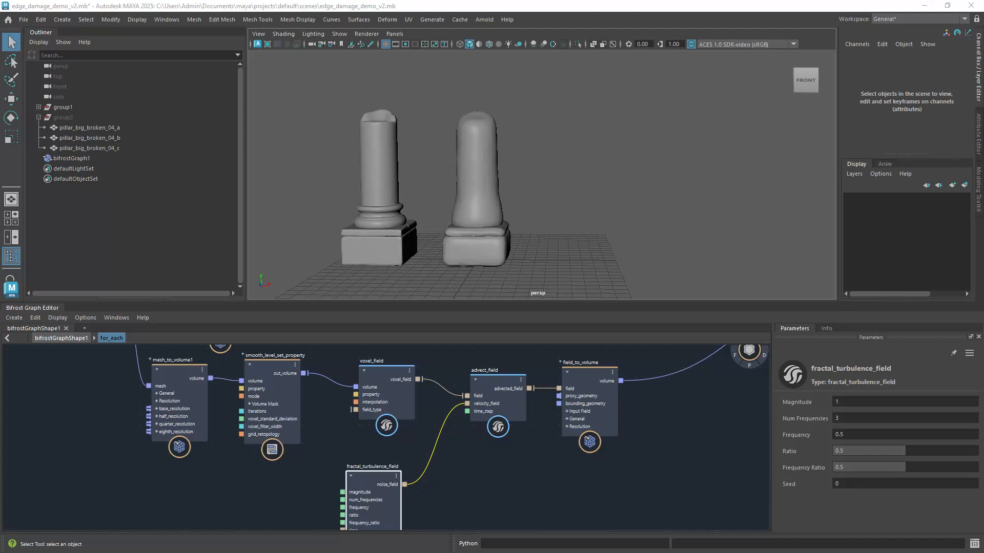
pyautogui.click(853, 400)
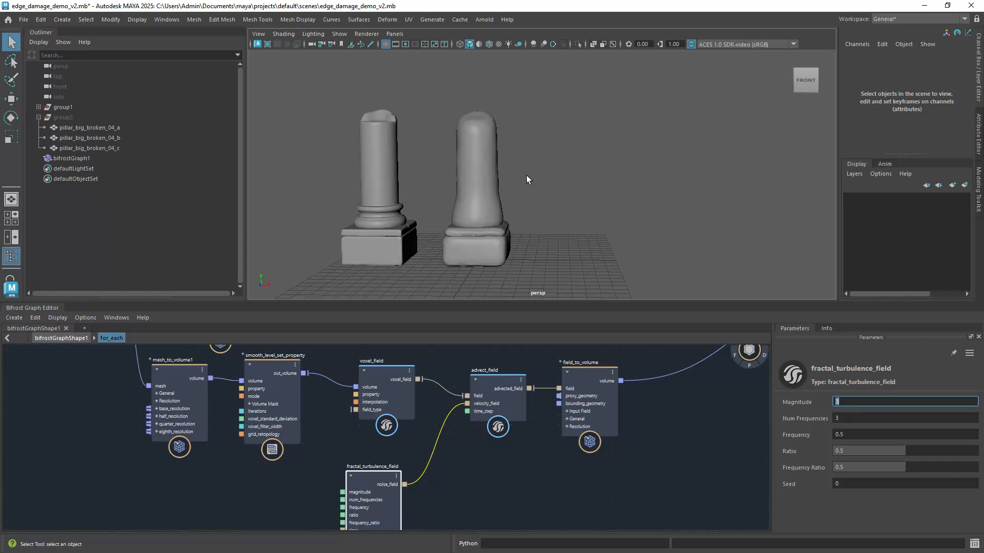
pyautogui.write('3')
# Examine the turbulence-distorted pillar against the original broken pillar from several angles and distances
pyautogui.keyDown('alt'); pyautogui.moveTo(516, 176); pyautogui.dragTo(496, 218); pyautogui.keyUp('alt')
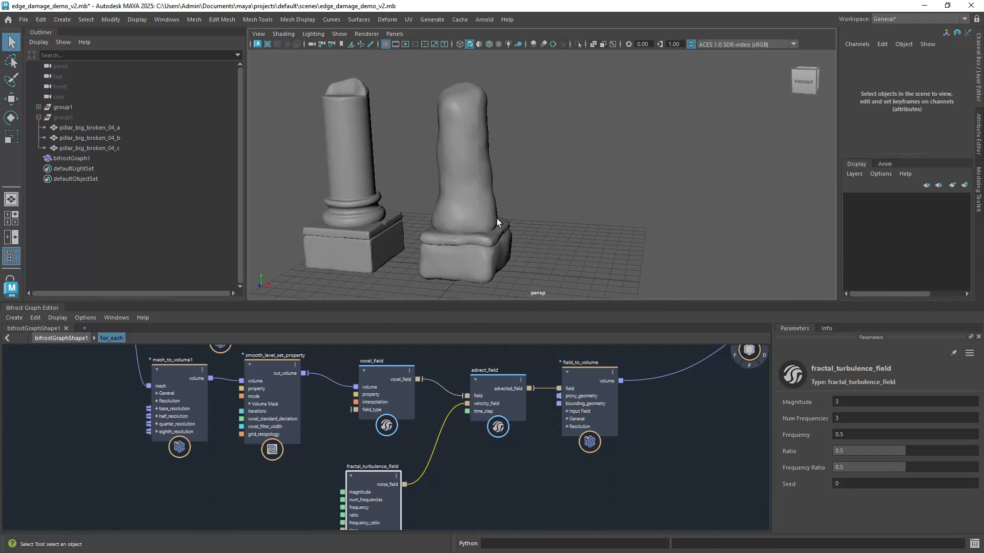
pyautogui.keyDown('alt'); pyautogui.moveTo(496, 218); pyautogui.dragTo(479, 226, button='right'); pyautogui.keyUp('alt')
pyautogui.keyDown('alt'); pyautogui.moveTo(478, 226); pyautogui.dragTo(488, 222); pyautogui.keyUp('alt')
pyautogui.keyDown('alt'); pyautogui.moveTo(488, 222); pyautogui.dragTo(483, 213, button='middle'); pyautogui.keyUp('alt')
pyautogui.keyDown('alt'); pyautogui.moveTo(483, 213); pyautogui.dragTo(476, 226, button='right'); pyautogui.keyUp('alt')
pyautogui.keyDown('alt'); pyautogui.moveTo(475, 226); pyautogui.dragTo(488, 216, button='middle'); pyautogui.keyUp('alt')
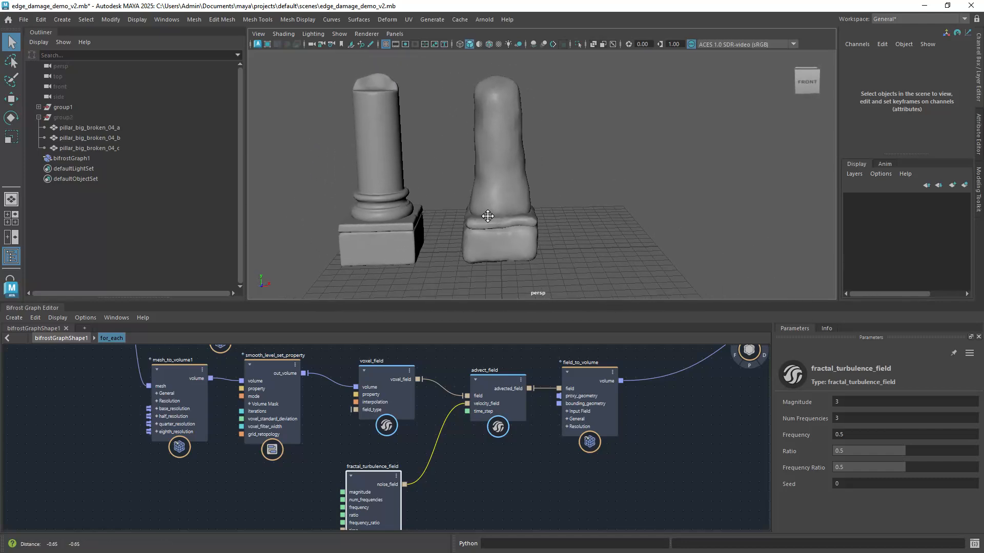
pyautogui.keyDown('alt'); pyautogui.moveTo(487, 216); pyautogui.dragTo(492, 201, button='right'); pyautogui.keyUp('alt')
pyautogui.keyDown('alt'); pyautogui.moveTo(492, 201); pyautogui.dragTo(492, 207, button='middle'); pyautogui.keyUp('alt')
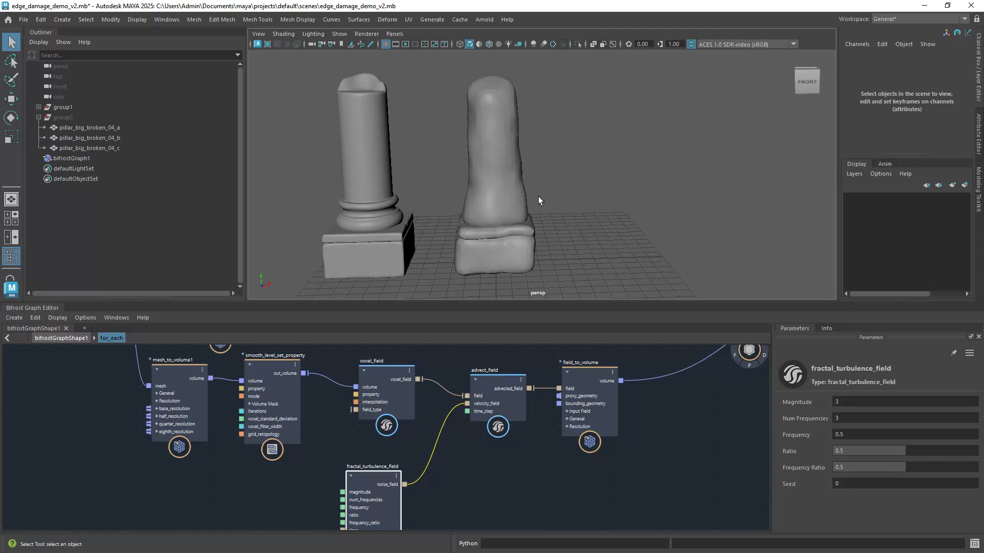
# Try 5 as fractal_turbulence_field's number of frequencies and check the pillar's surface
pyautogui.click(852, 419)
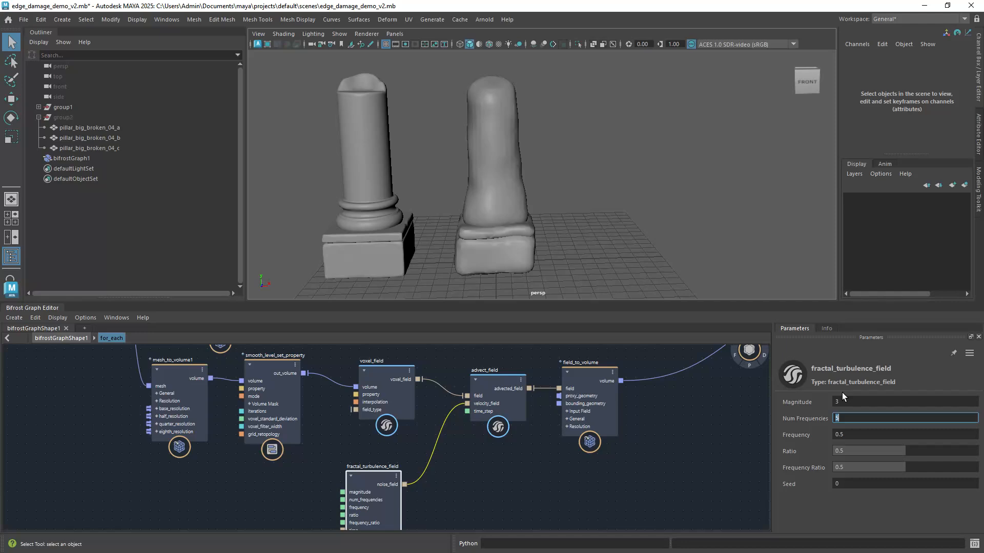
pyautogui.moveTo(479, 195)
pyautogui.keyDown('alt'); pyautogui.mouseDown()
pyautogui.moveTo(496, 239)
pyautogui.moveTo(470, 251)
pyautogui.moveTo(493, 201)
pyautogui.mouseUp(); pyautogui.keyUp('alt')
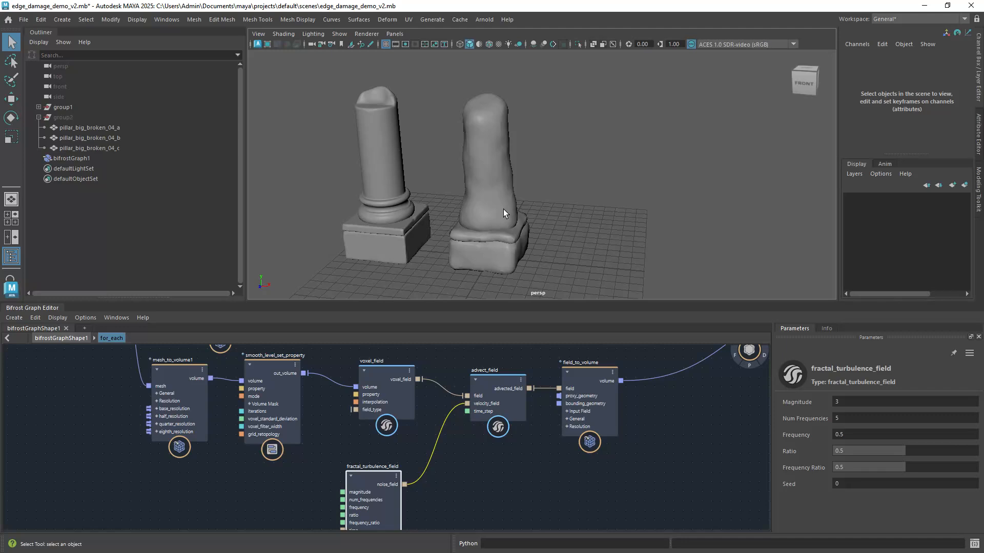
# Set fractal_turbulence_field's number of frequencies to 1 and its frequency to 3
pyautogui.click(846, 420)
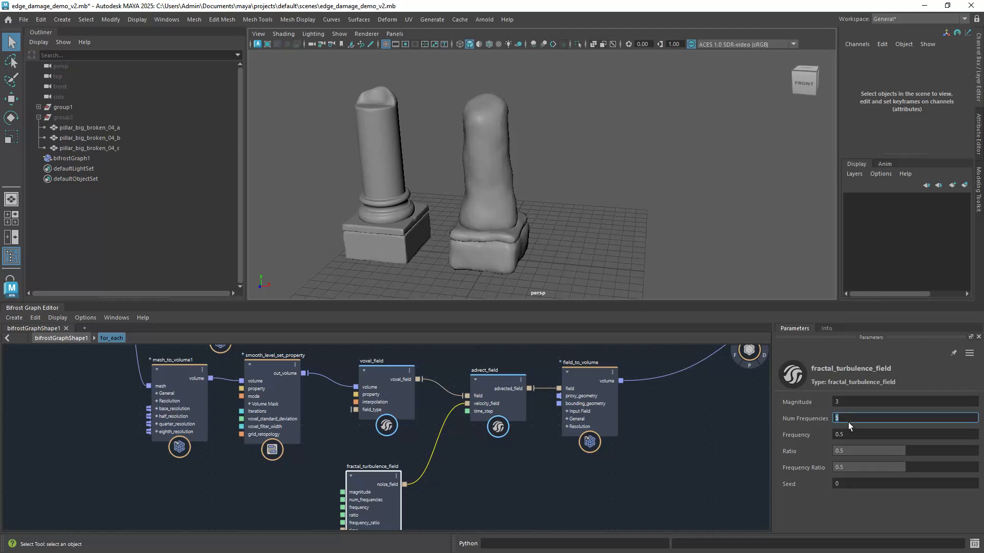
pyautogui.write('2')
pyautogui.press('BackSpace')
pyautogui.write('1')
pyautogui.press('Tab')
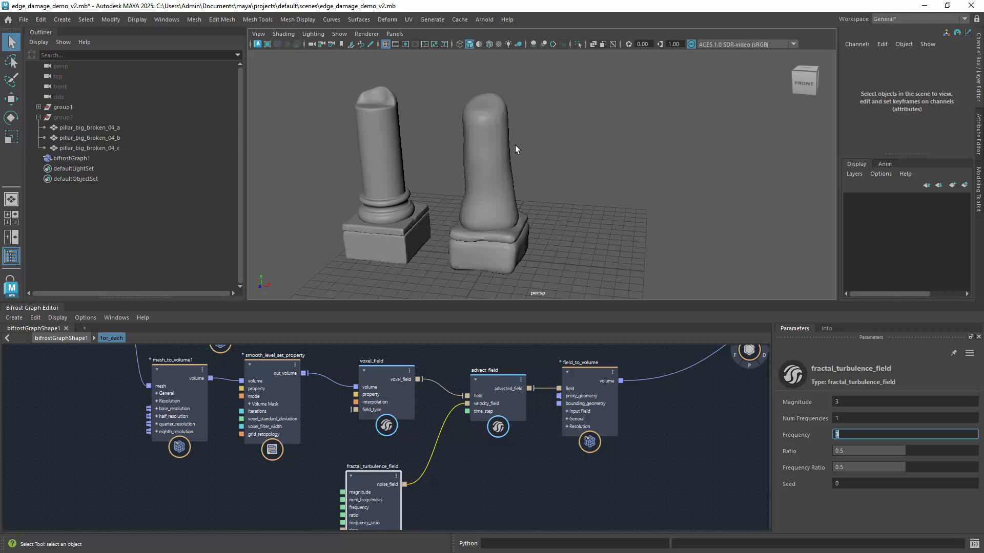
pyautogui.press('Return')
pyautogui.keyDown('alt'); pyautogui.moveTo(507, 202); pyautogui.dragTo(506, 228); pyautogui.keyUp('alt')
# Connect field_to_volume's volume to merge_volumes as a second volume and feed out_volume into volume_to_mesh's volume input
pyautogui.moveTo(650, 426); pyautogui.dragTo(531, 460, button='middle')
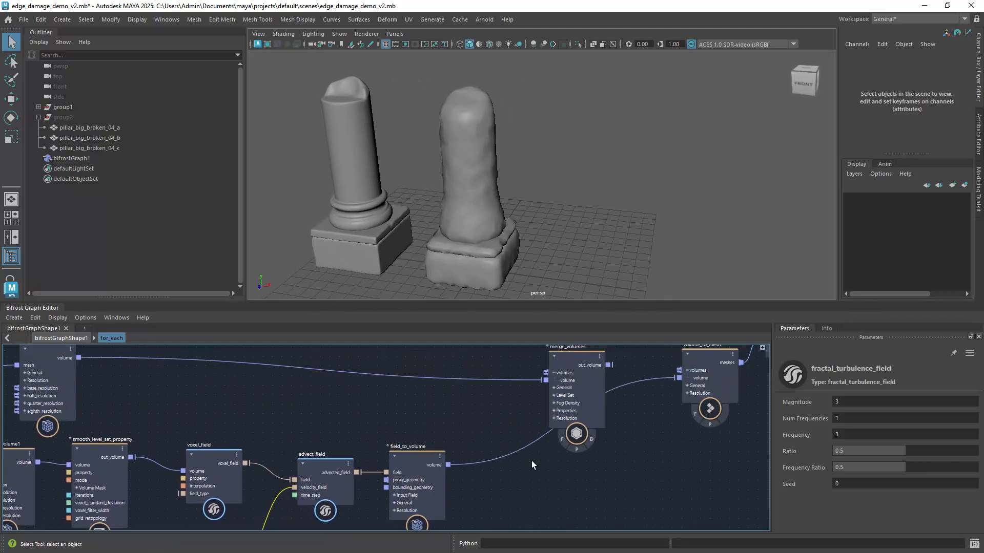
pyautogui.rightClick(513, 420)
pyautogui.keyDown('alt'); pyautogui.moveTo(479, 419); pyautogui.dragTo(451, 424, button='right'); pyautogui.keyUp('alt')
pyautogui.keyDown('alt'); pyautogui.moveTo(556, 395); pyautogui.dragTo(484, 426, button='middle'); pyautogui.keyUp('alt')
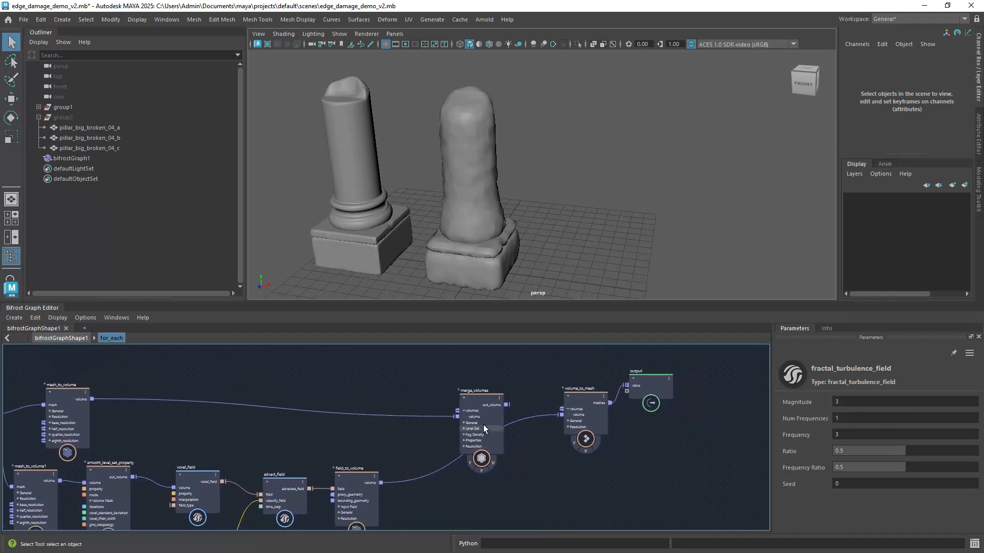
pyautogui.keyDown('alt'); pyautogui.moveTo(534, 434); pyautogui.dragTo(567, 436, button='right'); pyautogui.keyUp('alt')
pyautogui.keyDown('alt'); pyautogui.moveTo(541, 431); pyautogui.dragTo(534, 397, button='middle'); pyautogui.keyUp('alt')
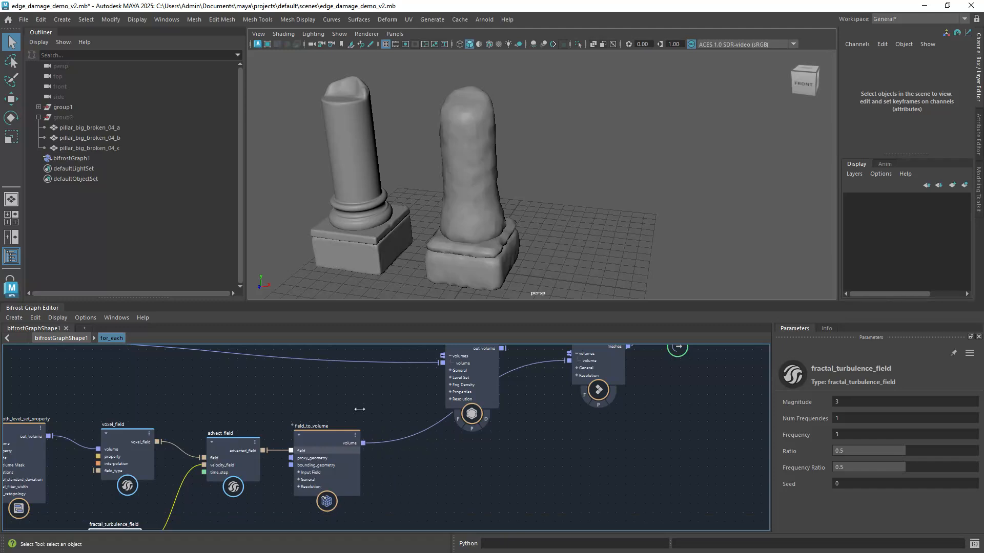
pyautogui.moveTo(350, 446); pyautogui.dragTo(444, 356)
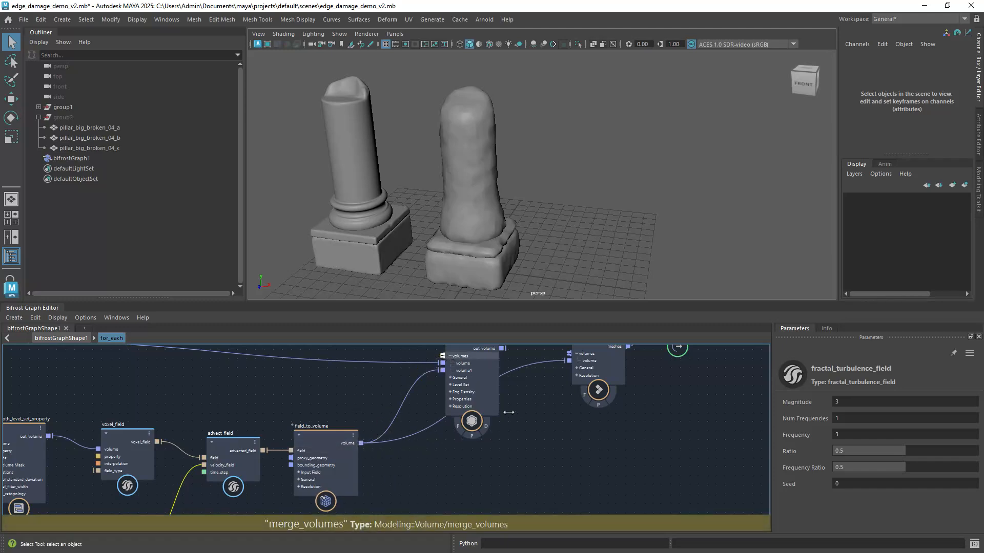
pyautogui.keyDown('alt'); pyautogui.moveTo(567, 350); pyautogui.dragTo(507, 408, button='middle'); pyautogui.keyUp('alt')
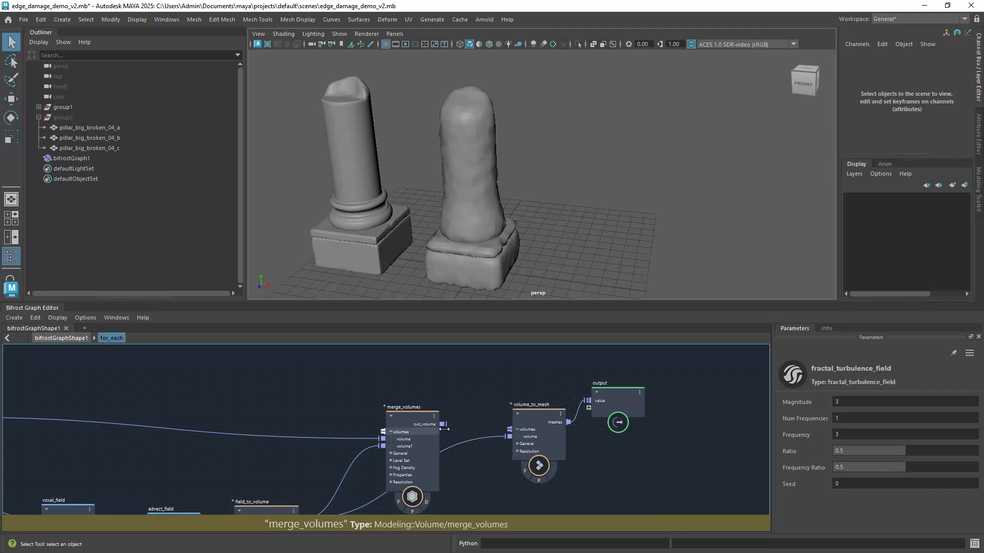
pyautogui.moveTo(444, 425); pyautogui.dragTo(517, 436)
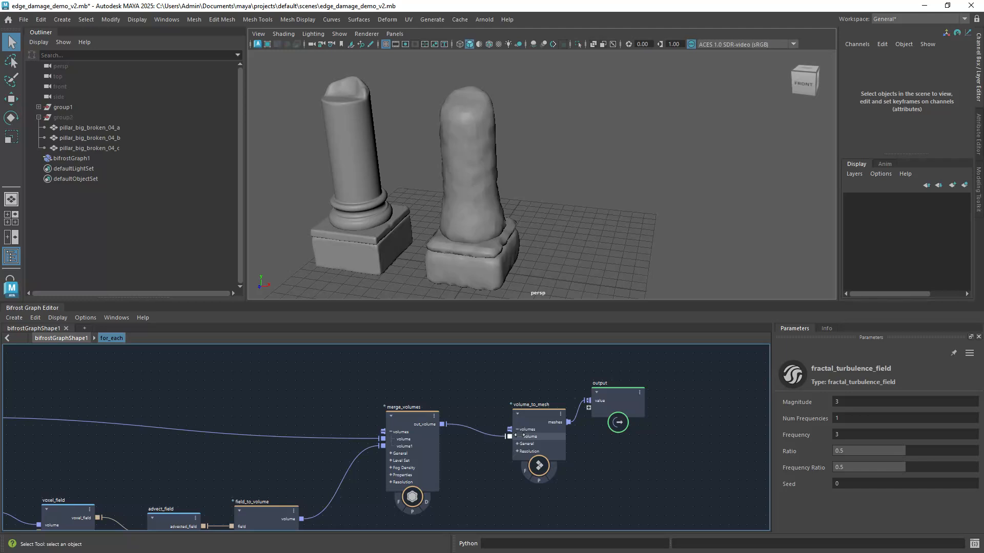
# Check the merged pillar's damaged edges and set fractal_turbulence_field's seed to 2
pyautogui.keyDown('alt'); pyautogui.moveTo(454, 227); pyautogui.dragTo(458, 197); pyautogui.keyUp('alt')
pyautogui.scroll(3, 521, 202)
pyautogui.scroll(-4, 476, 200)
pyautogui.keyDown('alt'); pyautogui.moveTo(459, 197); pyautogui.dragTo(441, 214, button='right'); pyautogui.keyUp('alt')
pyautogui.keyDown('alt'); pyautogui.moveTo(441, 213); pyautogui.dragTo(451, 214, button='middle'); pyautogui.keyUp('alt')
pyautogui.keyDown('alt'); pyautogui.moveTo(308, 448); pyautogui.dragTo(397, 327, button='middle'); pyautogui.keyUp('alt')
pyautogui.keyDown('alt'); pyautogui.moveTo(334, 431); pyautogui.dragTo(380, 398, button='middle'); pyautogui.keyUp('alt')
pyautogui.moveTo(254, 389); pyautogui.dragTo(230, 390)
pyautogui.click(838, 484)
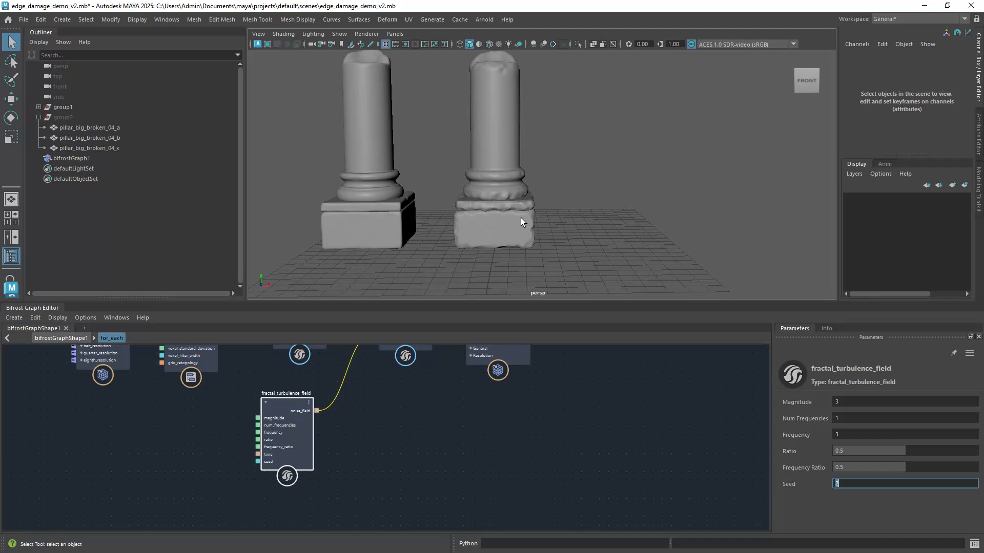
pyautogui.keyDown('alt'); pyautogui.moveTo(450, 209); pyautogui.dragTo(464, 243); pyautogui.keyUp('alt')
pyautogui.keyDown('alt'); pyautogui.moveTo(480, 222); pyautogui.dragTo(503, 219, button='right'); pyautogui.keyUp('alt')
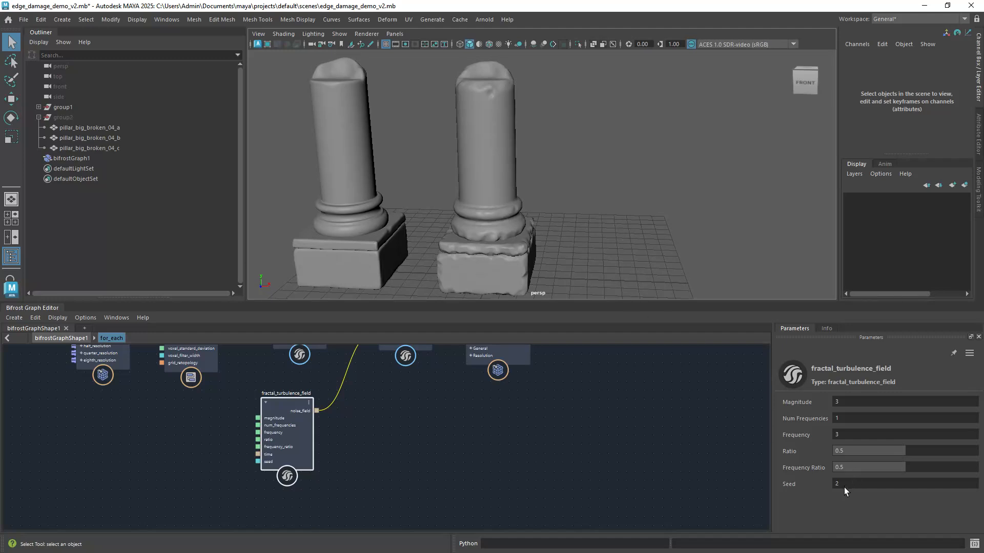
# Try a frequency of 2 on fractal_turbulence_field and inspect the pillar base
pyautogui.click(841, 437)
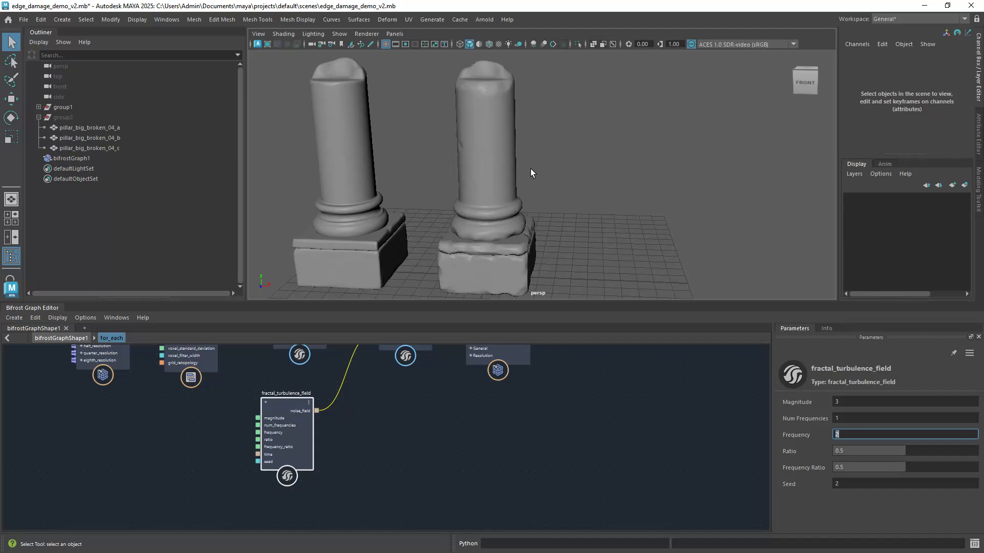
pyautogui.keyDown('alt'); pyautogui.moveTo(510, 201); pyautogui.dragTo(507, 207, button='right'); pyautogui.keyUp('alt')
pyautogui.keyDown('alt'); pyautogui.moveTo(508, 207); pyautogui.dragTo(492, 192); pyautogui.keyUp('alt')
pyautogui.keyDown('alt'); pyautogui.moveTo(492, 193); pyautogui.dragTo(627, 273, button='right'); pyautogui.keyUp('alt')
# Set the detail size of the unsmoothed branch's mesh_to_volume node to 0.005
pyautogui.keyDown('alt'); pyautogui.moveTo(358, 396); pyautogui.dragTo(438, 515, button='middle'); pyautogui.keyUp('alt')
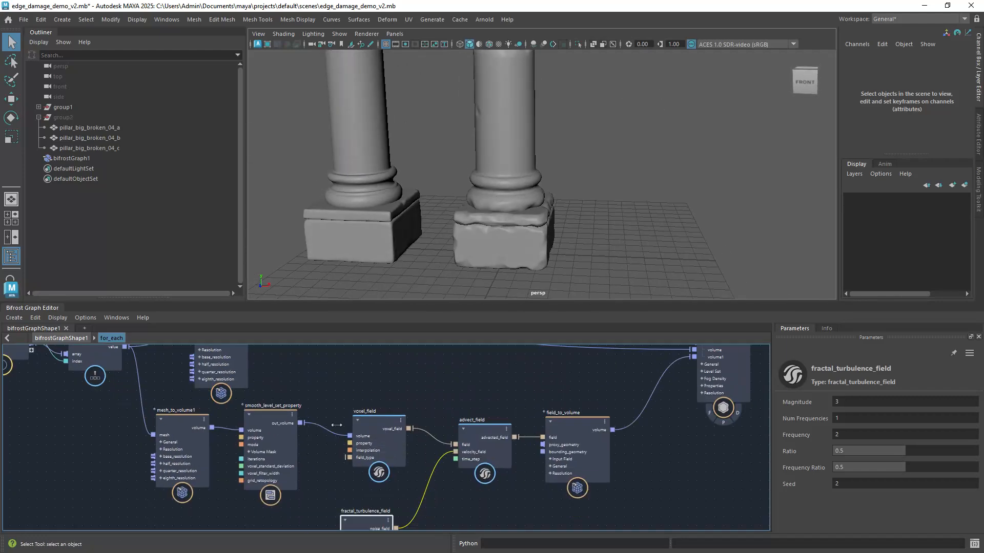
pyautogui.keyDown('alt'); pyautogui.moveTo(297, 354); pyautogui.dragTo(377, 461, button='middle'); pyautogui.keyUp('alt')
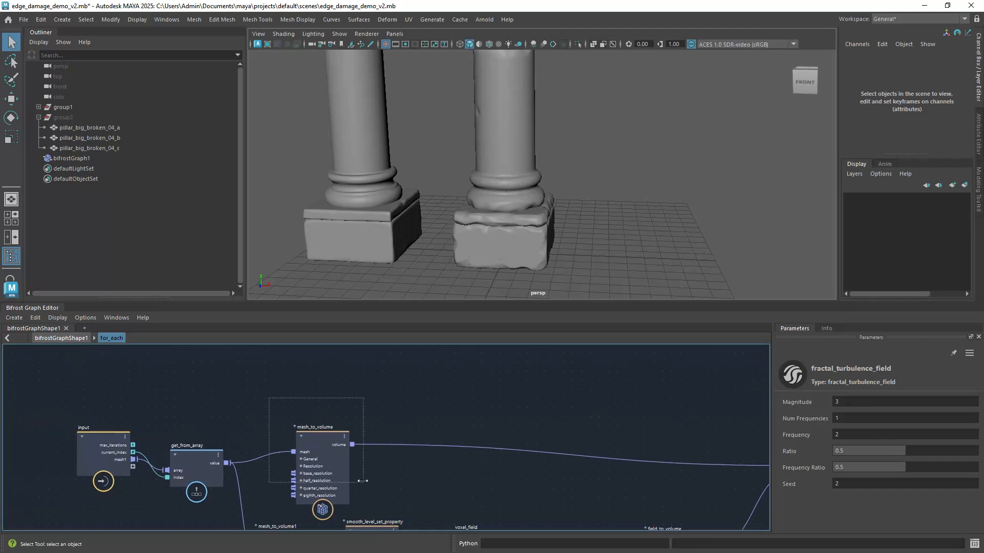
pyautogui.click(322, 441)
pyautogui.moveTo(979, 431); pyautogui.dragTo(975, 497)
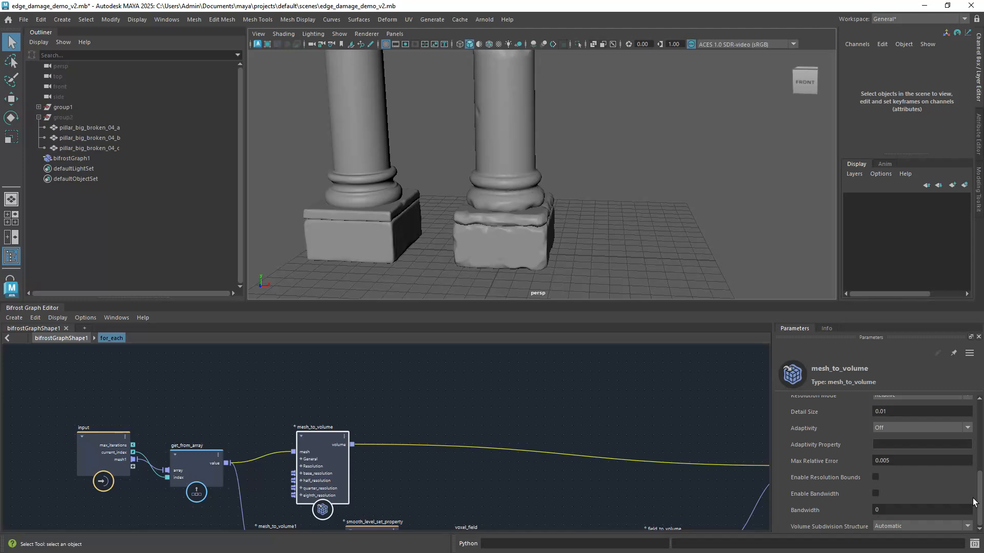
pyautogui.scroll(2, 975, 501)
pyautogui.click(882, 453)
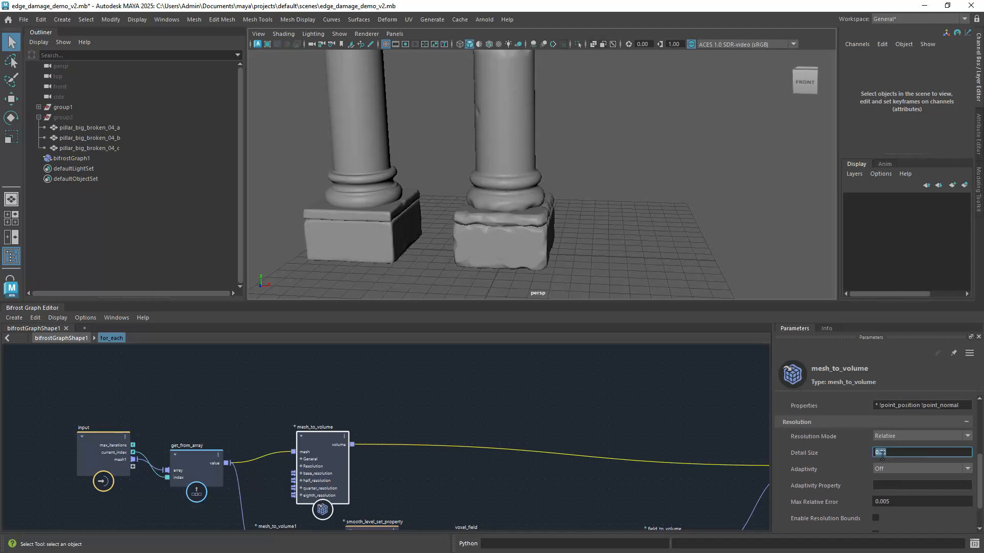
pyautogui.write('0.005')
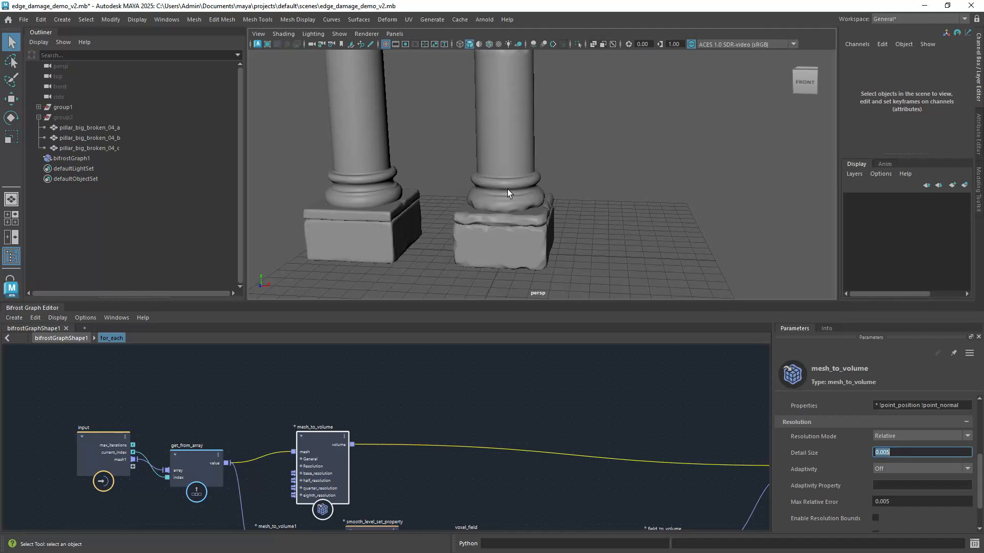
# Examine the edge damage on the higher-resolution pillar's base, mouldings and broken top
pyautogui.moveTo(508, 189)
pyautogui.keyDown('alt'); pyautogui.mouseDown()
pyautogui.moveTo(593, 213)
pyautogui.moveTo(308, 231)
pyautogui.moveTo(466, 229)
pyautogui.moveTo(494, 191)
pyautogui.mouseUp(); pyautogui.keyUp('alt')
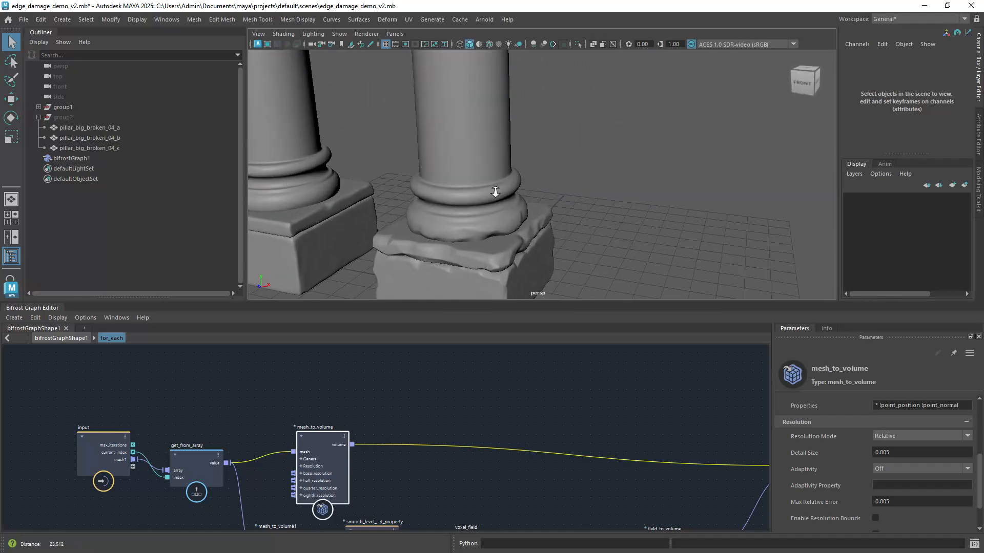
pyautogui.keyDown('alt'); pyautogui.moveTo(461, 233); pyautogui.dragTo(439, 208, button='middle'); pyautogui.keyUp('alt')
pyautogui.keyDown('alt'); pyautogui.moveTo(440, 207); pyautogui.dragTo(473, 205); pyautogui.keyUp('alt')
pyautogui.keyDown('alt'); pyautogui.moveTo(446, 204); pyautogui.dragTo(353, 203, button='right'); pyautogui.keyUp('alt')
pyautogui.keyDown('alt'); pyautogui.moveTo(524, 125); pyautogui.dragTo(471, 196, button='middle'); pyautogui.keyUp('alt')
pyautogui.keyDown('alt'); pyautogui.moveTo(471, 196); pyautogui.dragTo(447, 204, button='right'); pyautogui.keyUp('alt')
pyautogui.keyDown('alt'); pyautogui.moveTo(446, 204); pyautogui.dragTo(456, 194, button='middle'); pyautogui.keyUp('alt')
pyautogui.keyDown('alt'); pyautogui.moveTo(456, 193); pyautogui.dragTo(457, 209, button='right'); pyautogui.keyUp('alt')
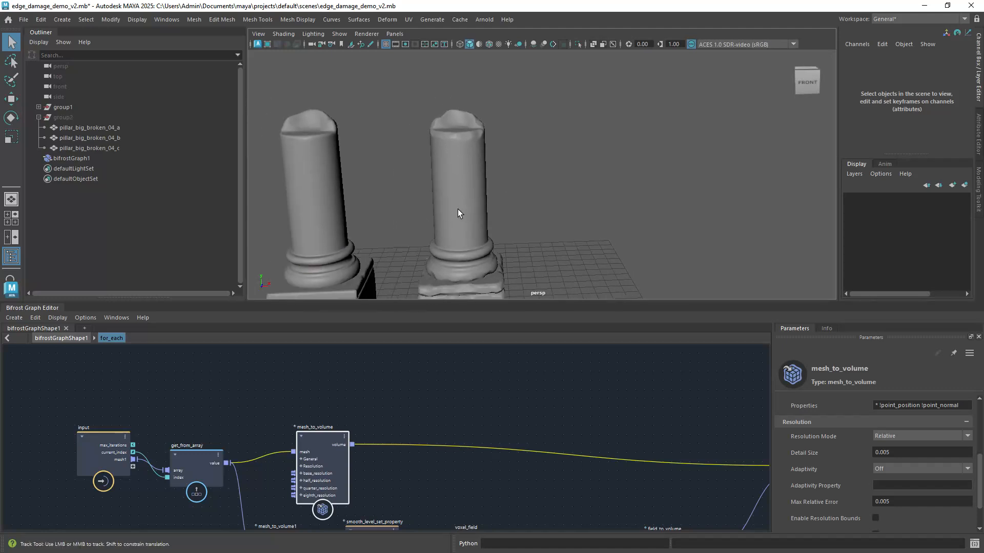
pyautogui.keyDown('alt'); pyautogui.moveTo(457, 209); pyautogui.dragTo(454, 171, button='middle'); pyautogui.keyUp('alt')
pyautogui.keyDown('alt'); pyautogui.moveTo(455, 171); pyautogui.dragTo(478, 176); pyautogui.keyUp('alt')
pyautogui.keyDown('alt'); pyautogui.moveTo(477, 176); pyautogui.dragTo(452, 198, button='right'); pyautogui.keyUp('alt')
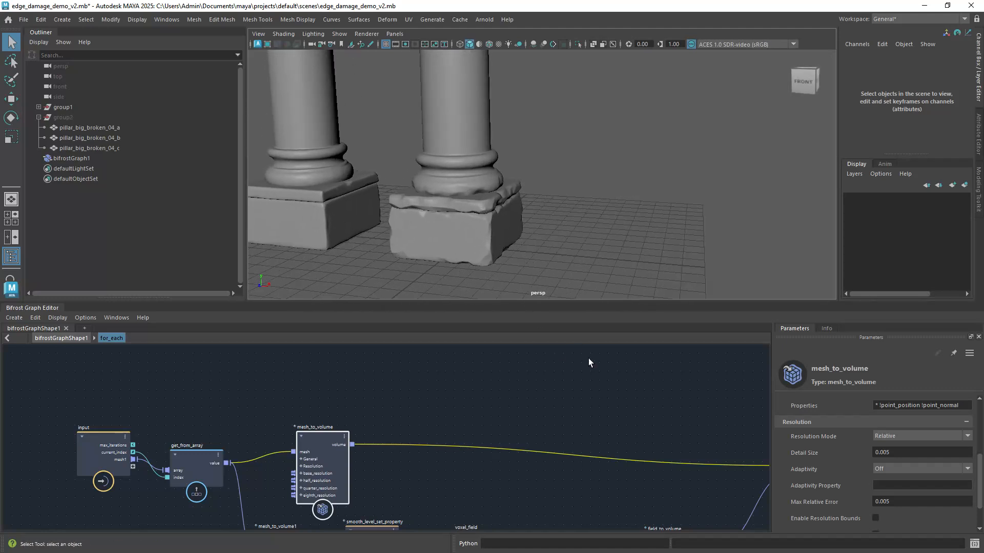
# Set fractal_turbulence_field's frequency to 4 and check the edge damage at the pillar's top and base
pyautogui.keyDown('alt'); pyautogui.moveTo(658, 388); pyautogui.dragTo(601, 431, button='right'); pyautogui.keyUp('alt')
pyautogui.keyDown('alt'); pyautogui.moveTo(627, 477); pyautogui.dragTo(533, 377, button='middle'); pyautogui.keyUp('alt')
pyautogui.keyDown('alt'); pyautogui.moveTo(491, 398); pyautogui.dragTo(558, 413, button='right'); pyautogui.keyUp('alt')
pyautogui.moveTo(486, 455); pyautogui.dragTo(412, 474)
pyautogui.click(849, 433)
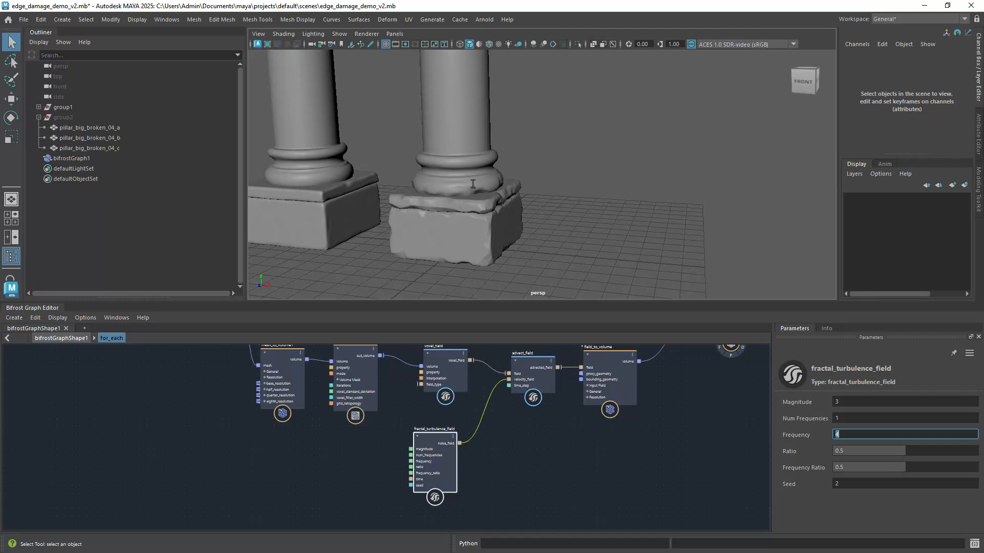
pyautogui.keyDown('alt'); pyautogui.moveTo(471, 175); pyautogui.dragTo(419, 149); pyautogui.keyUp('alt')
pyautogui.keyDown('alt'); pyautogui.moveTo(419, 149); pyautogui.dragTo(463, 177, button='right'); pyautogui.keyUp('alt')
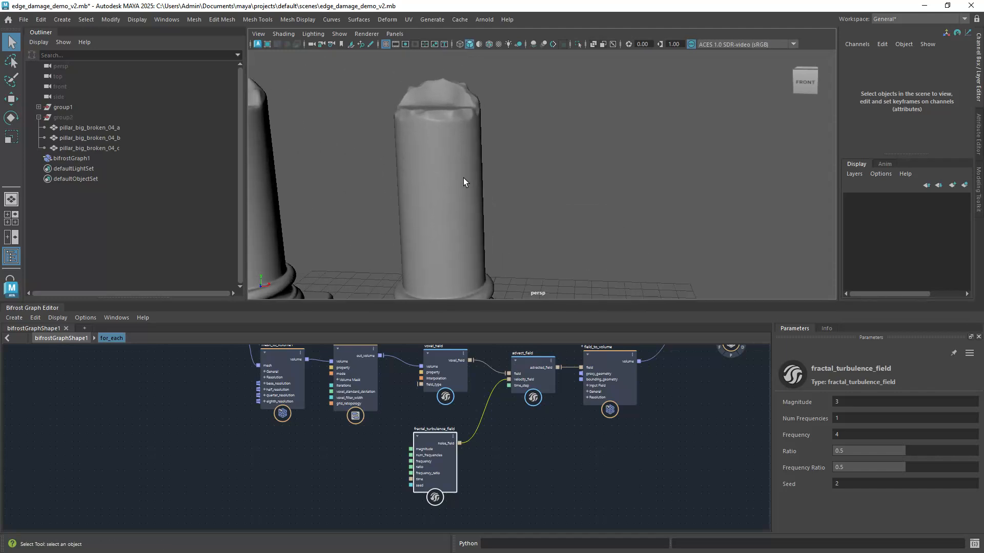
pyautogui.keyDown('alt'); pyautogui.moveTo(451, 277); pyautogui.dragTo(422, 171, button='middle'); pyautogui.keyUp('alt')
pyautogui.keyDown('alt'); pyautogui.moveTo(422, 170); pyautogui.dragTo(442, 186); pyautogui.keyUp('alt')
pyautogui.moveTo(442, 187)
pyautogui.keyDown('alt'); pyautogui.mouseDown(button='right')
pyautogui.moveTo(458, 174)
pyautogui.moveTo(454, 190)
pyautogui.mouseUp(button='right'); pyautogui.keyUp('alt')
# Set smooth_level_set_property's iterations to 10 and check the edge damage along the whole pillar
pyautogui.moveTo(503, 373); pyautogui.dragTo(438, 428, button='middle')
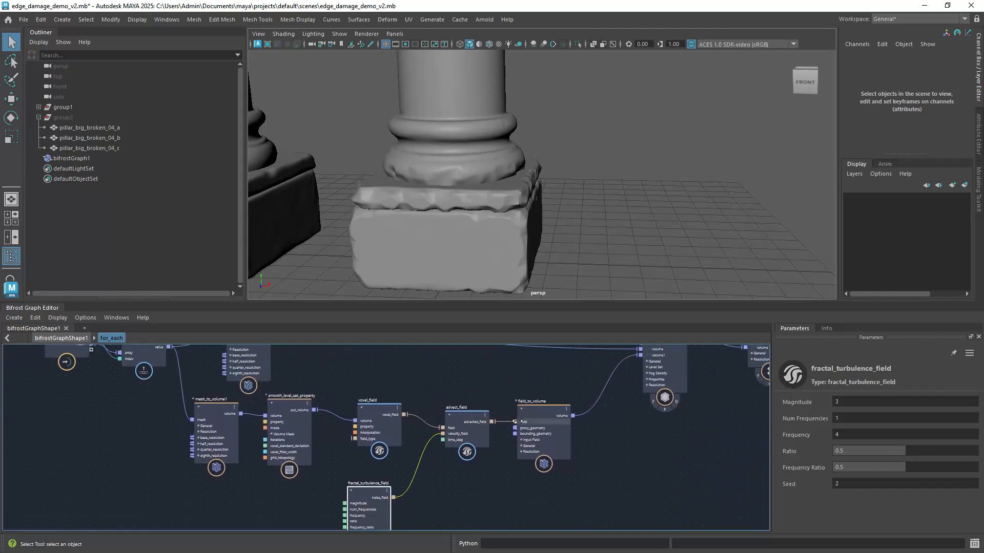
pyautogui.click(461, 421)
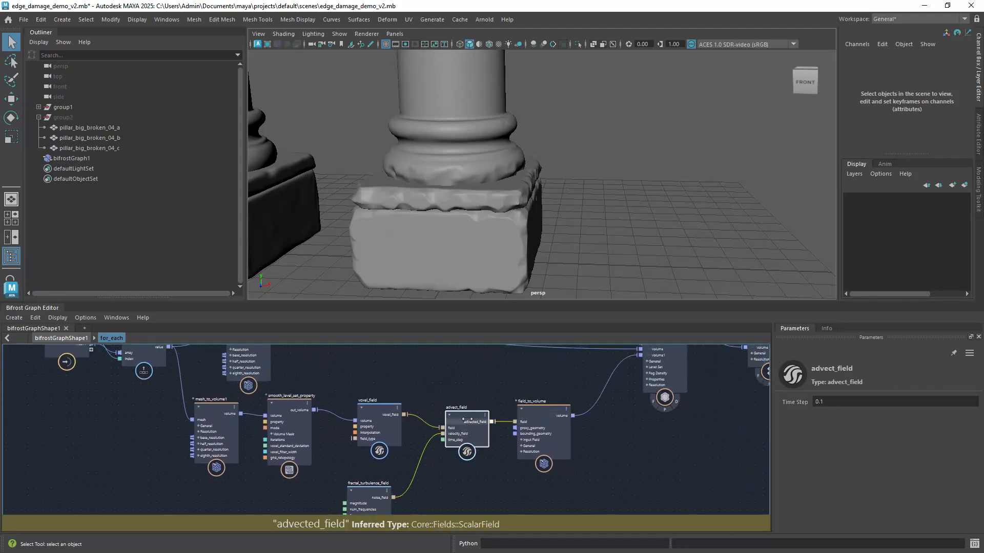
pyautogui.click(528, 408)
pyautogui.click(380, 409)
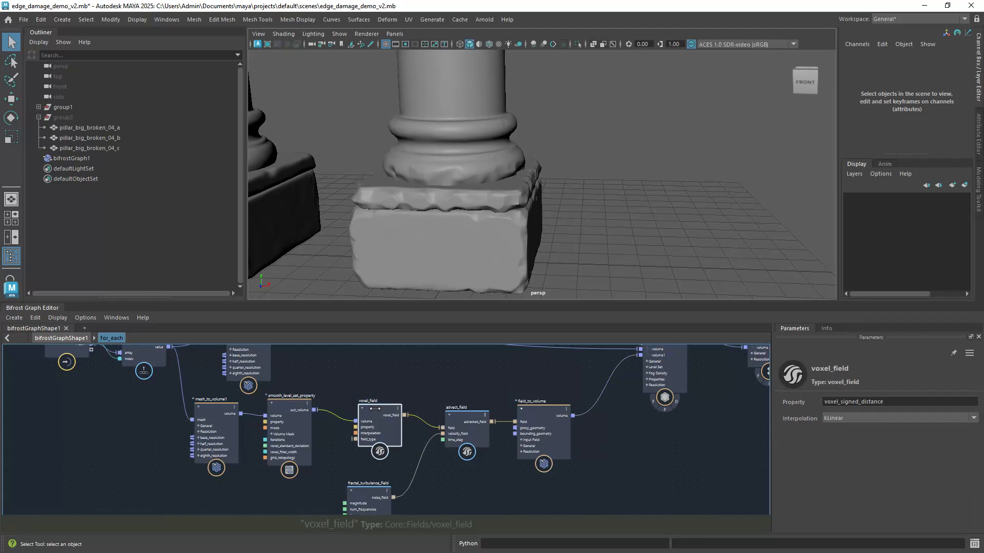
pyautogui.click(462, 415)
pyautogui.click(286, 403)
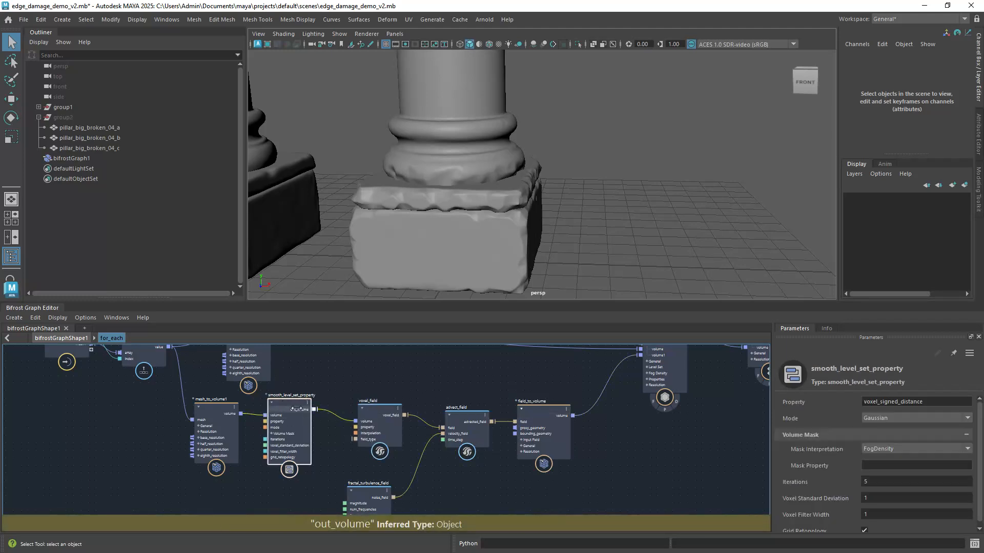
pyautogui.click(872, 485)
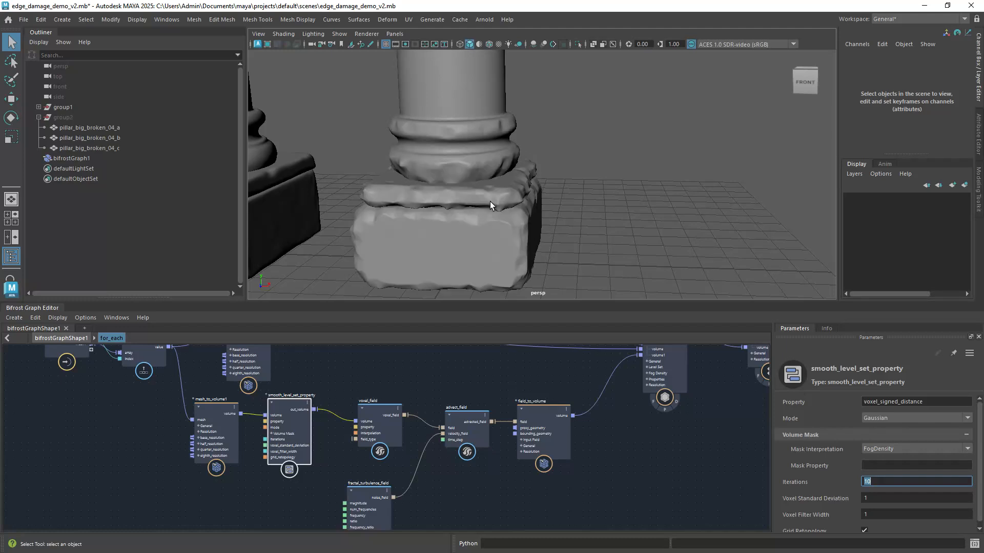
pyautogui.keyDown('alt'); pyautogui.moveTo(521, 192); pyautogui.dragTo(369, 238, button='right'); pyautogui.keyUp('alt')
pyautogui.keyDown('alt'); pyautogui.moveTo(504, 182); pyautogui.dragTo(466, 217, button='middle'); pyautogui.keyUp('alt')
pyautogui.moveTo(466, 217)
pyautogui.keyDown('alt'); pyautogui.mouseDown()
pyautogui.moveTo(412, 228)
pyautogui.moveTo(450, 214)
pyautogui.mouseUp(); pyautogui.keyUp('alt')
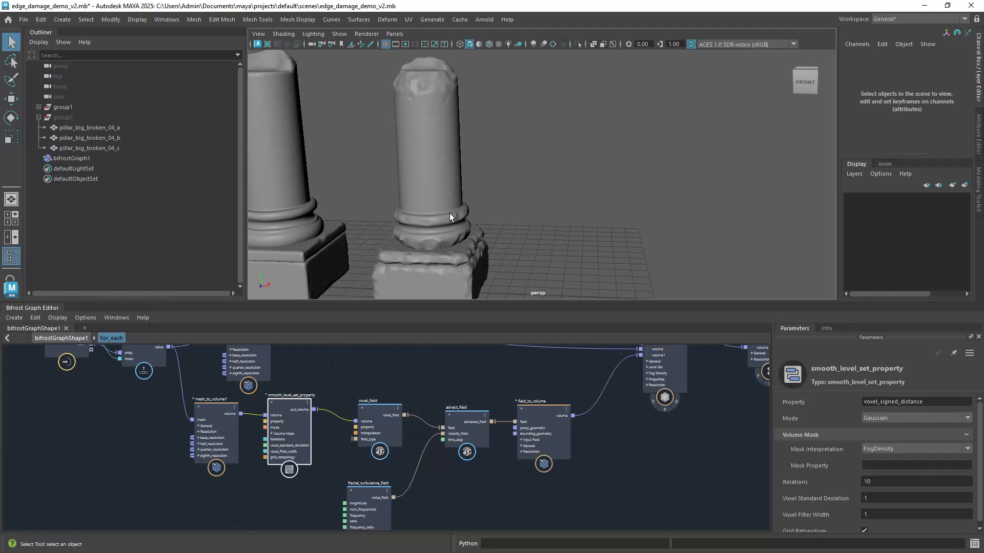
# Set smooth_level_set_property's iterations to 3 and check the edge damage on the pillar
pyautogui.doubleClick(871, 480)
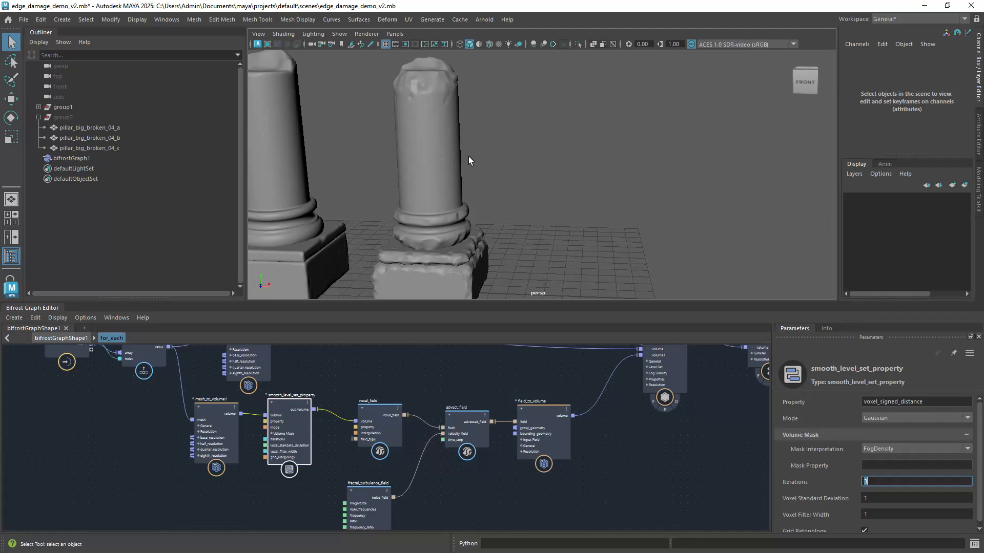
pyautogui.press('Return')
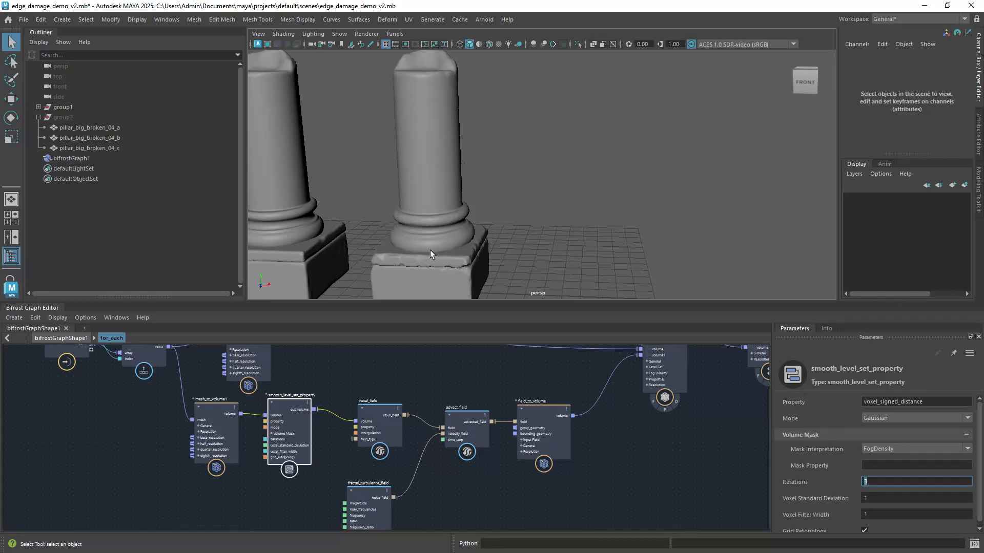
pyautogui.moveTo(429, 250)
pyautogui.keyDown('alt'); pyautogui.mouseDown()
pyautogui.moveTo(438, 205)
pyautogui.moveTo(432, 242)
pyautogui.mouseUp(); pyautogui.keyUp('alt')
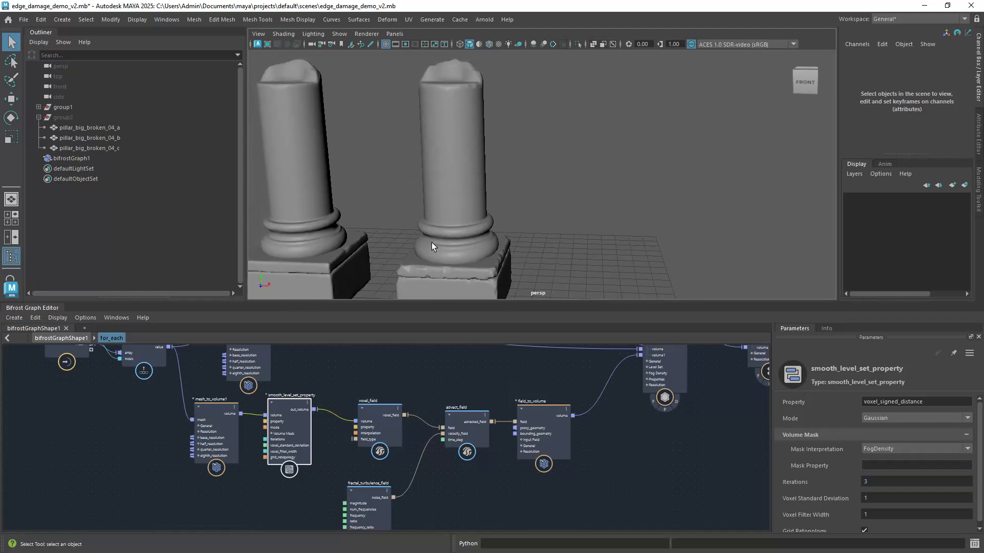
# Set smooth_level_set_property's iterations to 5 and open fractal_turbulence_field's magnitude for editing
pyautogui.doubleClick(878, 480)
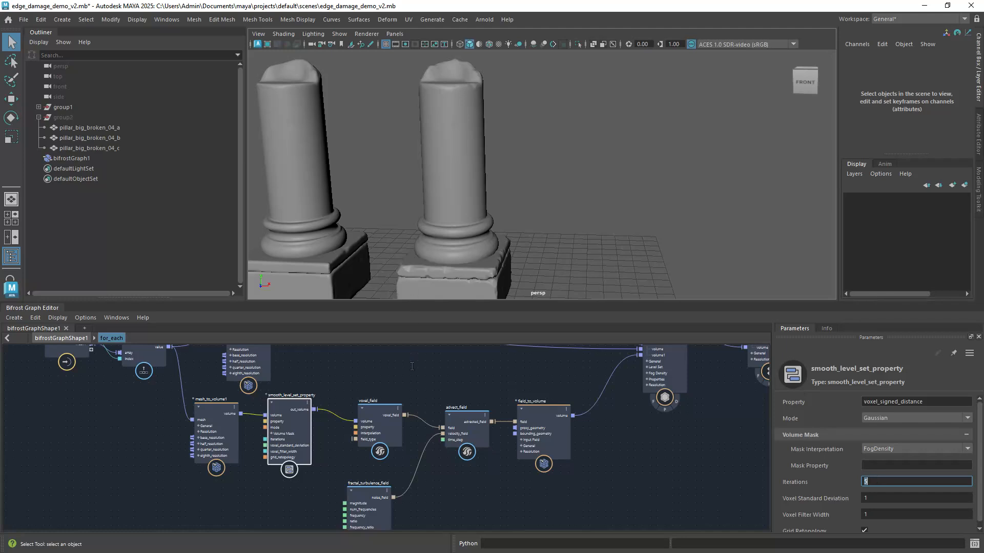
pyautogui.click(359, 495)
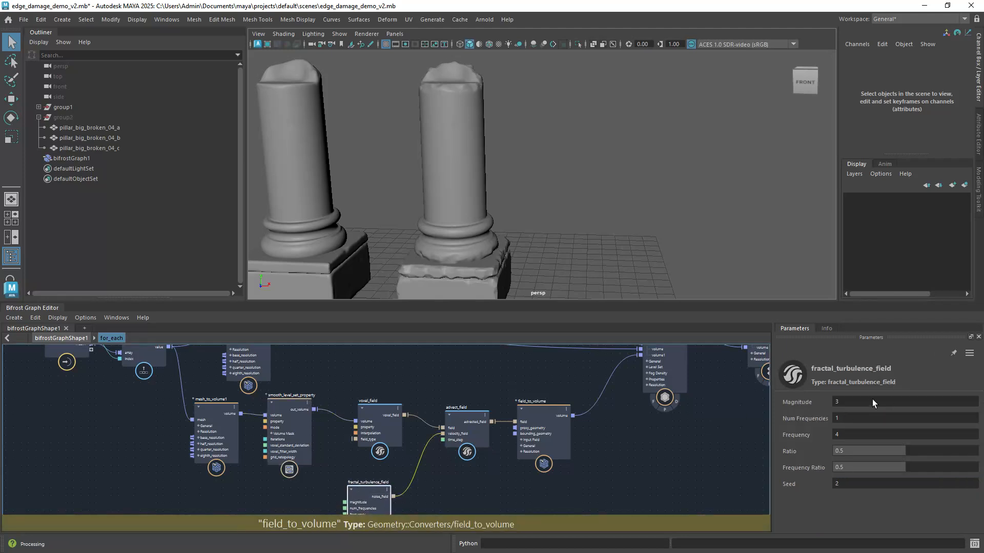
pyautogui.doubleClick(839, 401)
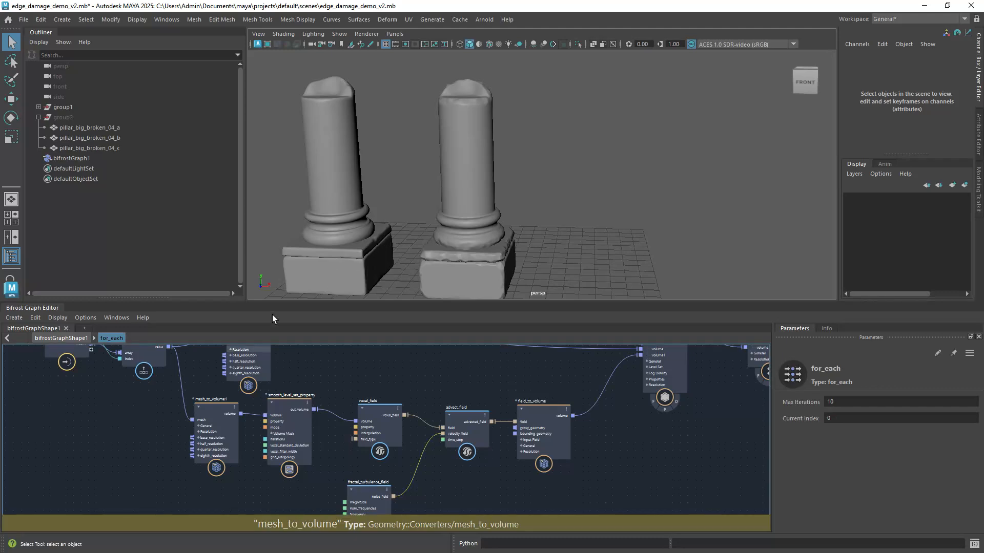
# Set the smoothed branch's mesh_to_volume1 detail size to 0.02 and check the damage on the pillar's base and top
pyautogui.click(209, 411)
pyautogui.scroll(-5, 980, 460)
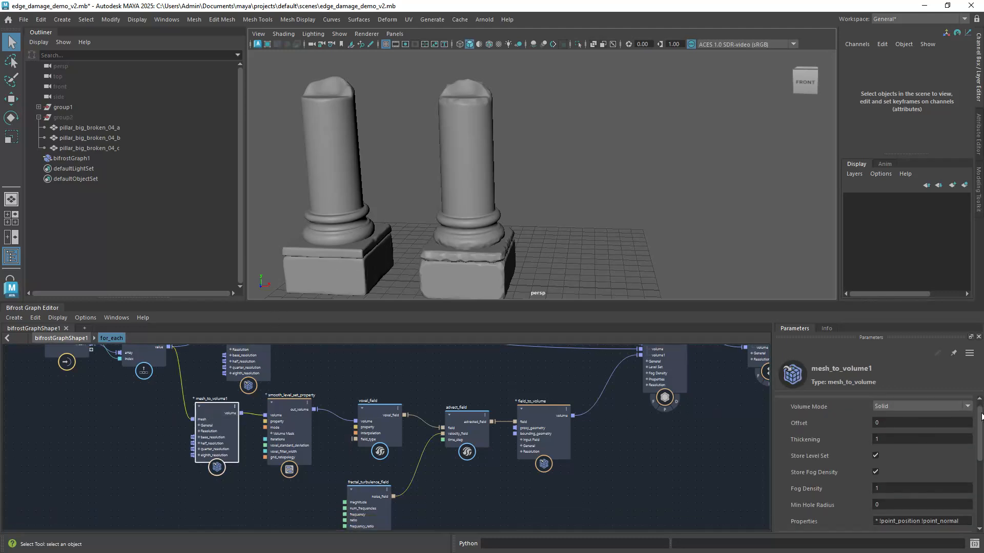
pyautogui.scroll(-2, 980, 460)
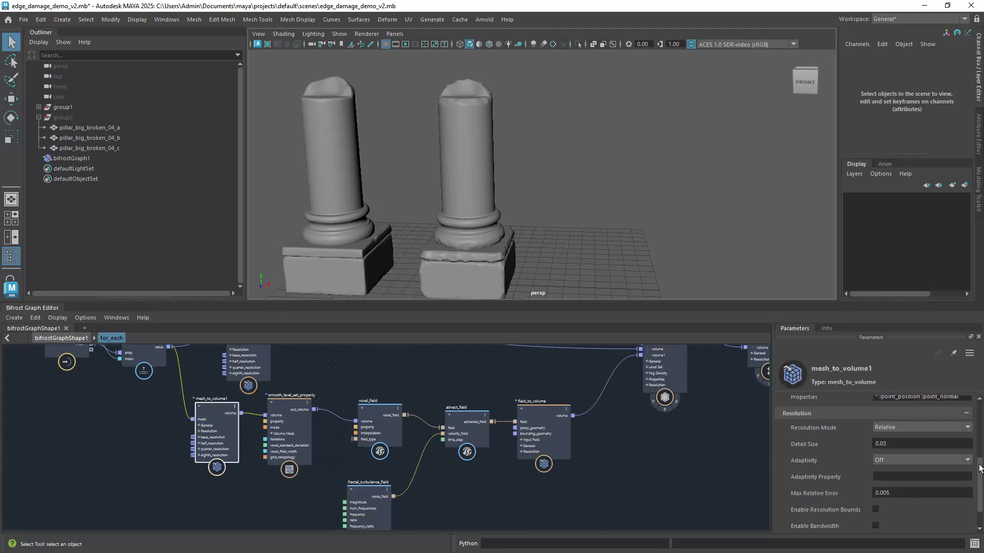
pyautogui.doubleClick(887, 444)
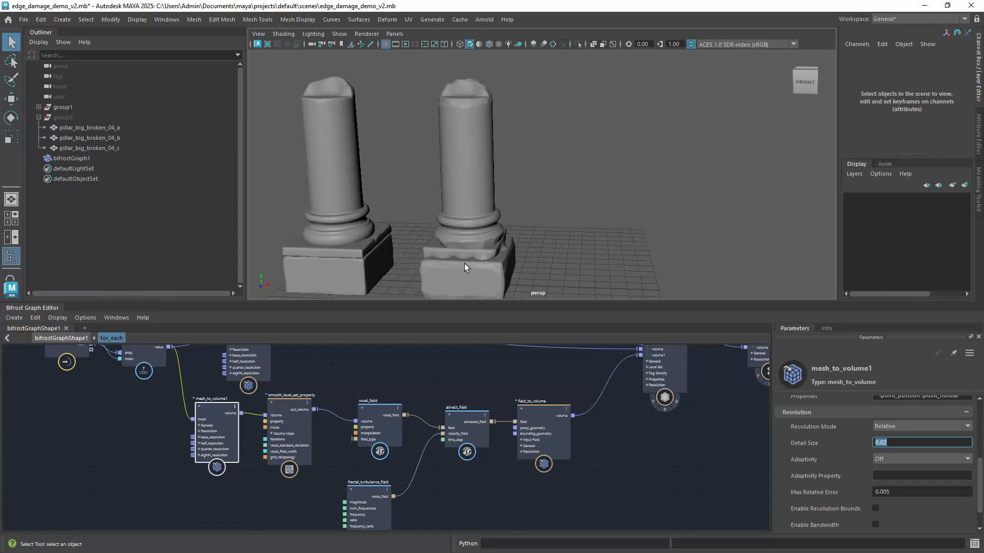
pyautogui.keyDown('alt'); pyautogui.moveTo(466, 259); pyautogui.dragTo(539, 229, button='right'); pyautogui.keyUp('alt')
pyautogui.keyDown('alt'); pyautogui.moveTo(540, 229); pyautogui.dragTo(499, 243); pyautogui.keyUp('alt')
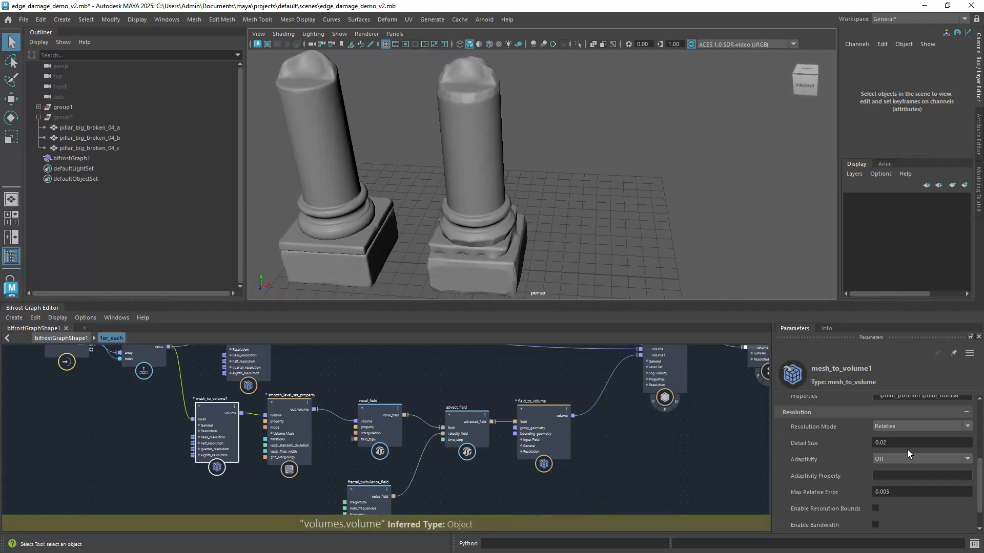
# Set mesh_to_volume1's detail size to 0.04 and check the edge damage around the pillar's base
pyautogui.click(893, 444)
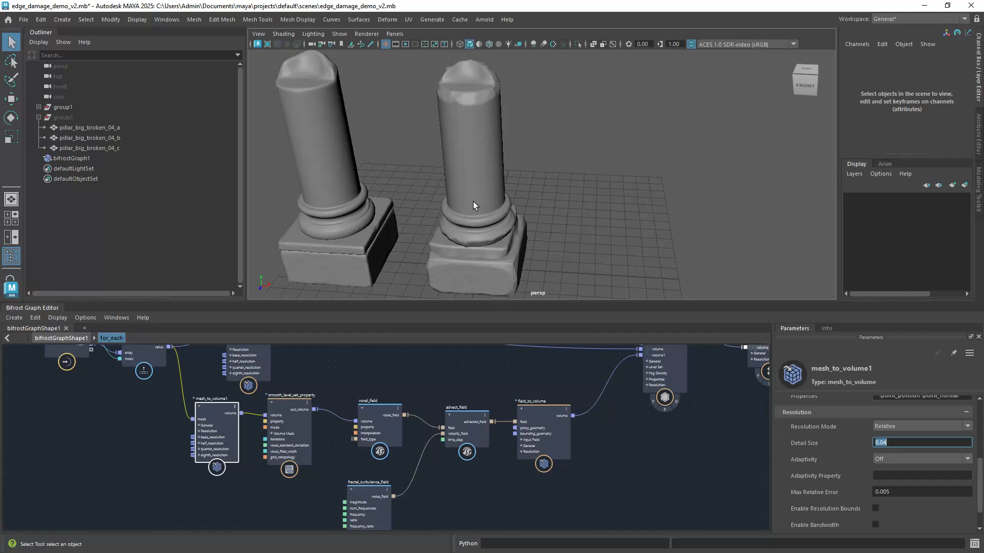
pyautogui.moveTo(479, 217)
pyautogui.keyDown('alt'); pyautogui.mouseDown()
pyautogui.moveTo(322, 227)
pyautogui.moveTo(487, 220)
pyautogui.mouseUp(); pyautogui.keyUp('alt')
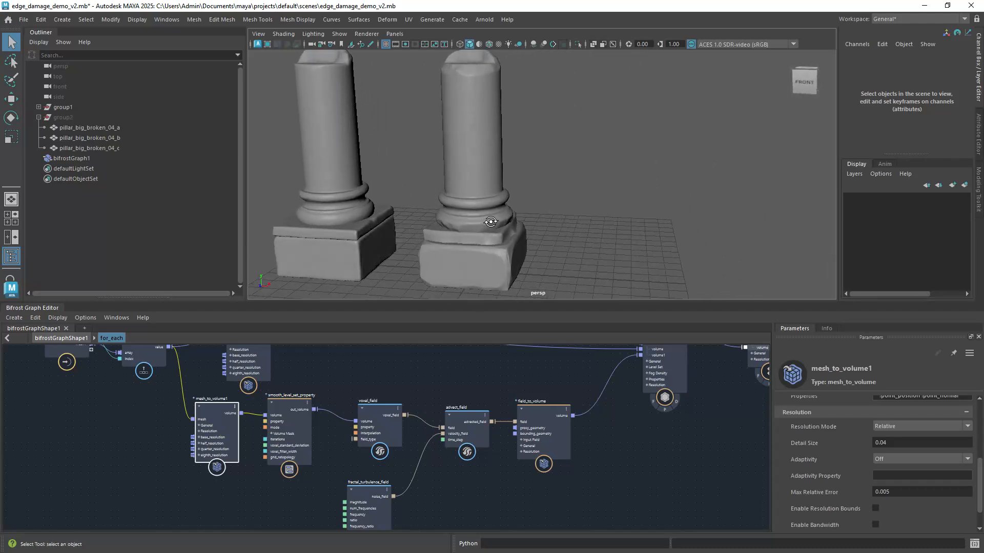
pyautogui.scroll(-3, 486, 224)
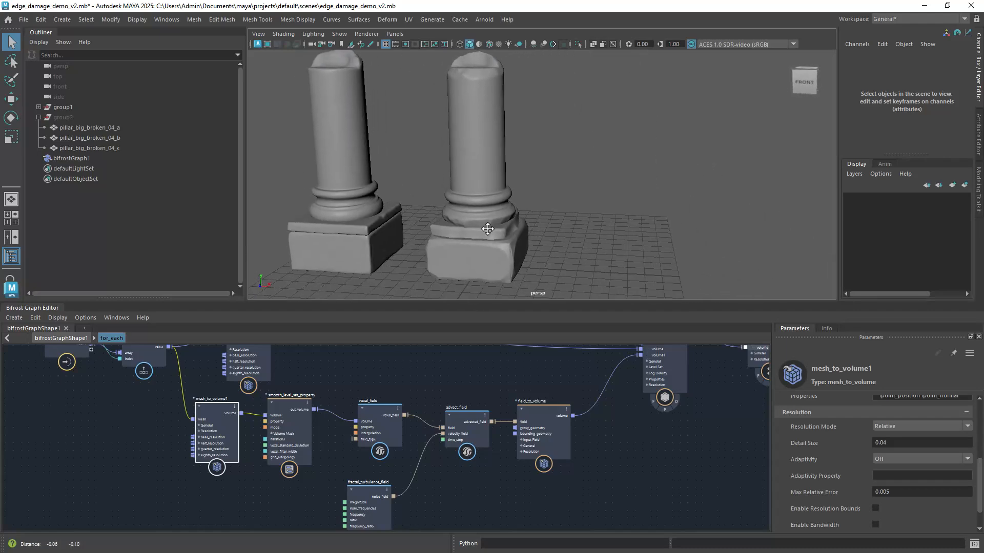
# Set mesh_to_volume1's detail size to 0.03
pyautogui.doubleClick(887, 443)
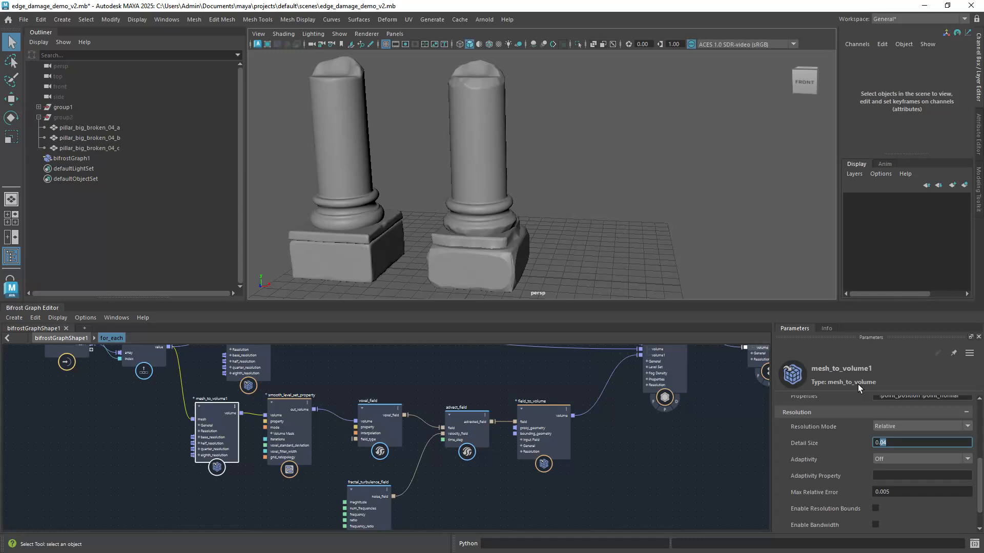
pyautogui.write('03')
pyautogui.press('Return')
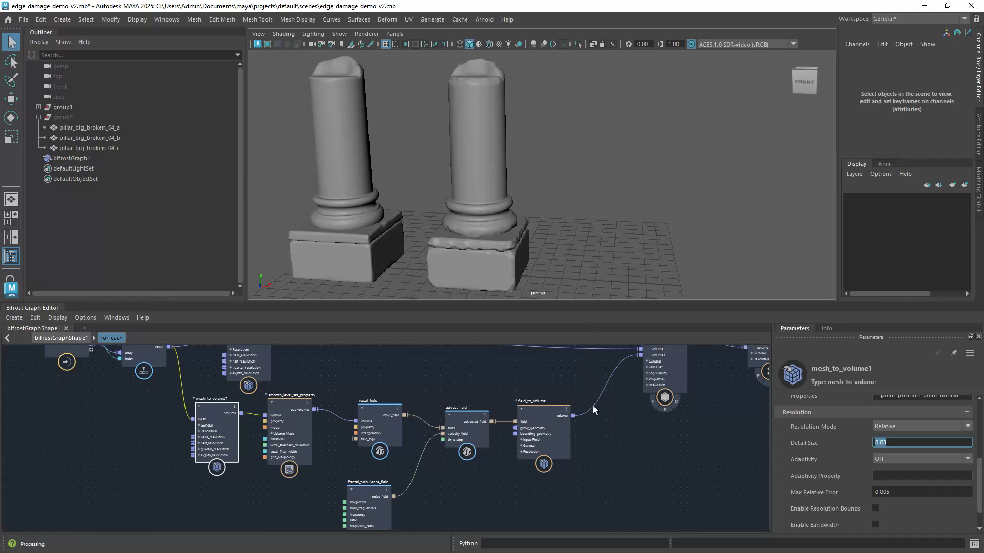
# Set the field_to_volume node's detail size to 0.05
pyautogui.keyDown('alt'); pyautogui.moveTo(613, 439); pyautogui.dragTo(523, 480, button='middle'); pyautogui.keyUp('alt')
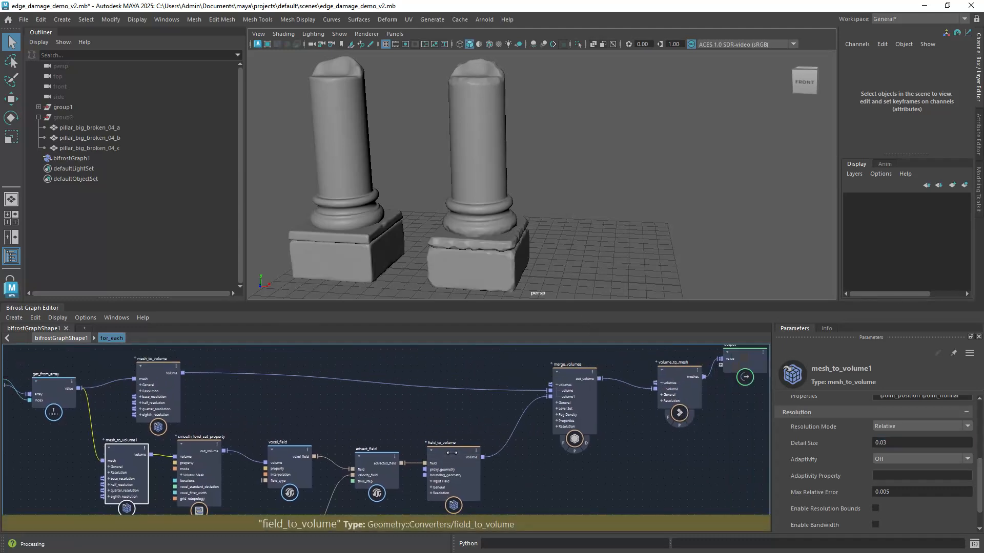
pyautogui.click(454, 456)
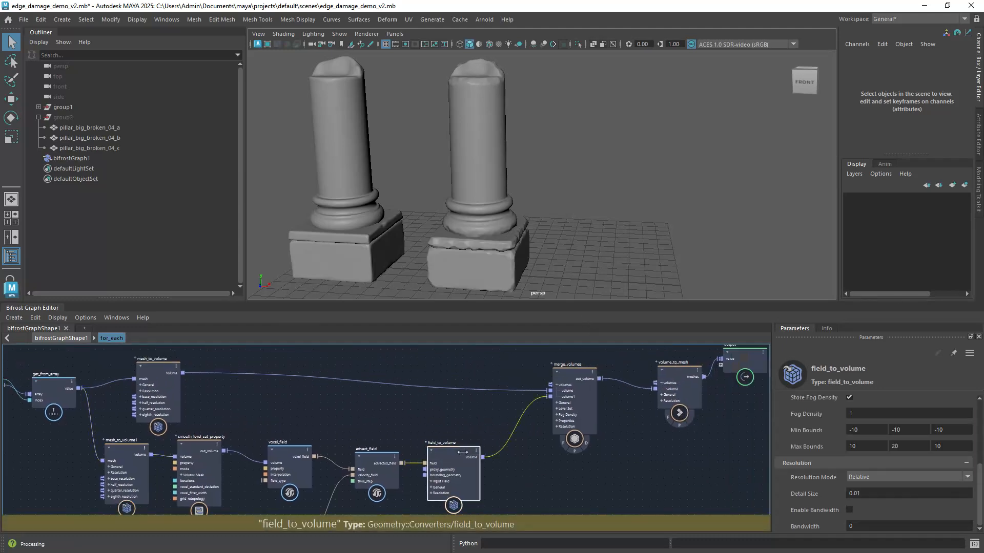
pyautogui.click(867, 493)
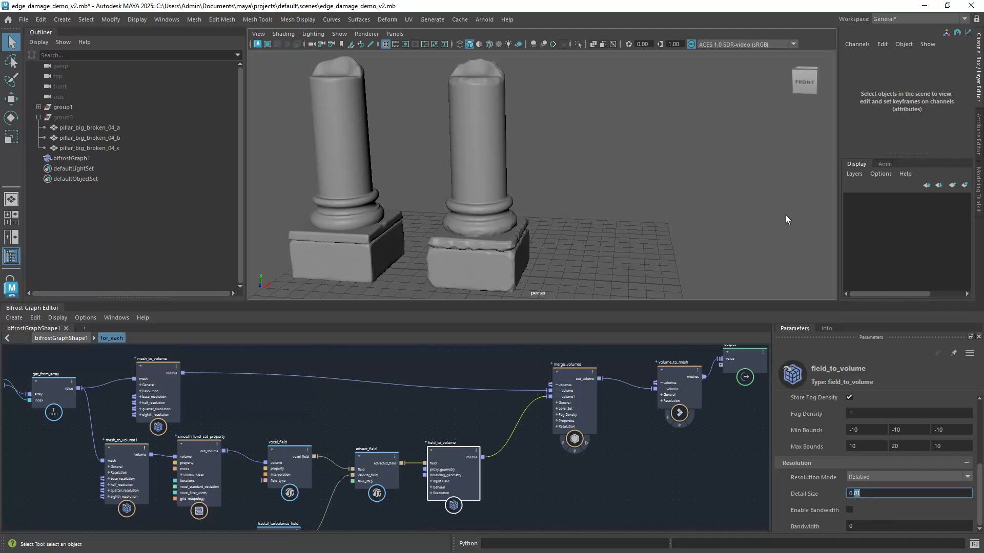
pyautogui.write('0.05')
pyautogui.press('Return')
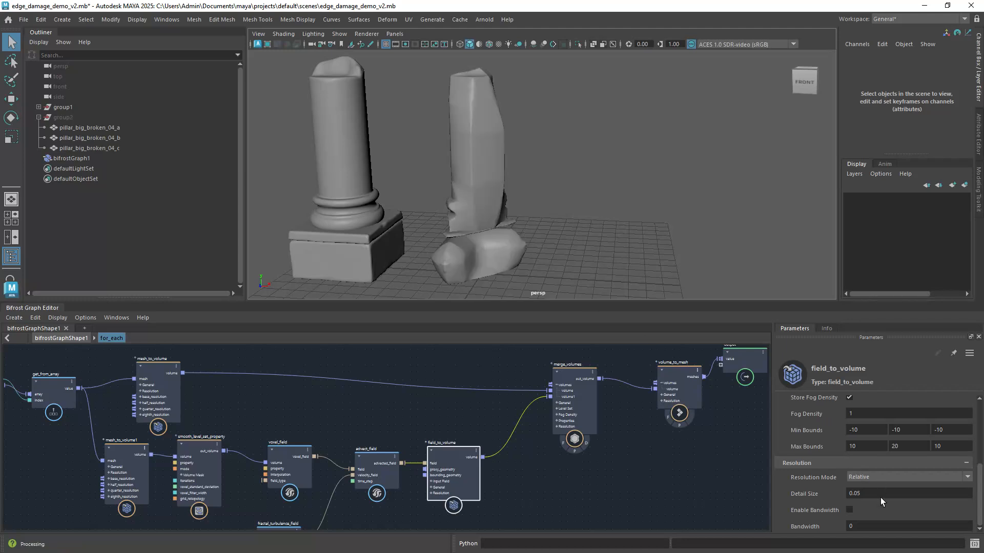
# Set field_to_volume's detail size to 0.005 and check the edge damage on the pillar's base and mouldings up close
pyautogui.click(859, 494)
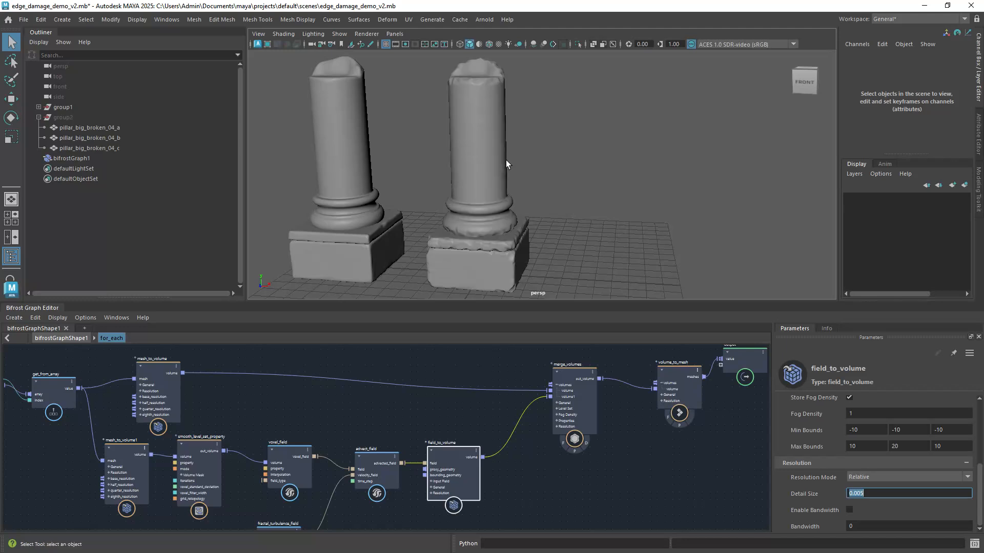
pyautogui.scroll(5, 483, 254)
pyautogui.keyDown('alt'); pyautogui.moveTo(483, 254); pyautogui.dragTo(461, 216, button='middle'); pyautogui.keyUp('alt')
pyautogui.scroll(3, 461, 216)
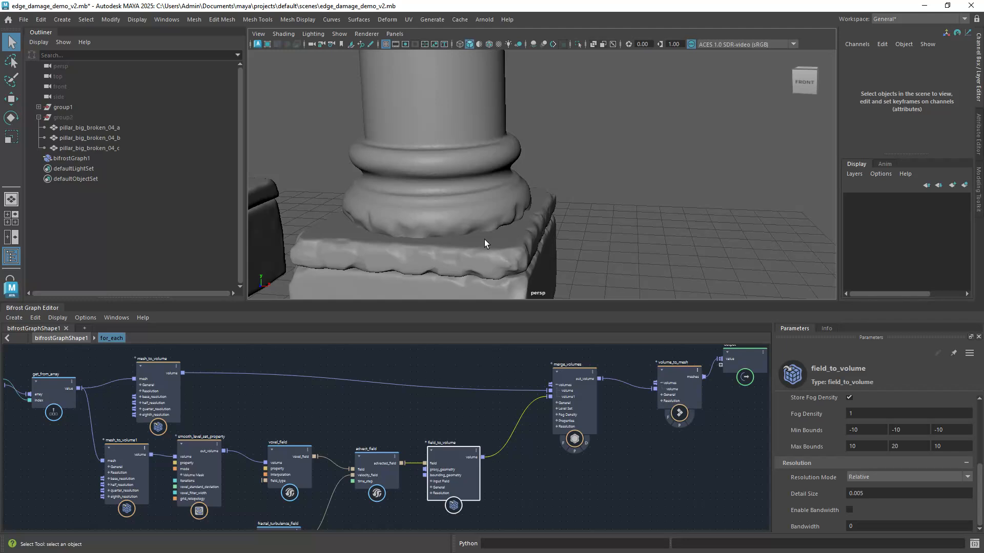
pyautogui.keyDown('alt'); pyautogui.moveTo(484, 239); pyautogui.dragTo(453, 241); pyautogui.keyUp('alt')
pyautogui.keyDown('alt'); pyautogui.moveTo(509, 217); pyautogui.dragTo(389, 240, button='right'); pyautogui.keyUp('alt')
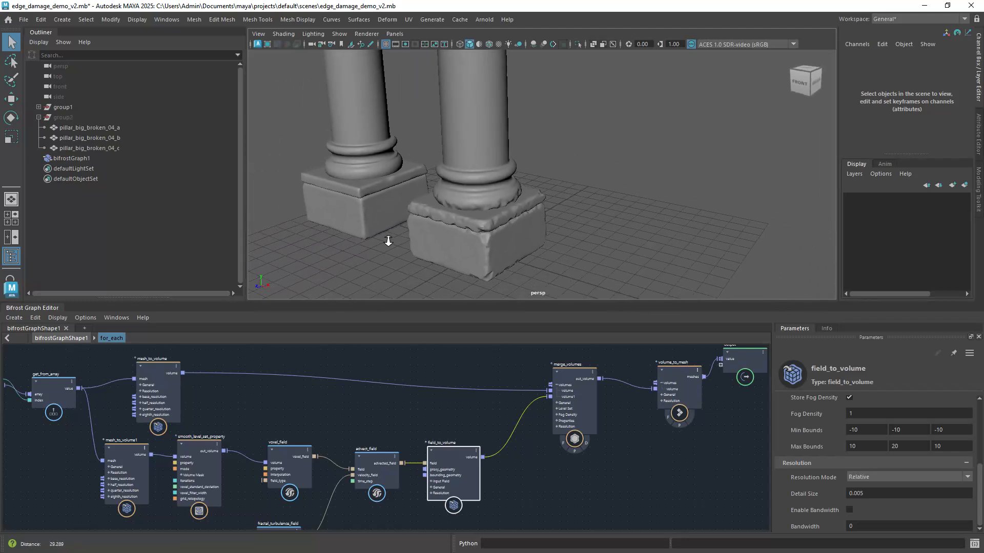
# Examine the finer edge damage on the pillar's broken top, shaft and base
pyautogui.keyDown('alt'); pyautogui.moveTo(388, 239); pyautogui.dragTo(456, 209); pyautogui.keyUp('alt')
pyautogui.keyDown('alt'); pyautogui.moveTo(456, 209); pyautogui.dragTo(422, 198, button='right'); pyautogui.keyUp('alt')
pyautogui.keyDown('alt'); pyautogui.moveTo(484, 108); pyautogui.dragTo(472, 181, button='middle'); pyautogui.keyUp('alt')
pyautogui.keyDown('alt'); pyautogui.moveTo(471, 181); pyautogui.dragTo(476, 176, button='right'); pyautogui.keyUp('alt')
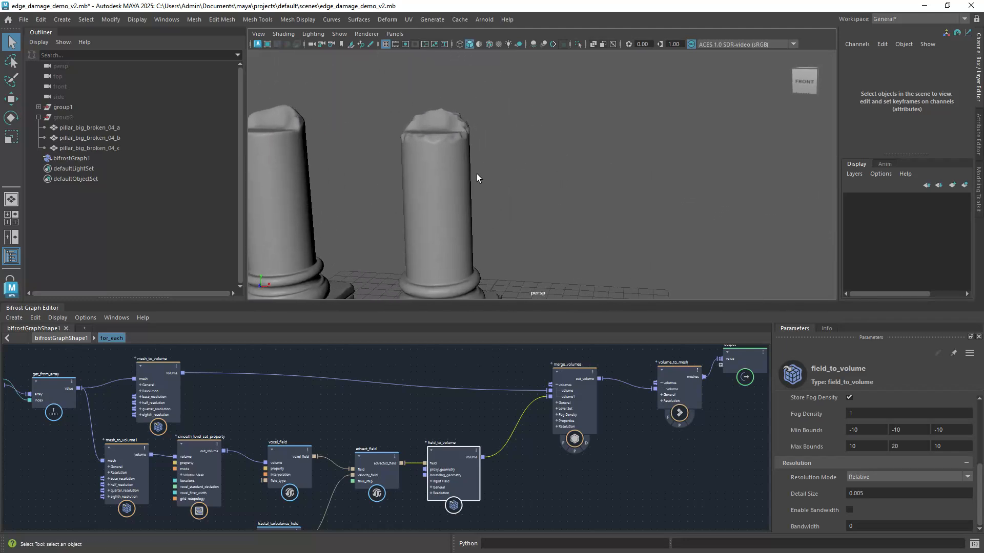
pyautogui.keyDown('alt'); pyautogui.moveTo(476, 176); pyautogui.dragTo(499, 147); pyautogui.keyUp('alt')
pyautogui.keyDown('alt'); pyautogui.moveTo(499, 147); pyautogui.dragTo(461, 191, button='right'); pyautogui.keyUp('alt')
pyautogui.keyDown('alt'); pyautogui.moveTo(461, 192); pyautogui.dragTo(465, 152, button='middle'); pyautogui.keyUp('alt')
pyautogui.keyDown('alt'); pyautogui.moveTo(537, 165); pyautogui.dragTo(490, 180, button='right'); pyautogui.keyUp('alt')
pyautogui.keyDown('alt'); pyautogui.moveTo(484, 205); pyautogui.dragTo(500, 163); pyautogui.keyUp('alt')
pyautogui.keyDown('alt'); pyautogui.moveTo(500, 162); pyautogui.dragTo(498, 195, button='right'); pyautogui.keyUp('alt')
pyautogui.keyDown('alt'); pyautogui.moveTo(498, 194); pyautogui.dragTo(499, 174, button='middle'); pyautogui.keyUp('alt')
pyautogui.keyDown('alt'); pyautogui.moveTo(499, 174); pyautogui.dragTo(496, 169, button='right'); pyautogui.keyUp('alt')
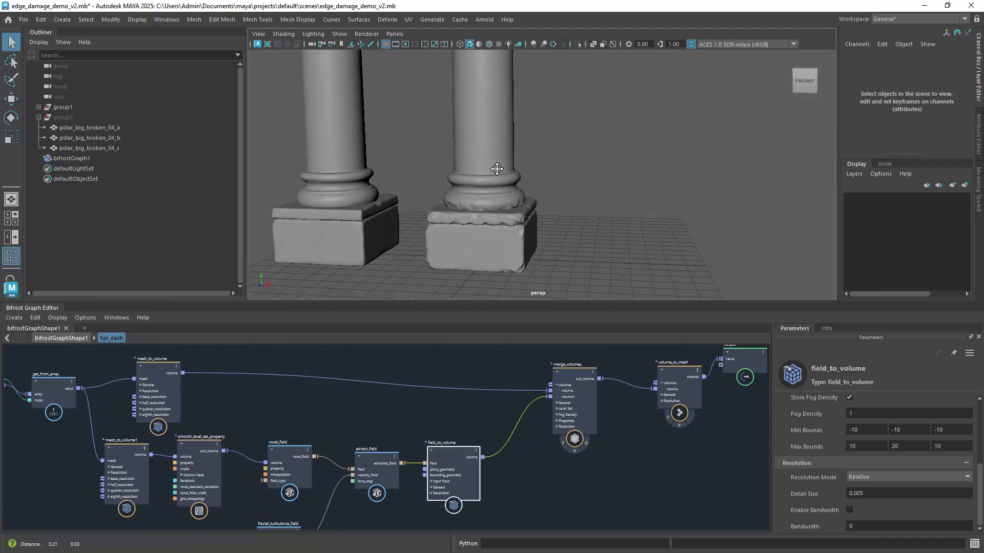
# Compare the damaged pillar with the neighbouring original pillar from base to broken top
pyautogui.keyDown('alt'); pyautogui.moveTo(496, 169); pyautogui.dragTo(492, 212, button='middle'); pyautogui.keyUp('alt')
pyautogui.keyDown('alt'); pyautogui.moveTo(492, 213); pyautogui.dragTo(463, 226, button='right'); pyautogui.keyUp('alt')
pyautogui.keyDown('alt'); pyautogui.moveTo(463, 226); pyautogui.dragTo(456, 221, button='middle'); pyautogui.keyUp('alt')
pyautogui.moveTo(483, 181)
pyautogui.keyDown('alt'); pyautogui.mouseDown()
pyautogui.moveTo(586, 191)
pyautogui.moveTo(475, 195)
pyautogui.mouseUp(); pyautogui.keyUp('alt')
pyautogui.keyDown('alt'); pyautogui.moveTo(474, 196); pyautogui.dragTo(502, 183, button='right'); pyautogui.keyUp('alt')
pyautogui.keyDown('alt'); pyautogui.moveTo(502, 183); pyautogui.dragTo(523, 184, button='middle'); pyautogui.keyUp('alt')
pyautogui.keyDown('alt'); pyautogui.moveTo(523, 185); pyautogui.dragTo(475, 206, button='right'); pyautogui.keyUp('alt')
pyautogui.keyDown('alt'); pyautogui.moveTo(475, 206); pyautogui.dragTo(491, 193); pyautogui.keyUp('alt')
pyautogui.keyDown('alt'); pyautogui.moveTo(461, 195); pyautogui.dragTo(491, 195, button='middle'); pyautogui.keyUp('alt')
pyautogui.keyDown('alt'); pyautogui.moveTo(484, 197); pyautogui.dragTo(494, 208, button='right'); pyautogui.keyUp('alt')
pyautogui.keyDown('alt'); pyautogui.moveTo(494, 209); pyautogui.dragTo(506, 202, button='middle'); pyautogui.keyUp('alt')
pyautogui.keyDown('alt'); pyautogui.moveTo(486, 197); pyautogui.dragTo(500, 184, button='right'); pyautogui.keyUp('alt')
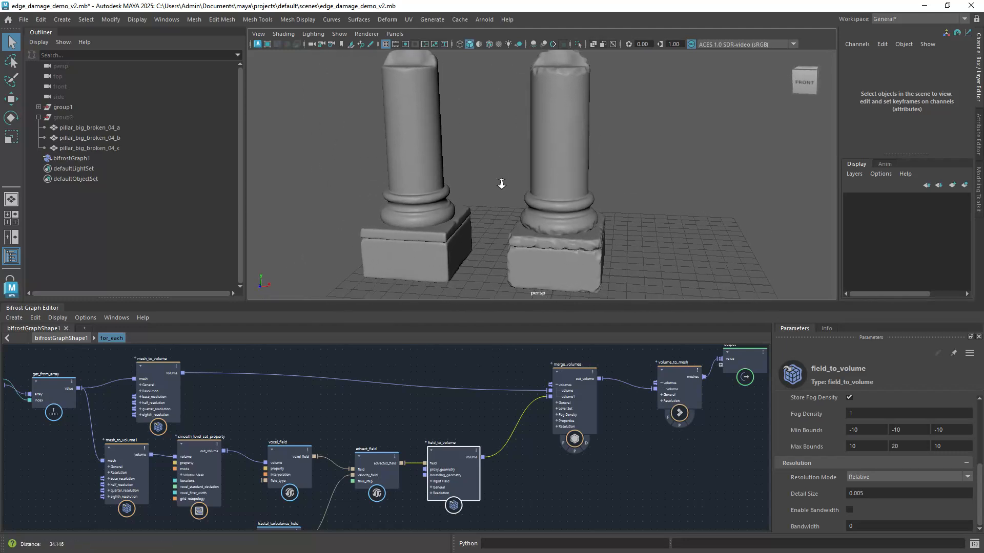
pyautogui.keyDown('alt'); pyautogui.moveTo(501, 185); pyautogui.dragTo(525, 205, button='middle'); pyautogui.keyUp('alt')
pyautogui.keyDown('alt'); pyautogui.moveTo(524, 205); pyautogui.dragTo(487, 209, button='right'); pyautogui.keyUp('alt')
pyautogui.keyDown('alt'); pyautogui.moveTo(486, 208); pyautogui.dragTo(494, 211, button='middle'); pyautogui.keyUp('alt')
pyautogui.keyDown('alt'); pyautogui.moveTo(494, 211); pyautogui.dragTo(514, 174, button='right'); pyautogui.keyUp('alt')
pyautogui.keyDown('alt'); pyautogui.moveTo(513, 174); pyautogui.dragTo(528, 180, button='middle'); pyautogui.keyUp('alt')
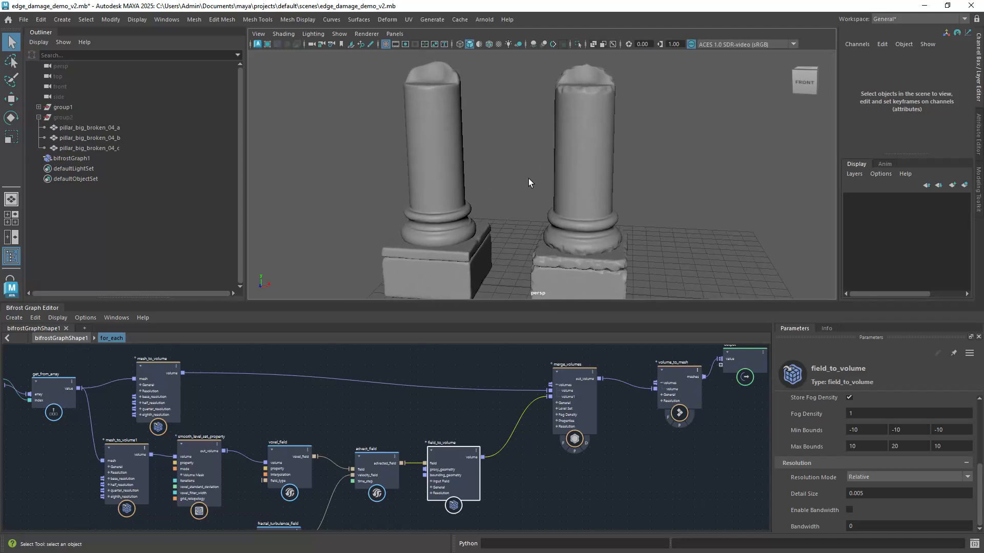
pyautogui.keyDown('alt'); pyautogui.moveTo(527, 179); pyautogui.dragTo(497, 193, button='right'); pyautogui.keyUp('alt')
pyautogui.keyDown('alt'); pyautogui.moveTo(497, 192); pyautogui.dragTo(498, 185, button='middle'); pyautogui.keyUp('alt')
pyautogui.keyDown('alt'); pyautogui.moveTo(498, 185); pyautogui.dragTo(493, 184, button='right'); pyautogui.keyUp('alt')
pyautogui.keyDown('alt'); pyautogui.moveTo(522, 184); pyautogui.dragTo(504, 192, button='middle'); pyautogui.keyUp('alt')
pyautogui.moveTo(504, 192)
pyautogui.keyDown('alt'); pyautogui.mouseDown()
pyautogui.moveTo(461, 180)
pyautogui.moveTo(491, 180)
pyautogui.mouseUp(); pyautogui.keyUp('alt')
pyautogui.keyDown('alt'); pyautogui.moveTo(471, 180); pyautogui.dragTo(490, 184, button='right'); pyautogui.keyUp('alt')
pyautogui.keyDown('alt'); pyautogui.moveTo(471, 185); pyautogui.dragTo(497, 184, button='middle'); pyautogui.keyUp('alt')
pyautogui.keyDown('alt'); pyautogui.moveTo(497, 185); pyautogui.dragTo(483, 185, button='right'); pyautogui.keyUp('alt')
pyautogui.keyDown('alt'); pyautogui.moveTo(501, 183); pyautogui.dragTo(515, 180, button='middle'); pyautogui.keyUp('alt')
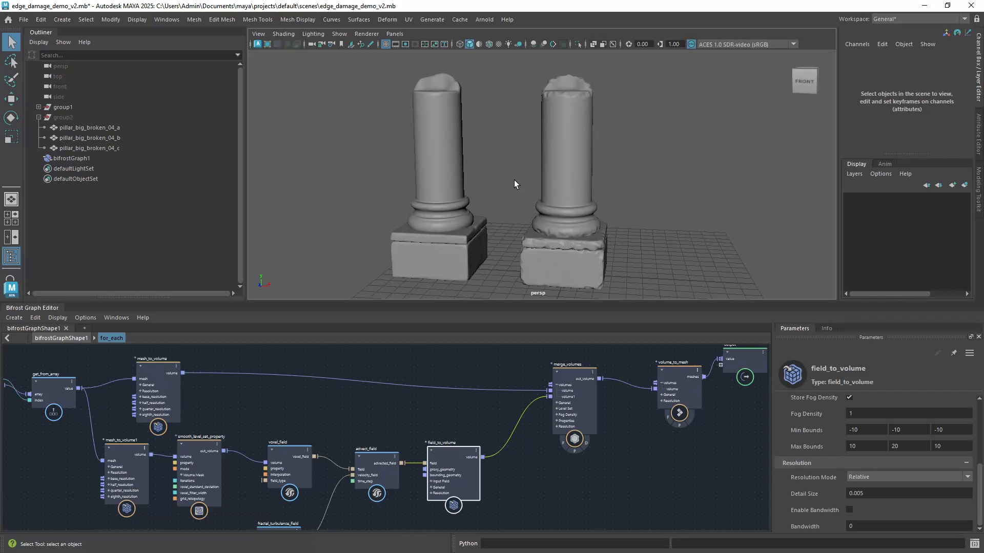
pyautogui.moveTo(489, 184)
pyautogui.keyDown('alt'); pyautogui.mouseDown(button='right')
pyautogui.moveTo(506, 190)
pyautogui.moveTo(481, 195)
pyautogui.mouseUp(button='right'); pyautogui.keyUp('alt')
pyautogui.keyDown('alt'); pyautogui.moveTo(492, 195); pyautogui.dragTo(502, 192, button='middle'); pyautogui.keyUp('alt')
pyautogui.moveTo(497, 187)
pyautogui.keyDown('alt'); pyautogui.mouseDown(button='right')
pyautogui.moveTo(511, 182)
pyautogui.moveTo(499, 200)
pyautogui.mouseUp(button='right'); pyautogui.keyUp('alt')
pyautogui.keyDown('alt'); pyautogui.moveTo(499, 204); pyautogui.dragTo(514, 192, button='middle'); pyautogui.keyUp('alt')
pyautogui.keyDown('alt'); pyautogui.moveTo(514, 191); pyautogui.dragTo(489, 187, button='right'); pyautogui.keyUp('alt')
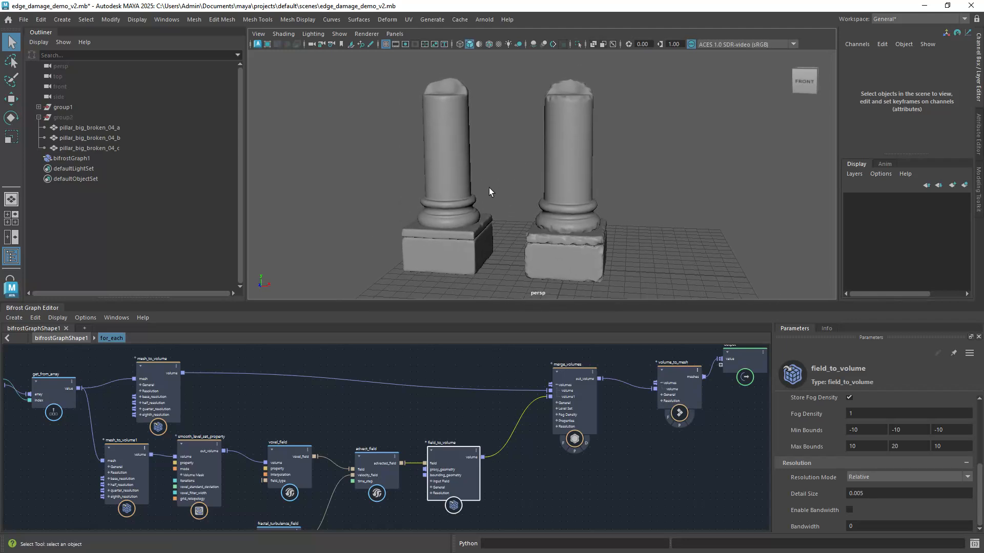
pyautogui.keyDown('alt'); pyautogui.moveTo(489, 187); pyautogui.dragTo(488, 198, button='middle'); pyautogui.keyUp('alt')
pyautogui.keyDown('alt'); pyautogui.moveTo(487, 197); pyautogui.dragTo(471, 209, button='right'); pyautogui.keyUp('alt')
pyautogui.keyDown('alt'); pyautogui.moveTo(471, 209); pyautogui.dragTo(476, 197, button='middle'); pyautogui.keyUp('alt')
pyautogui.keyDown('alt'); pyautogui.moveTo(476, 197); pyautogui.dragTo(499, 183, button='right'); pyautogui.keyUp('alt')
pyautogui.keyDown('alt'); pyautogui.moveTo(499, 183); pyautogui.dragTo(485, 184, button='middle'); pyautogui.keyUp('alt')
pyautogui.moveTo(486, 184)
pyautogui.keyDown('alt'); pyautogui.mouseDown(button='right')
pyautogui.moveTo(496, 185)
pyautogui.moveTo(491, 201)
pyautogui.mouseUp(button='right'); pyautogui.keyUp('alt')
pyautogui.keyDown('alt'); pyautogui.moveTo(491, 201); pyautogui.dragTo(492, 191, button='middle'); pyautogui.keyUp('alt')
pyautogui.keyDown('alt'); pyautogui.moveTo(492, 192); pyautogui.dragTo(510, 179, button='right'); pyautogui.keyUp('alt')
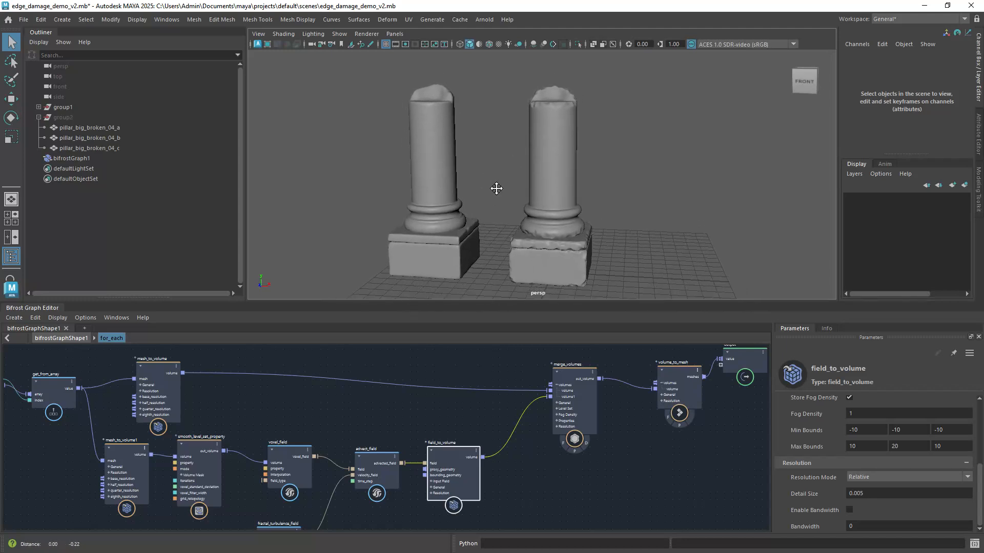